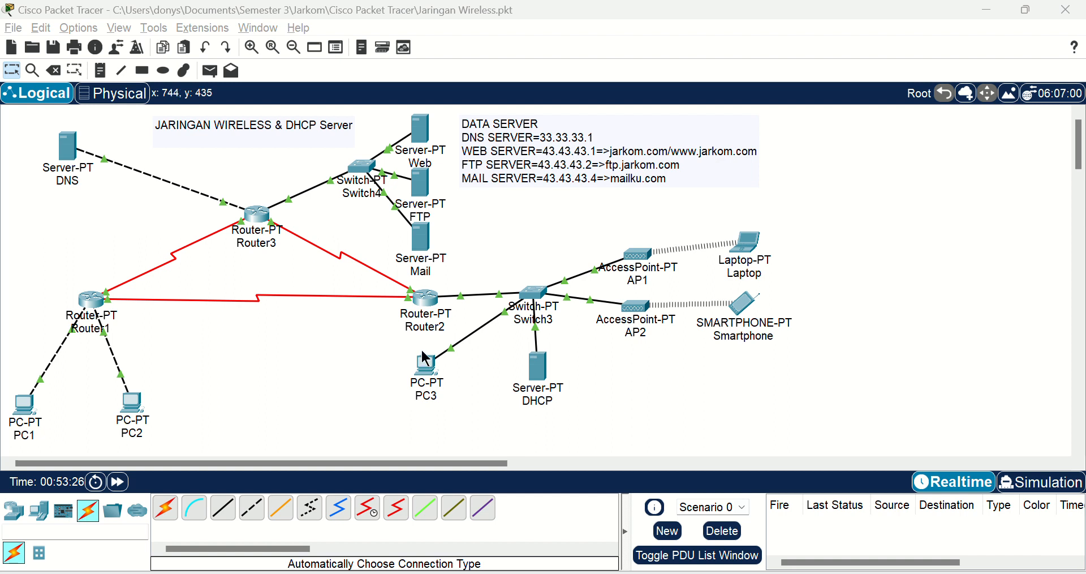
Step: Rename the switch connecting the Web, FTP and Mail servers as Switch2
left_click(375, 196)
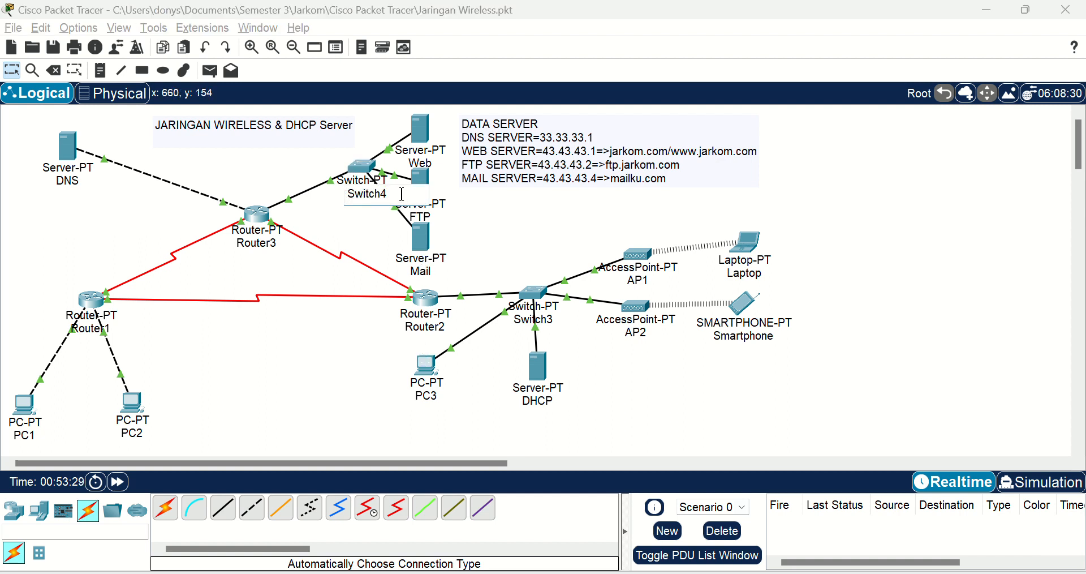
key("BackSpace")
type("1")
key("BackSpace")
type("2")
Step: Rename the switch connecting Router2, PC3, the DHCP server and the access points as Switch1
left_click(554, 320)
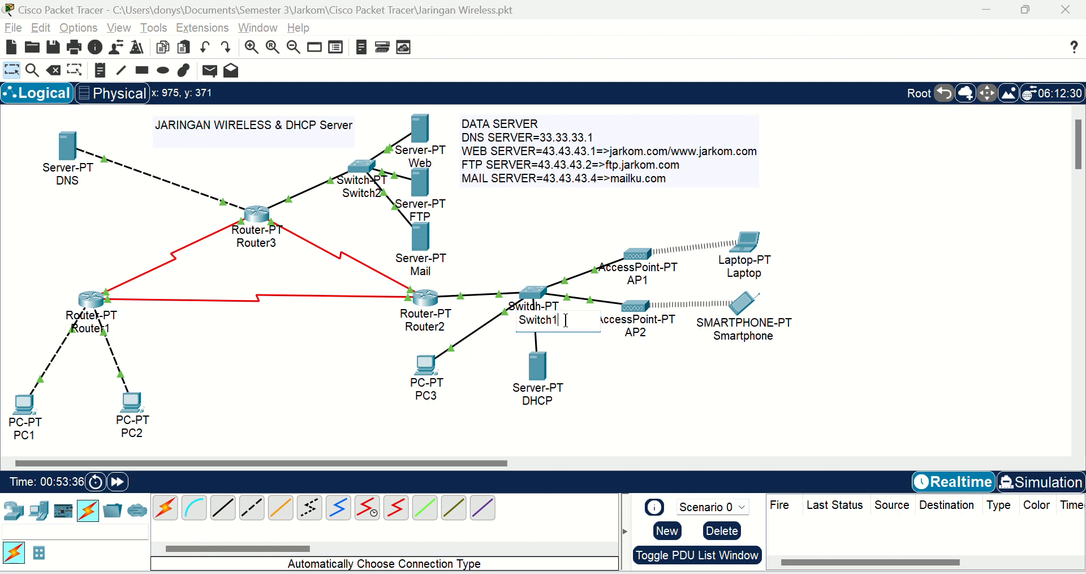
type("1")
left_click(603, 373)
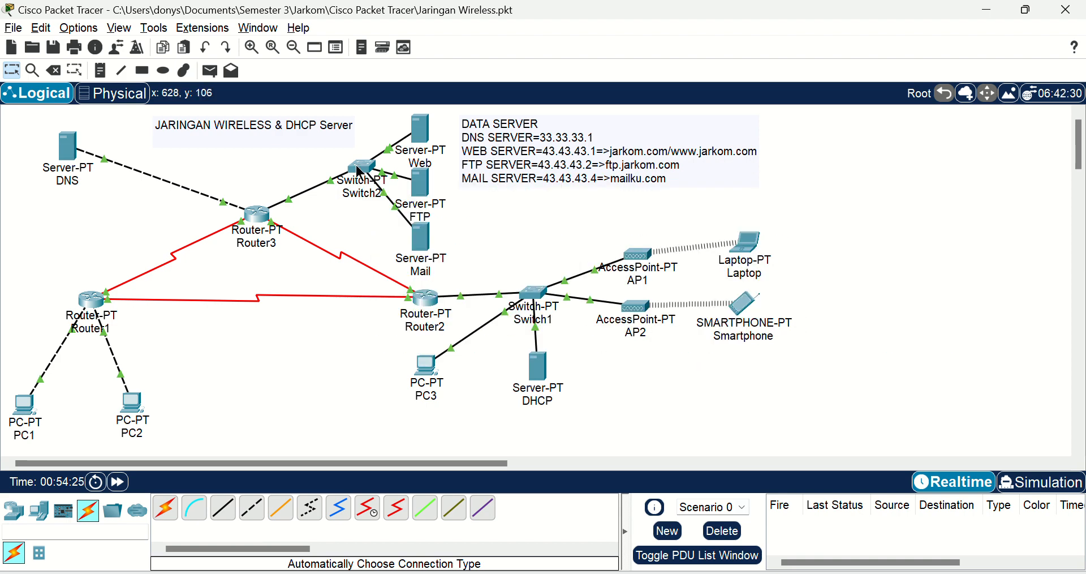
mouse_move(423, 188)
mouse_move(89, 308)
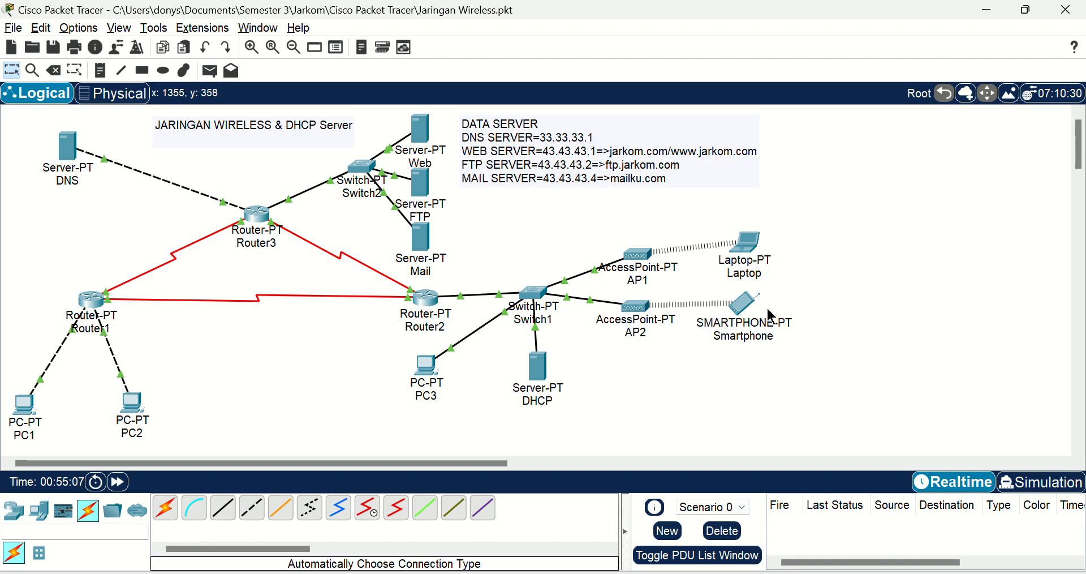
Step: Review the IP configuration of PC1 and PC2, closing each device window after checking it
mouse_move(768, 311)
left_click(23, 416)
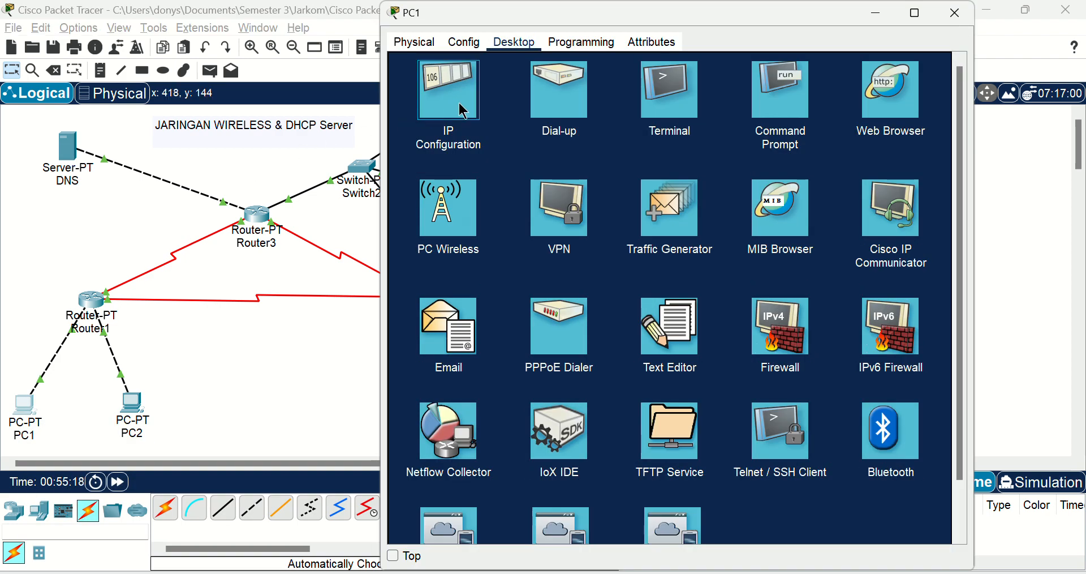
left_click(456, 104)
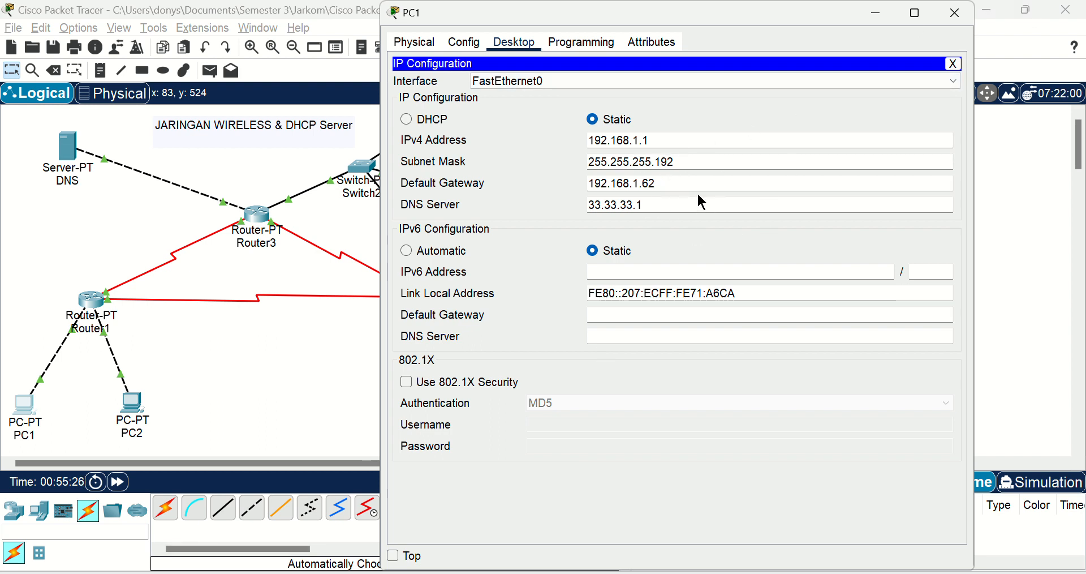
left_click(954, 13)
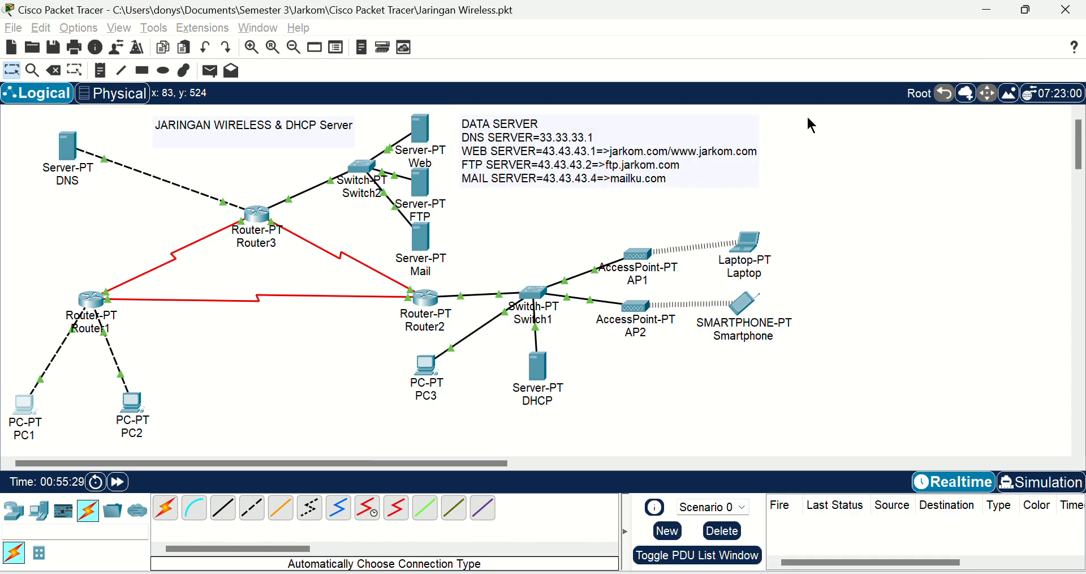
left_click(138, 411)
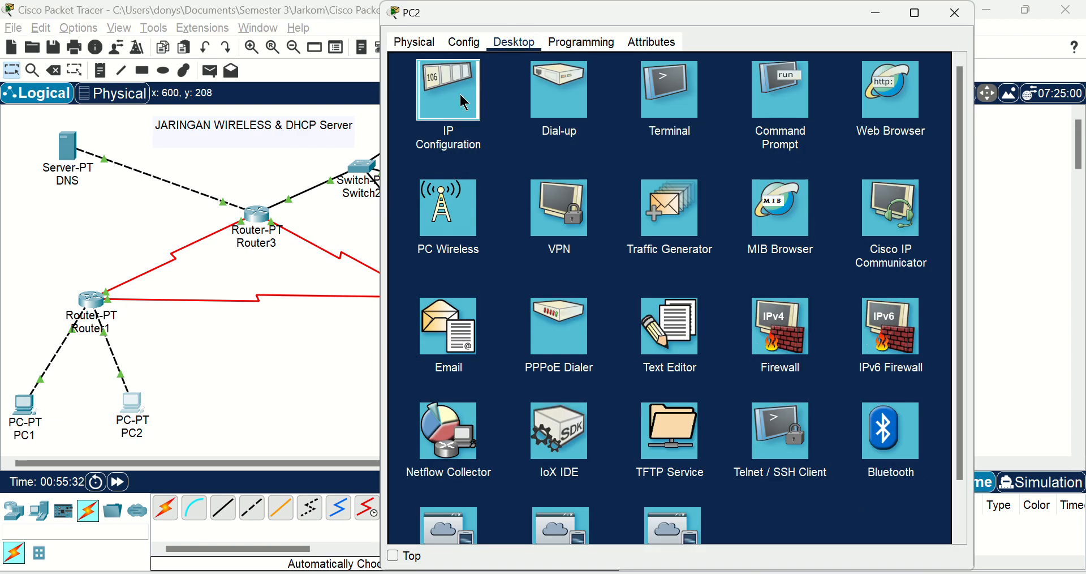
left_click(460, 97)
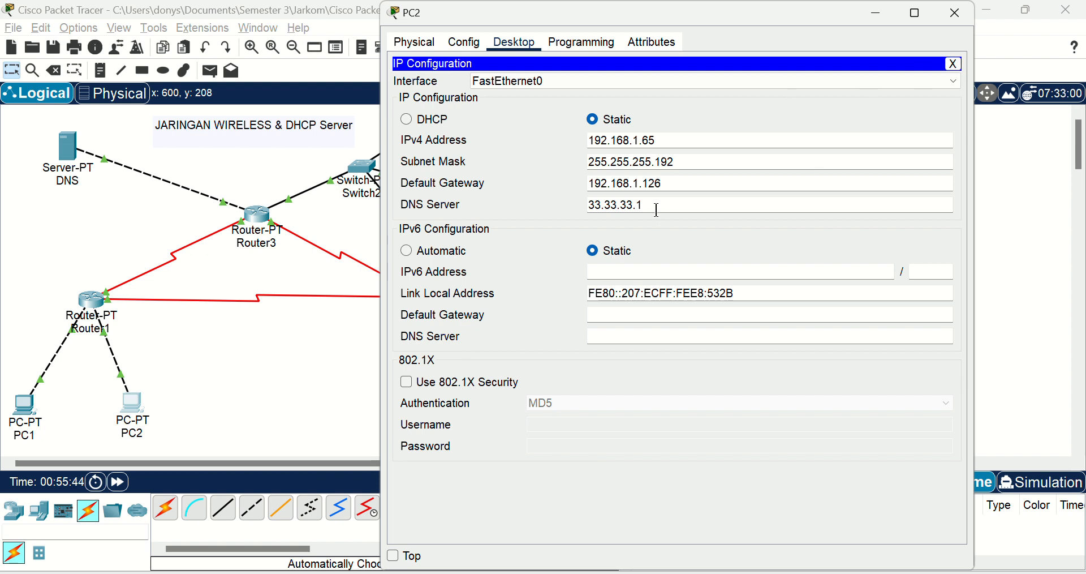
left_click(953, 20)
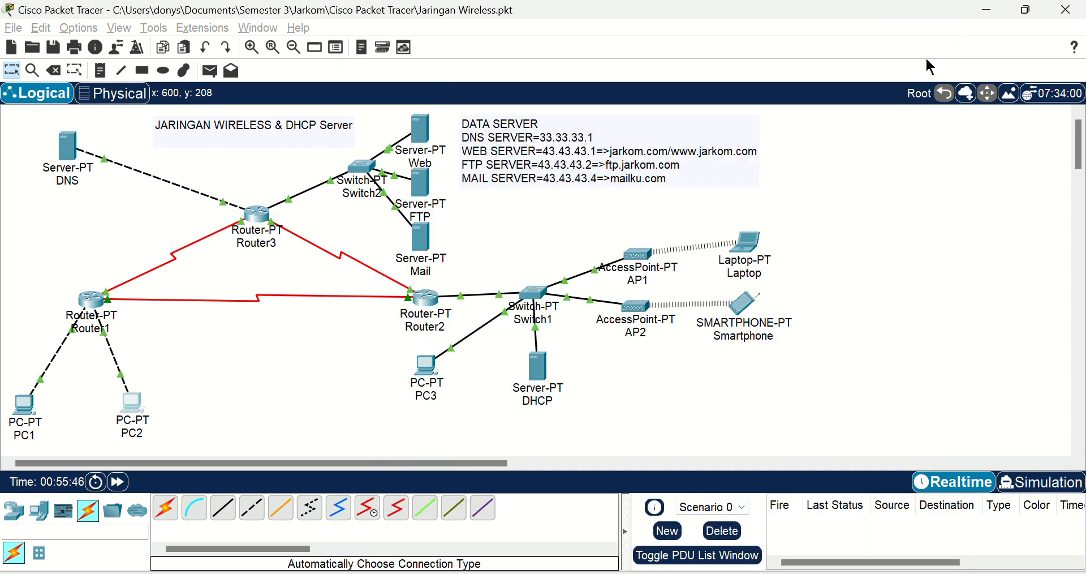
Step: Check the static IP settings of PC3 and the DHCP server, closing each device window
left_click(433, 363)
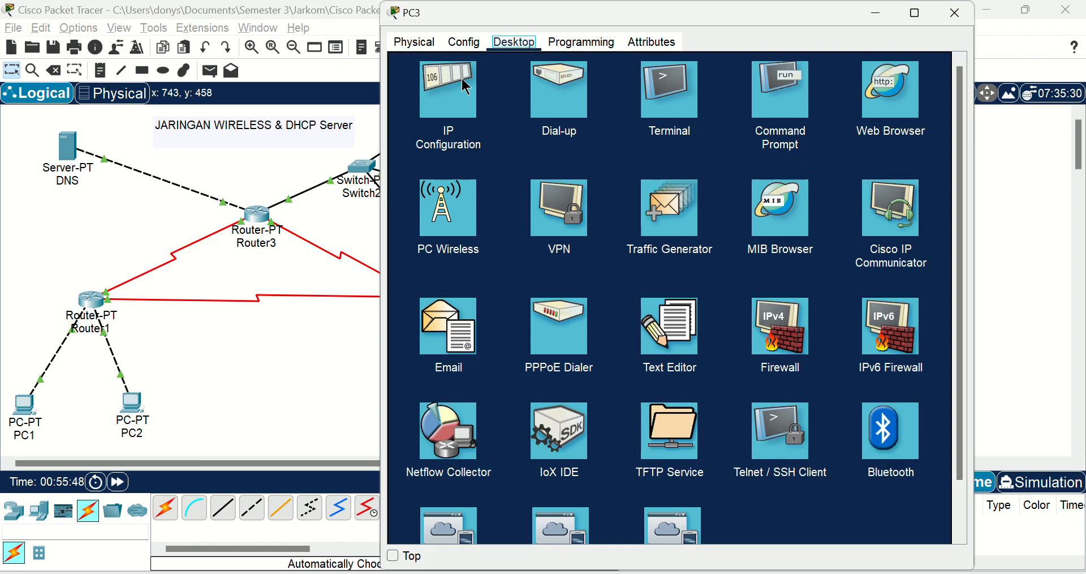
left_click(463, 85)
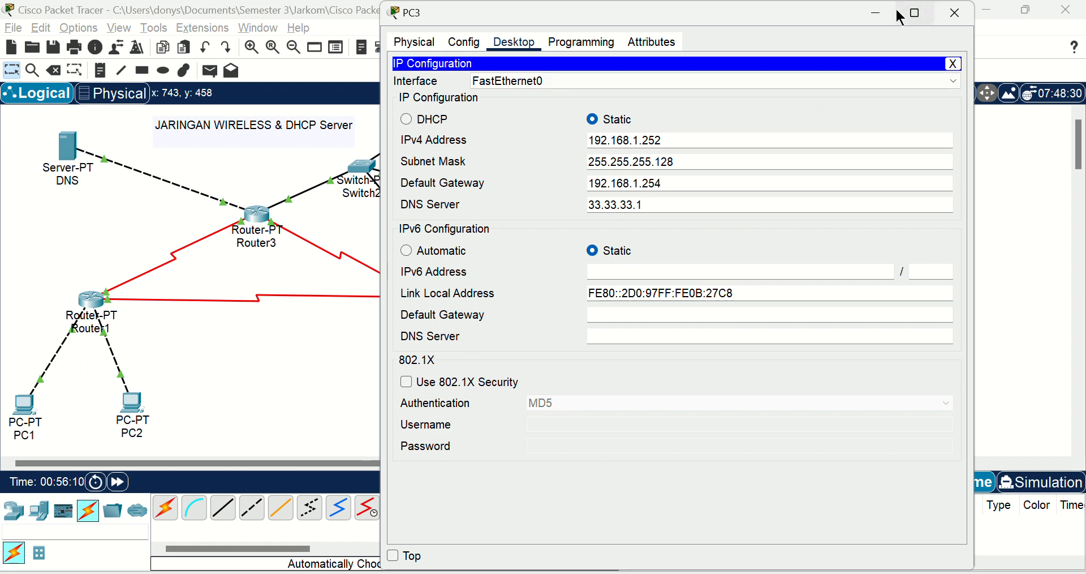
left_click(955, 17)
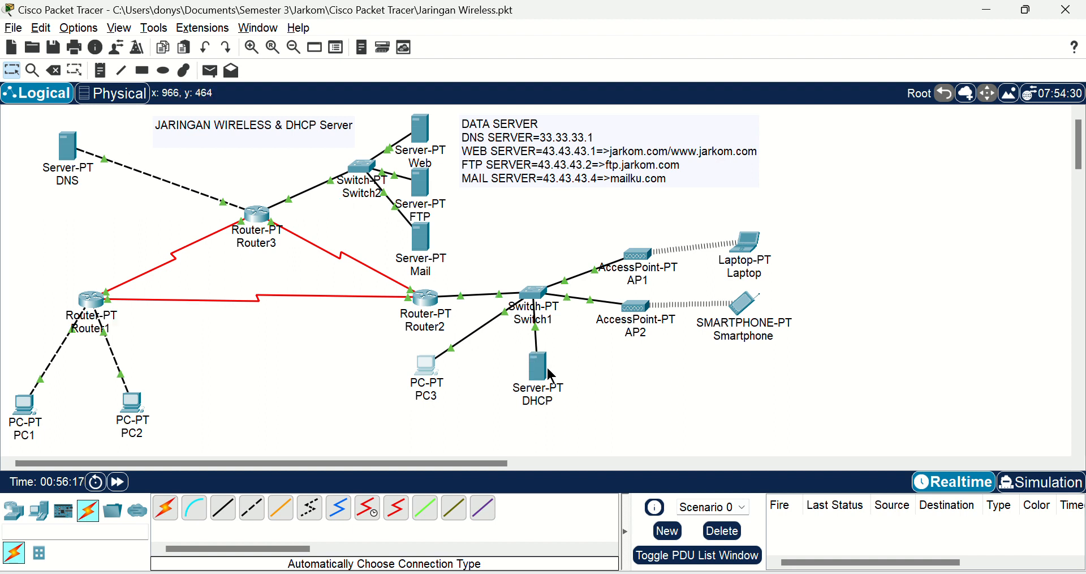
mouse_move(548, 370)
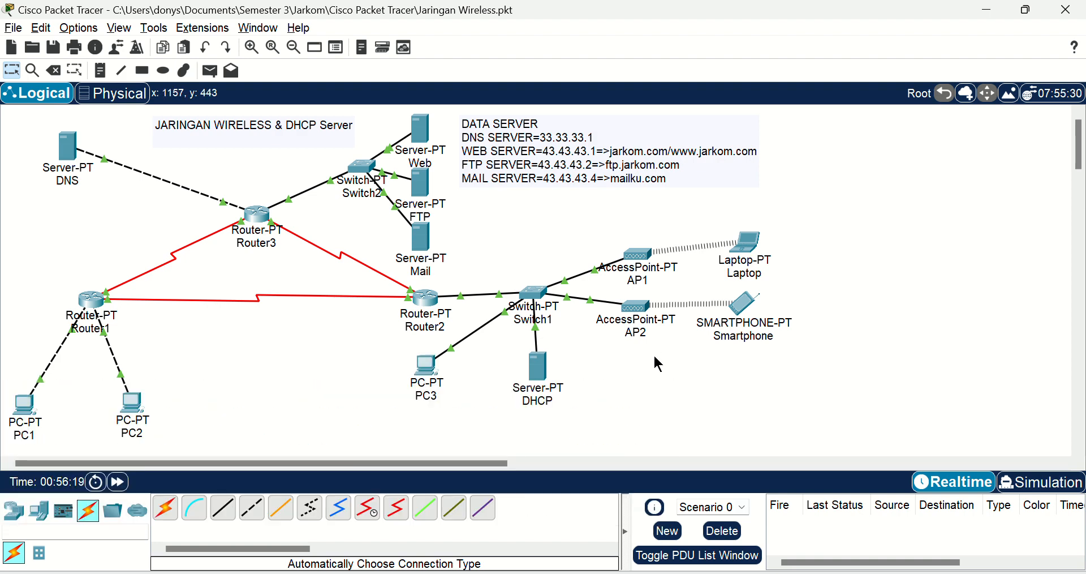
left_click(546, 376)
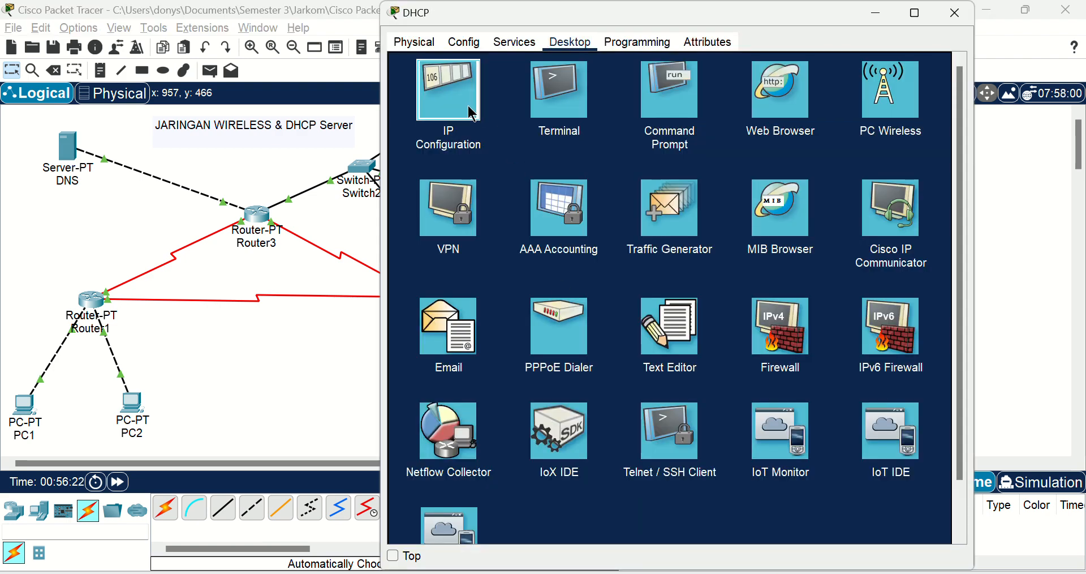
left_click(471, 113)
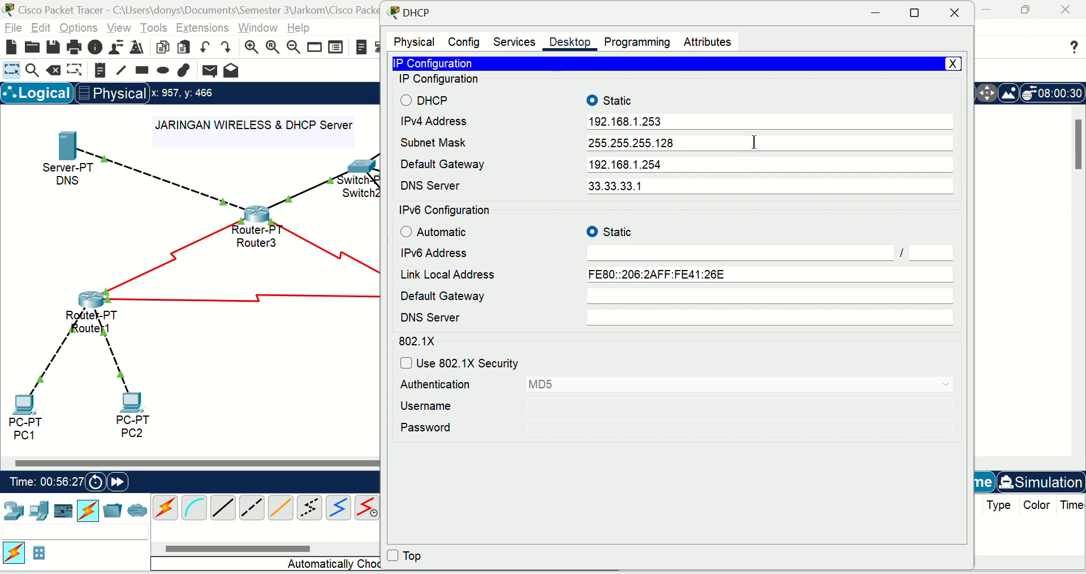
left_click(944, 15)
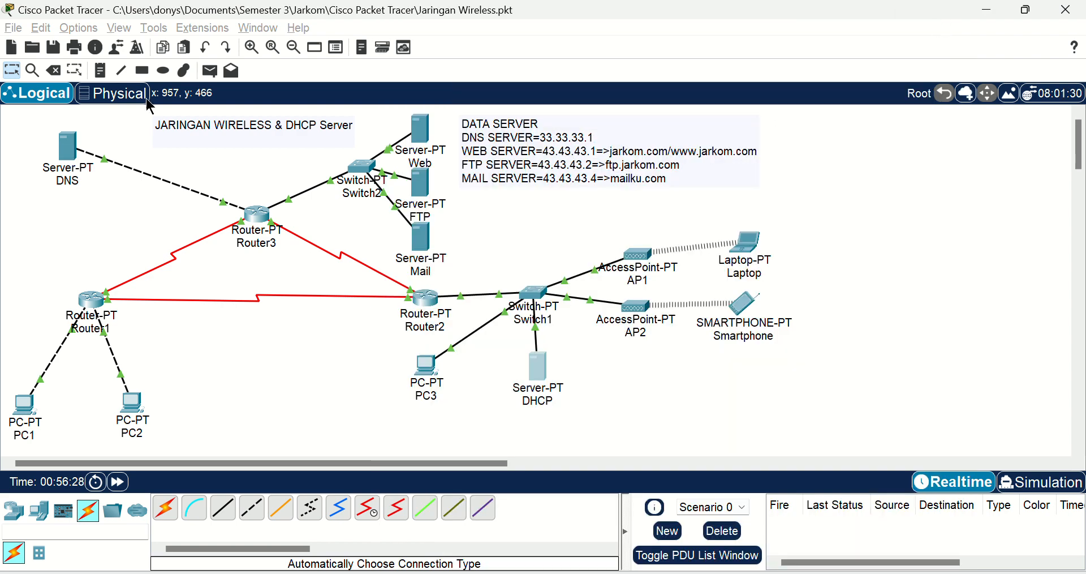
Step: Inspect the DNS server's IP configuration and close its window
left_click(68, 165)
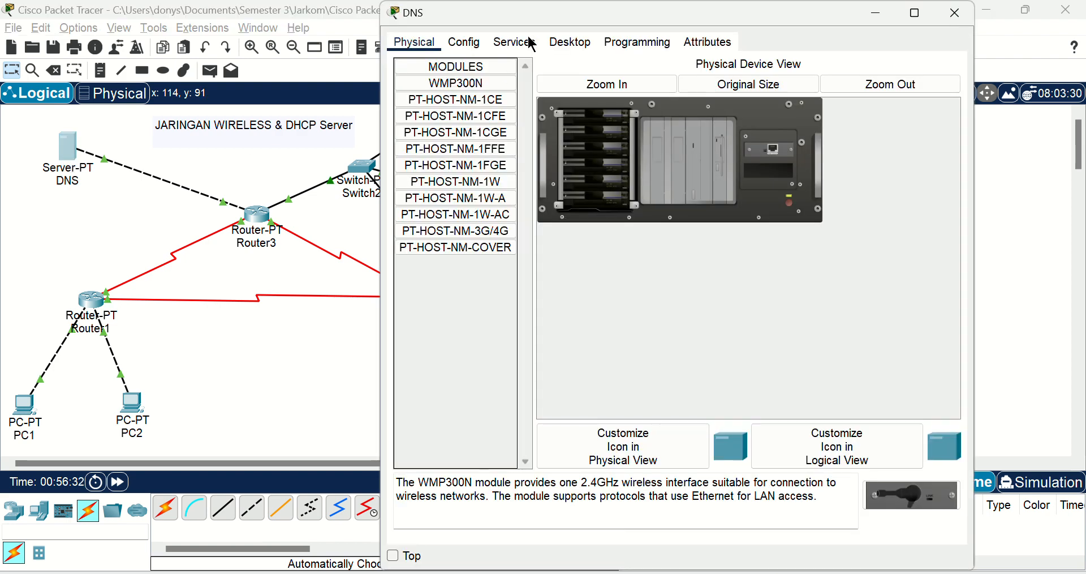
left_click_drag(418, 19, 401, 48)
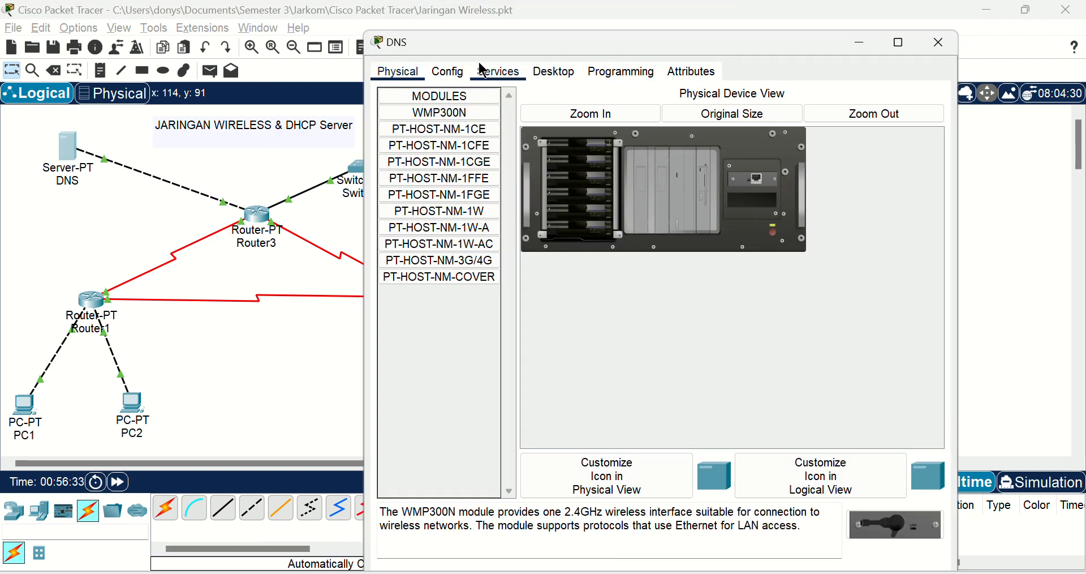
left_click(556, 71)
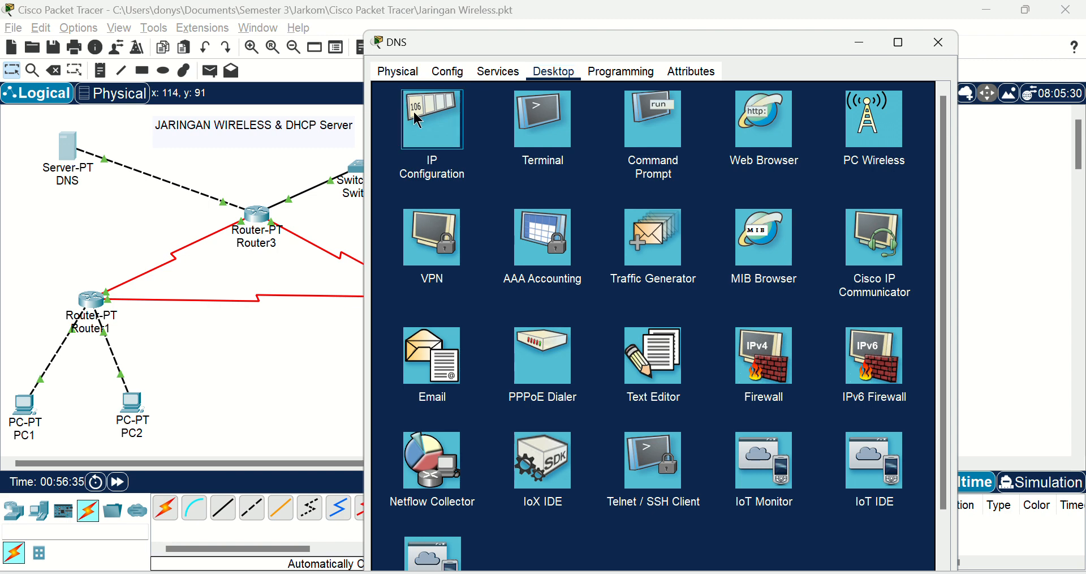
left_click(440, 124)
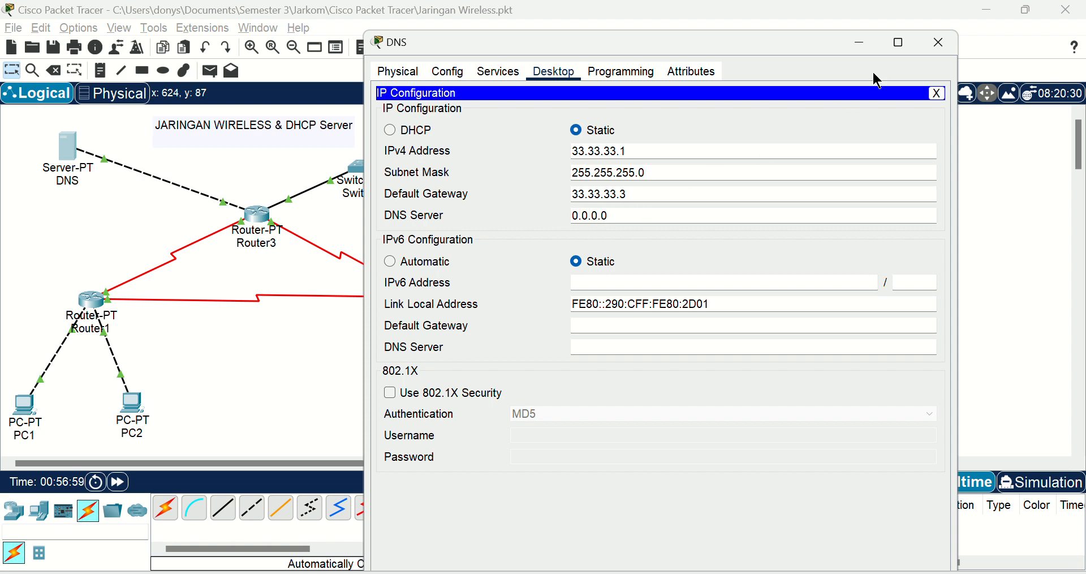
left_click(938, 55)
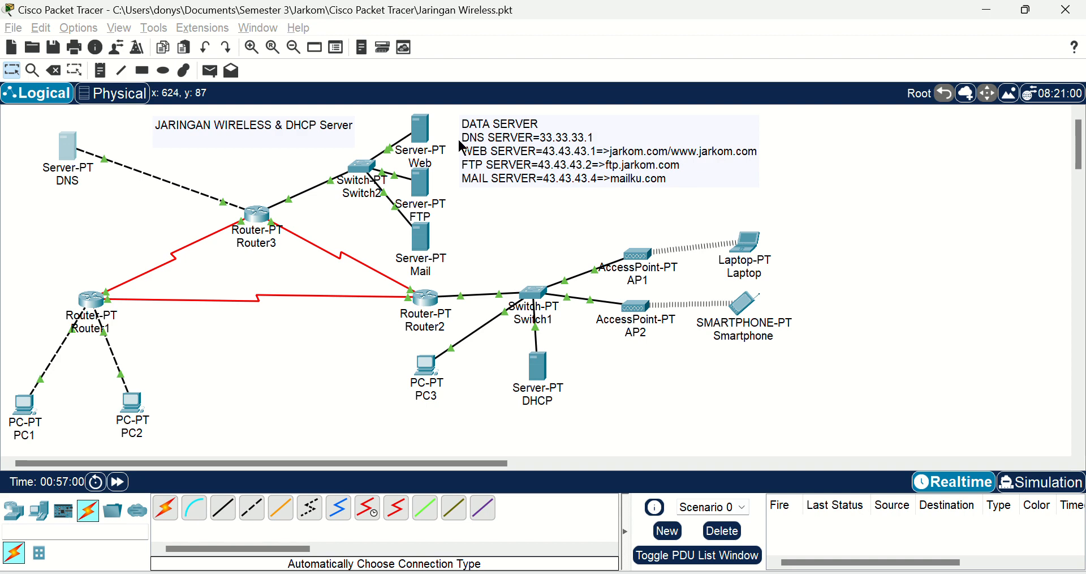
Step: Review the IP configuration of the Web server and the FTP server, closing each window
left_click(421, 131)
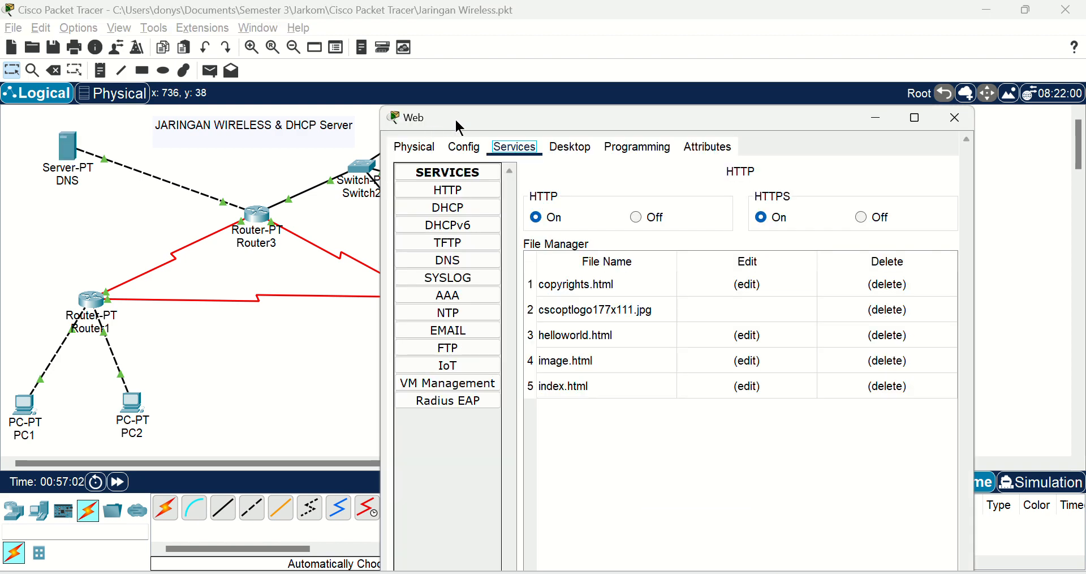
left_click(564, 156)
left_click(453, 191)
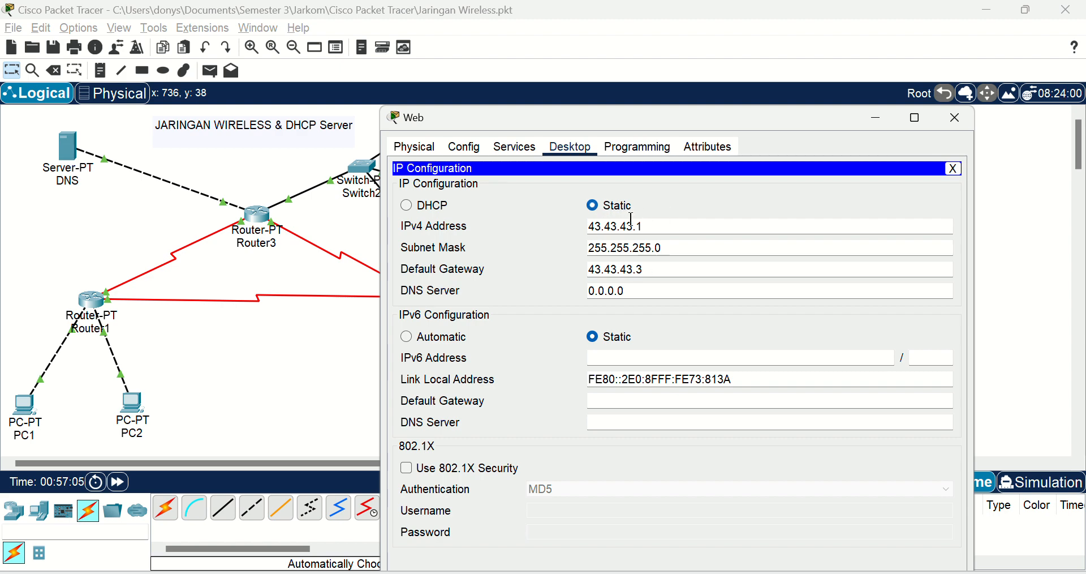
left_click(957, 119)
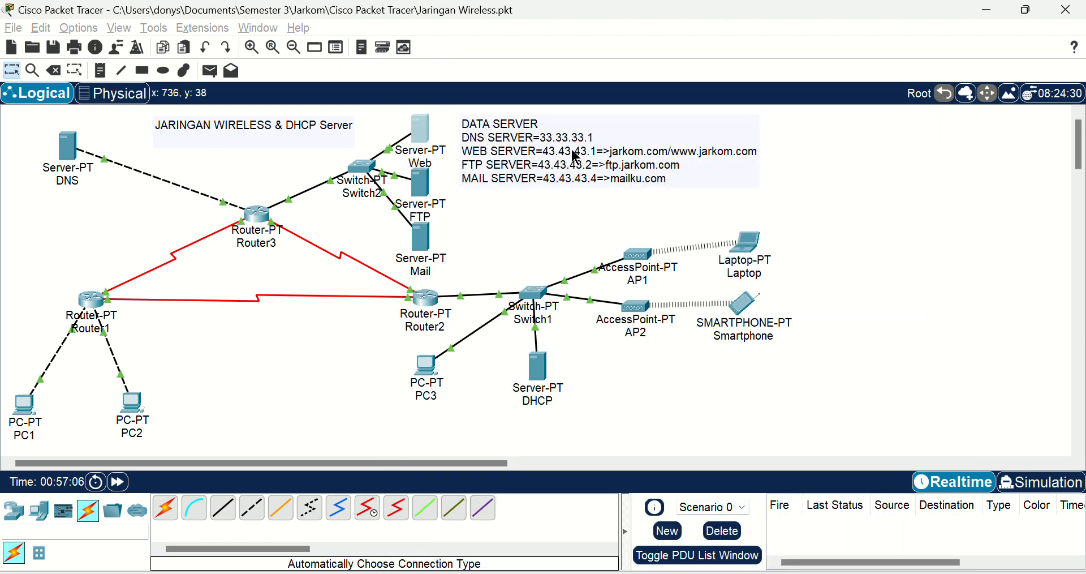
left_click(424, 187)
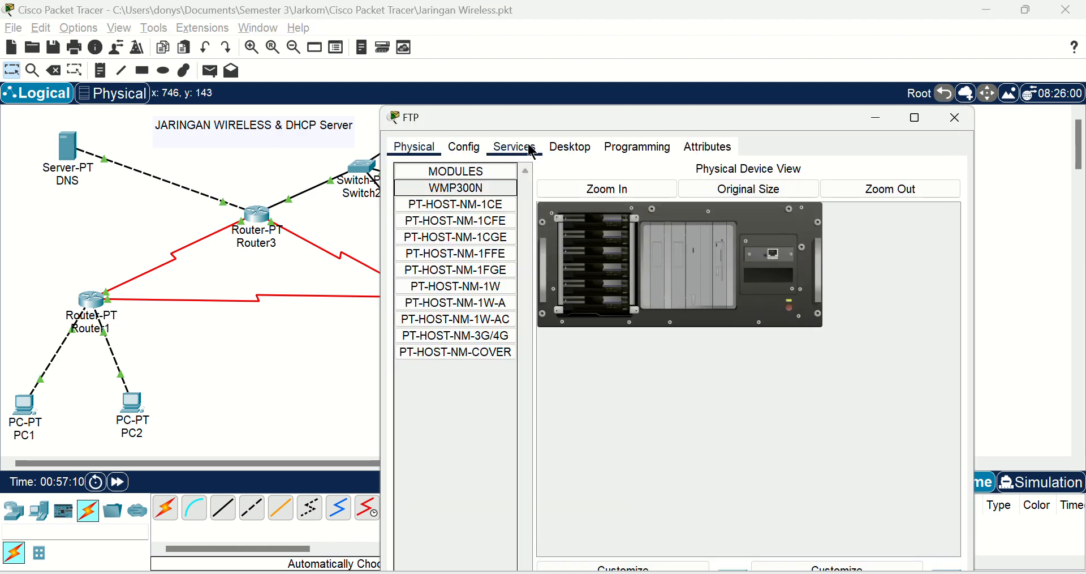
left_click(585, 147)
left_click(455, 195)
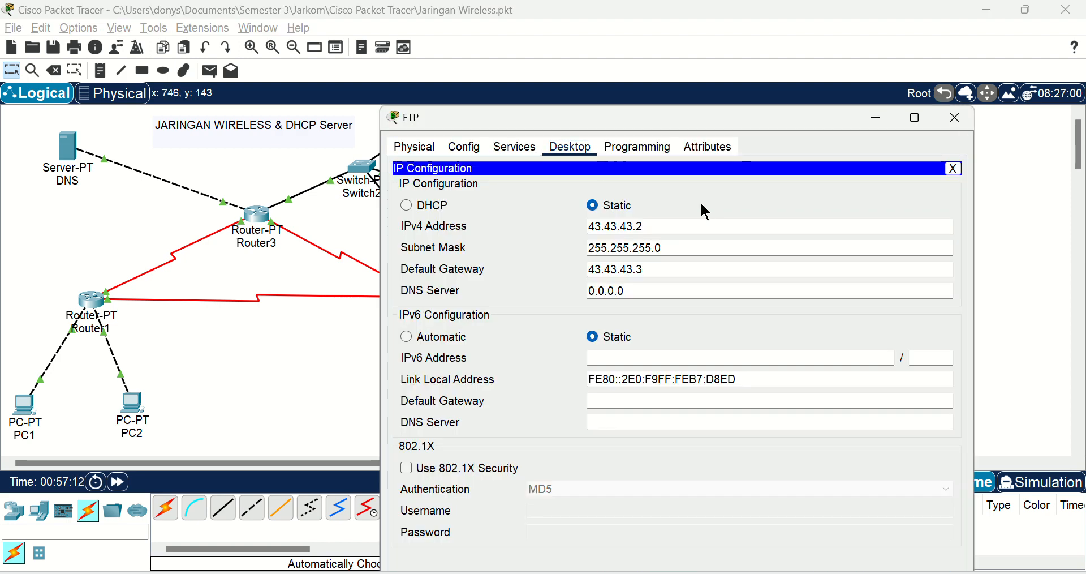
left_click(955, 117)
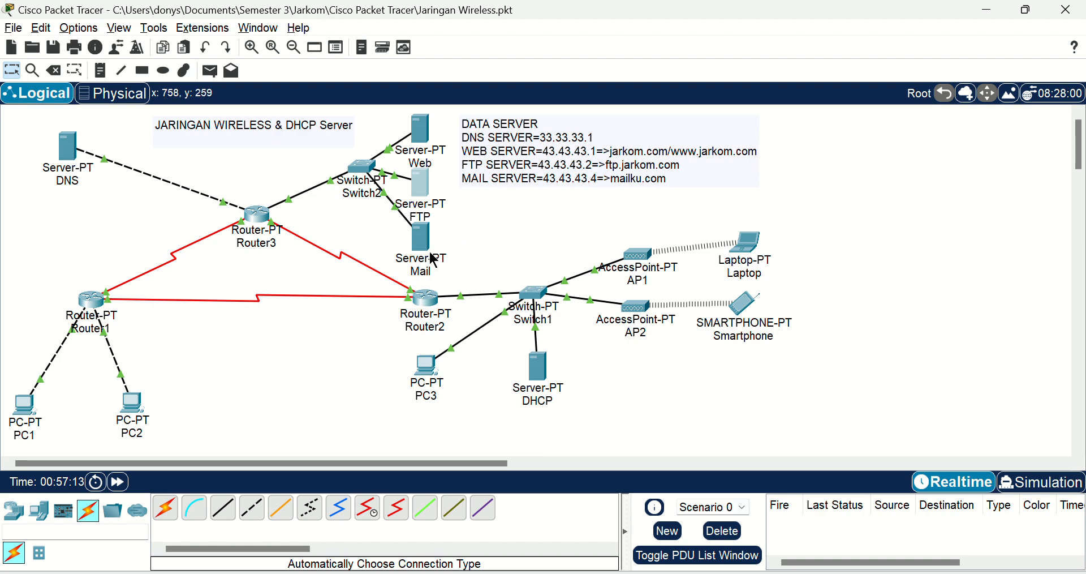
Step: Check the Mail server's IP configuration and close its window
left_click(452, 214)
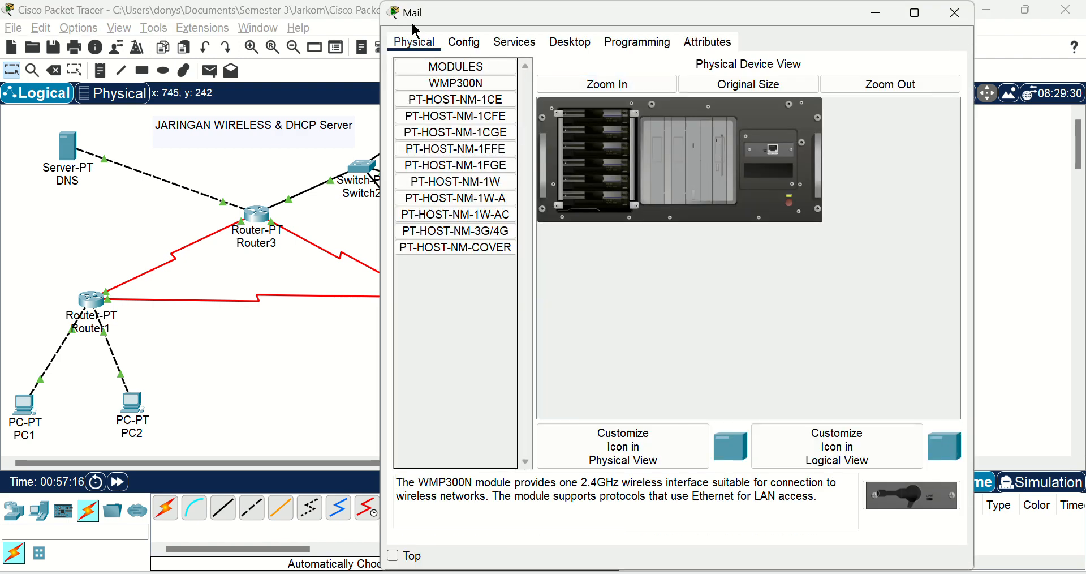
left_click_drag(416, 24, 416, 63)
left_click(570, 81)
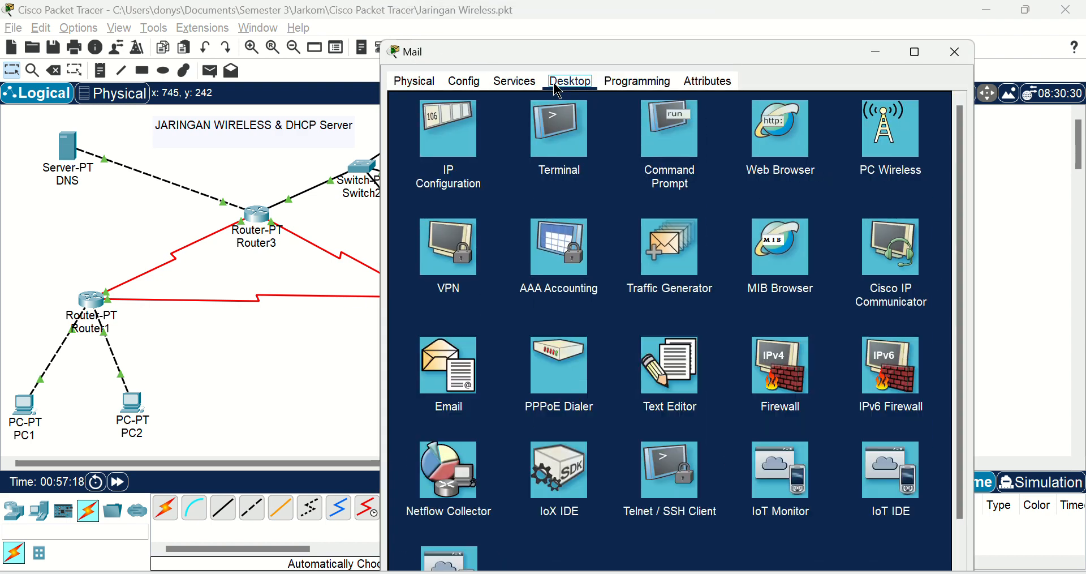
left_click(450, 141)
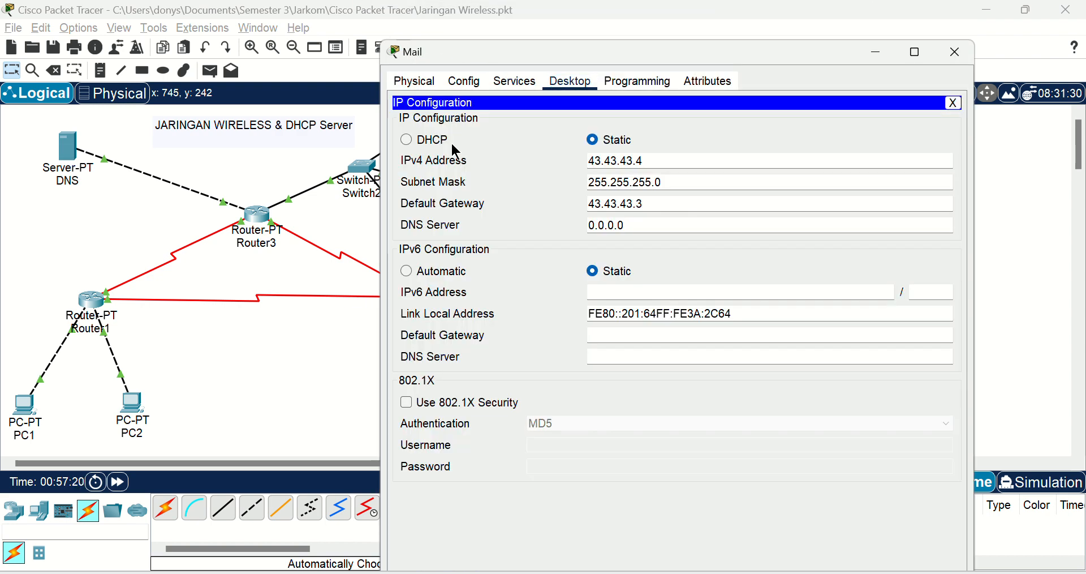
left_click(956, 53)
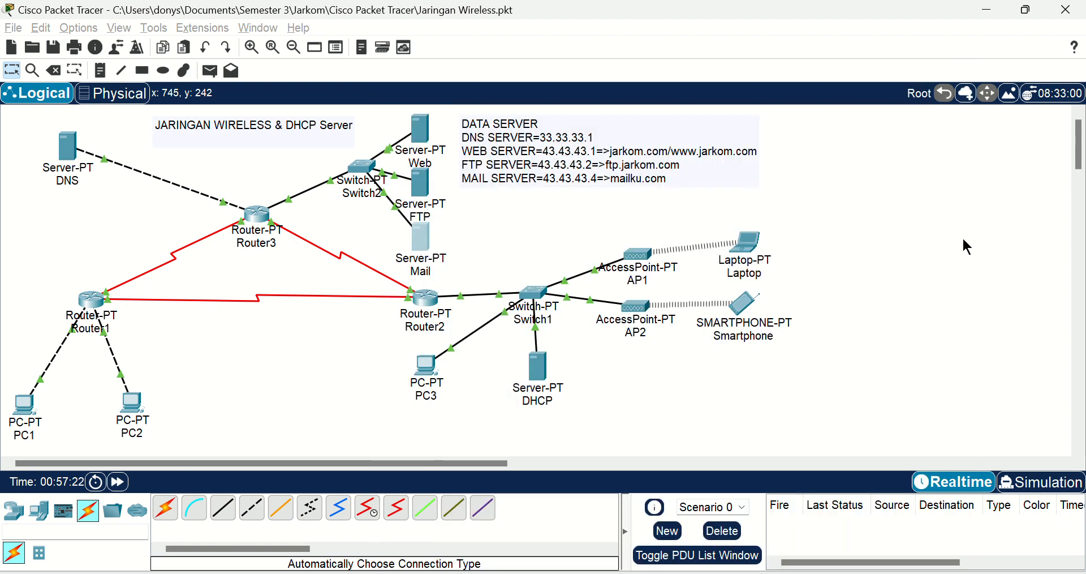
Step: Check Router1's IP settings on FastEthernet0/0, FastEthernet1/0, Serial2/0 and Serial3/0, closing its window when finished
left_click(97, 294)
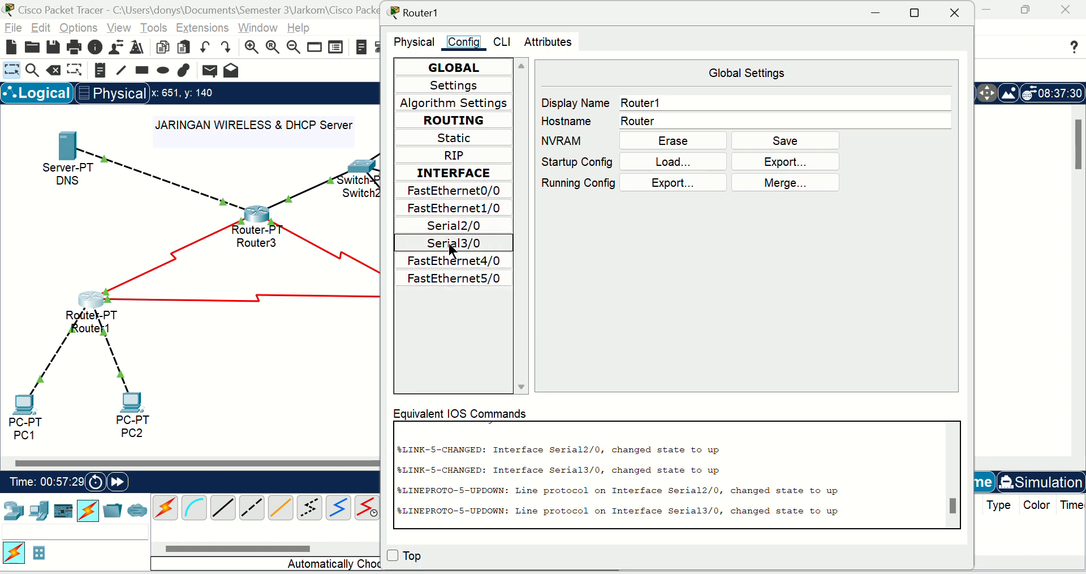
left_click(448, 192)
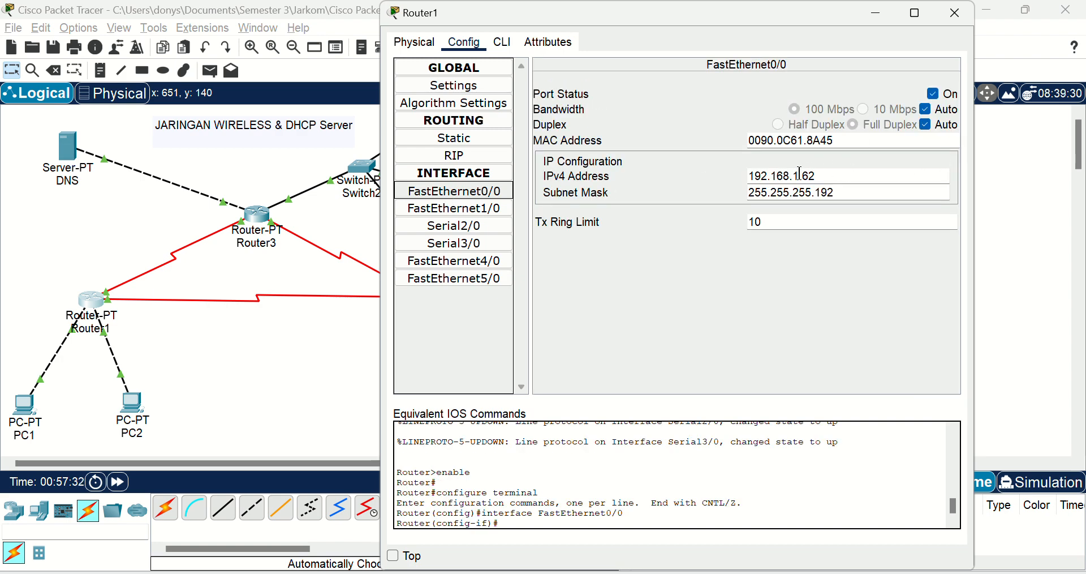
left_click(475, 205)
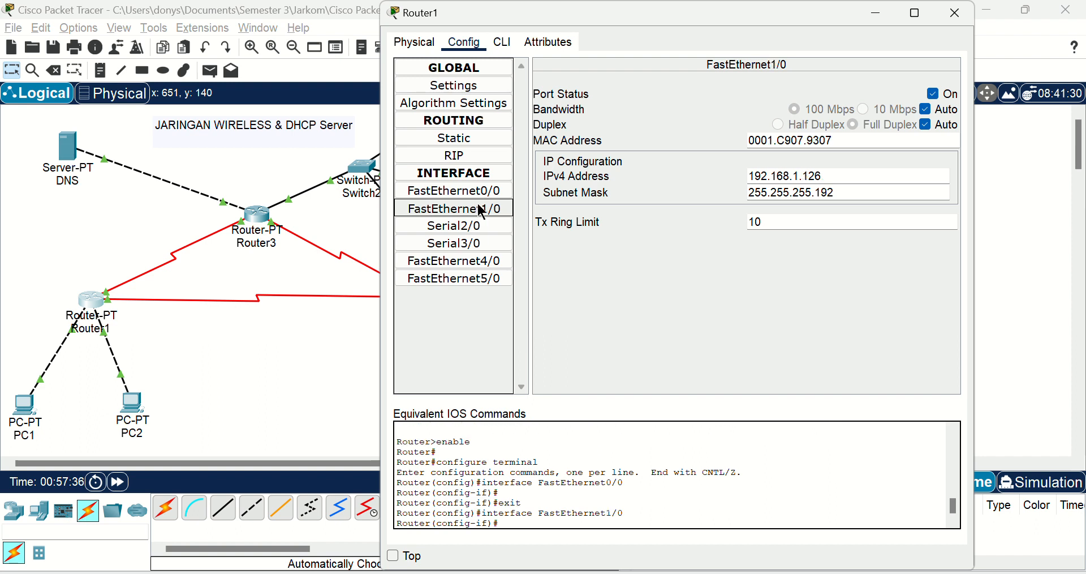
left_click(494, 237)
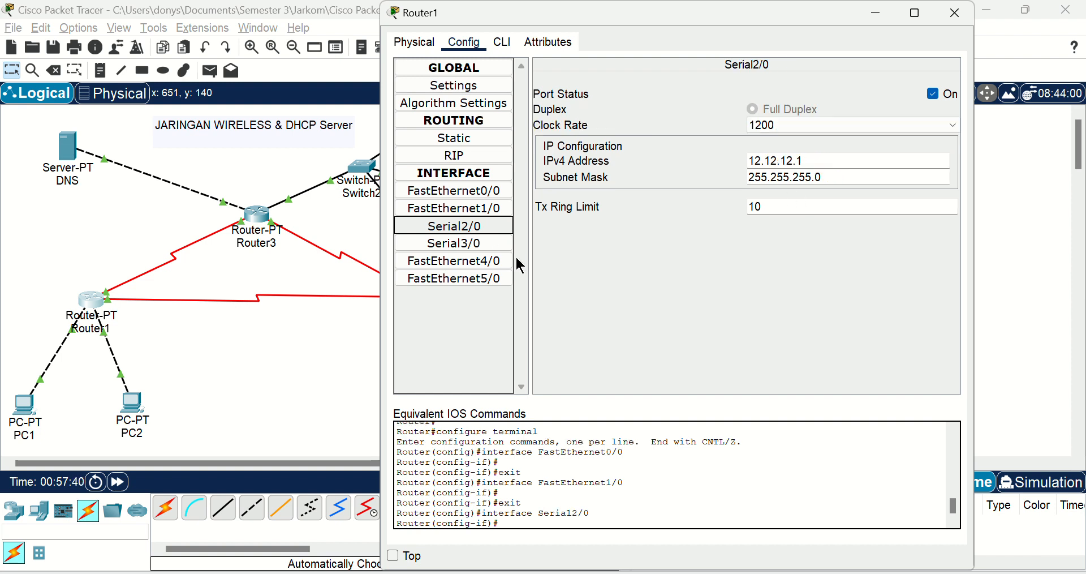
left_click(505, 244)
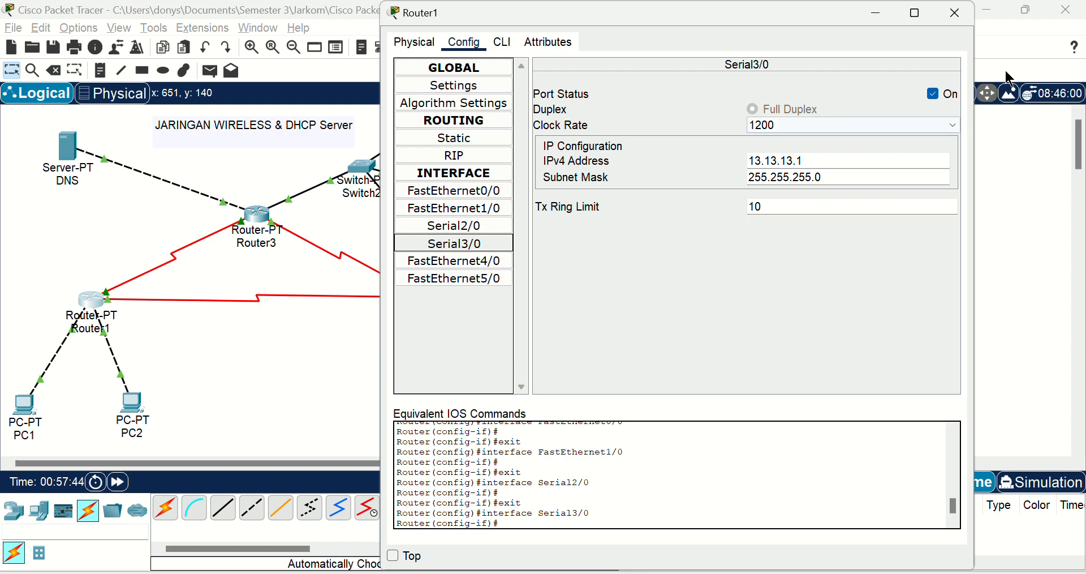
left_click(955, 13)
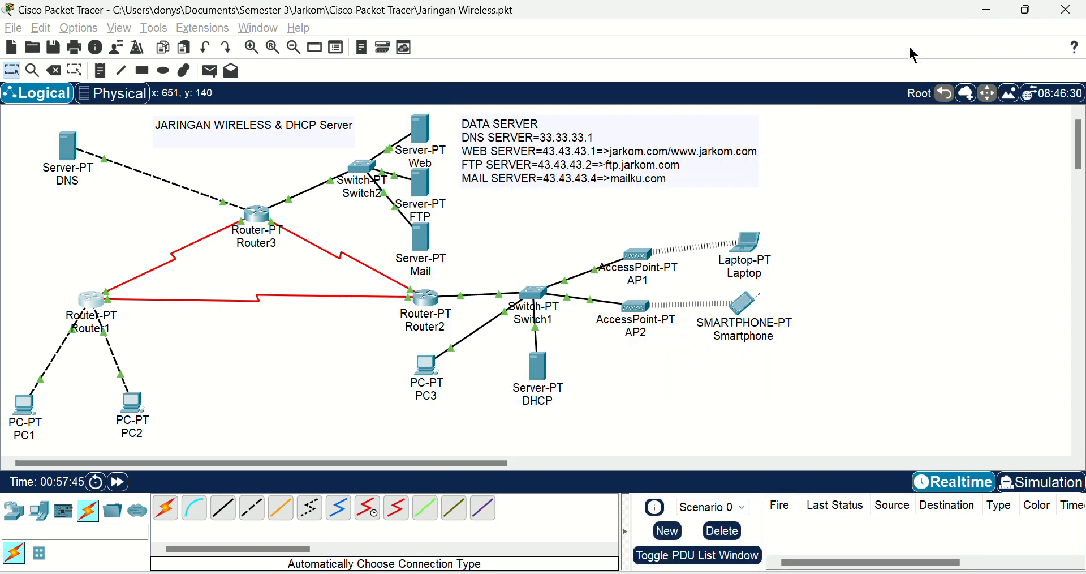
Step: Review Router2's FastEthernet0/0, FastEthernet1/0, Serial2/0 and Serial3/0 interface settings and close the router window
left_click(425, 302)
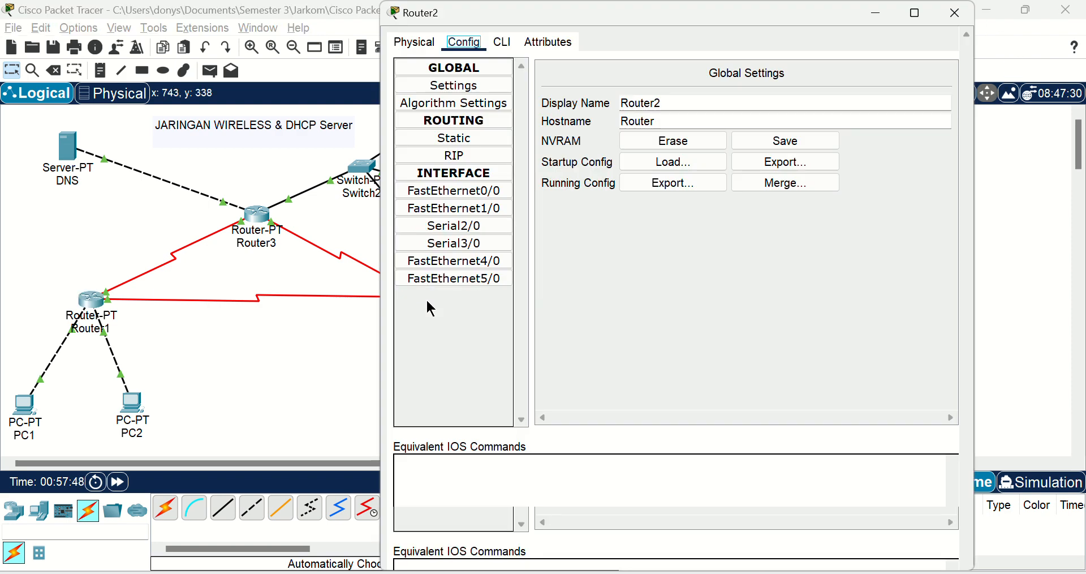
left_click(501, 195)
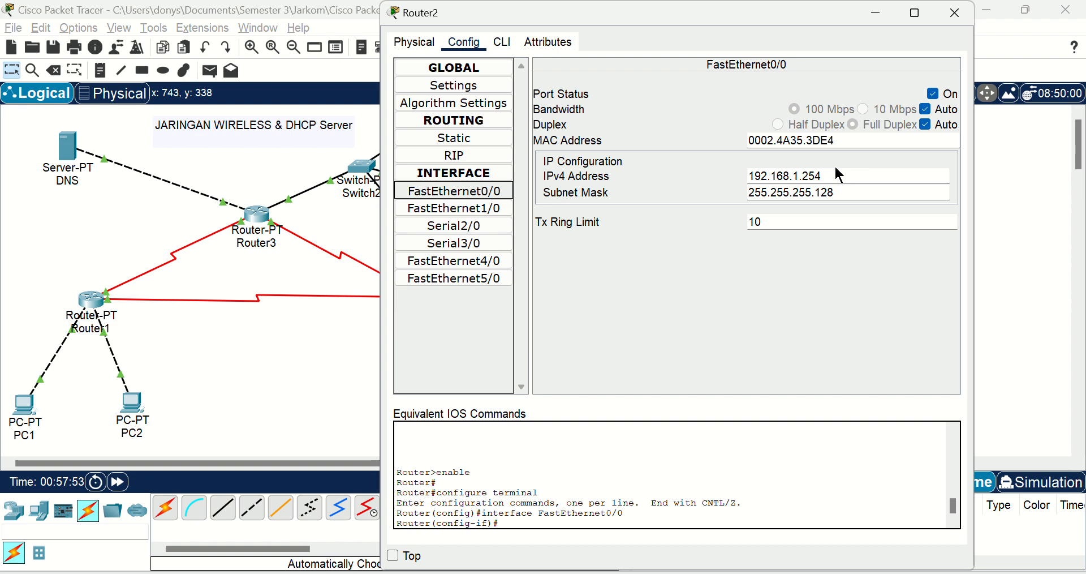
left_click(492, 210)
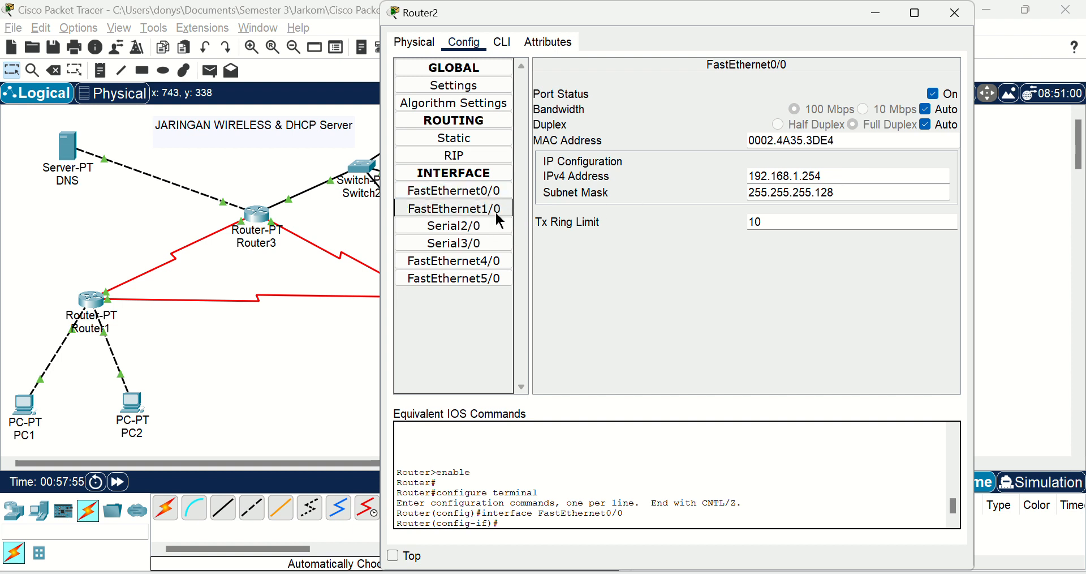
left_click(480, 227)
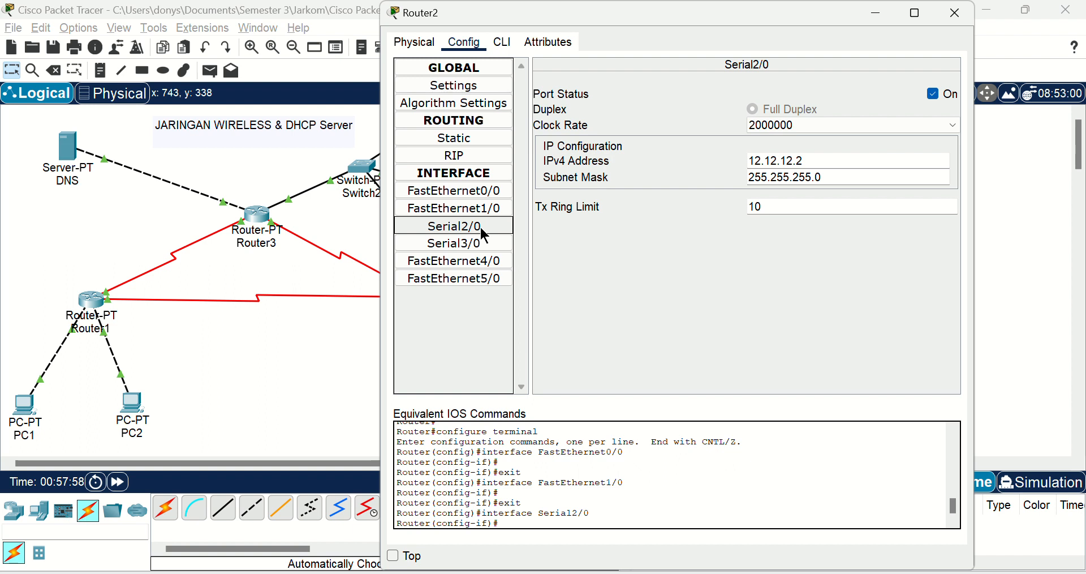
left_click(484, 241)
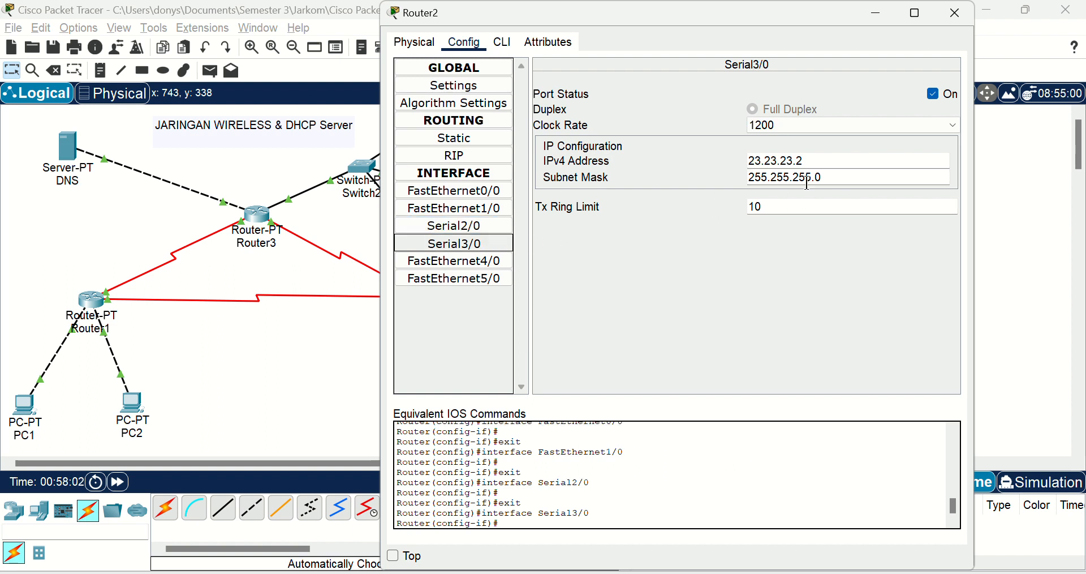
left_click(955, 12)
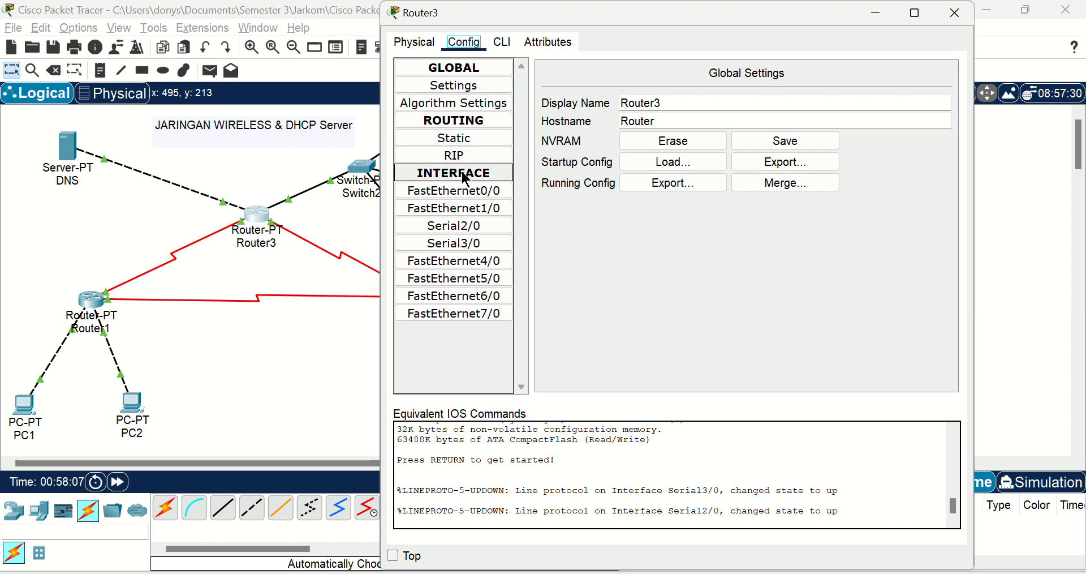
Step: Inspect Router3's interface settings from FastEthernet0/0 through FastEthernet4/0, including both serial ports, and close its window
left_click(469, 197)
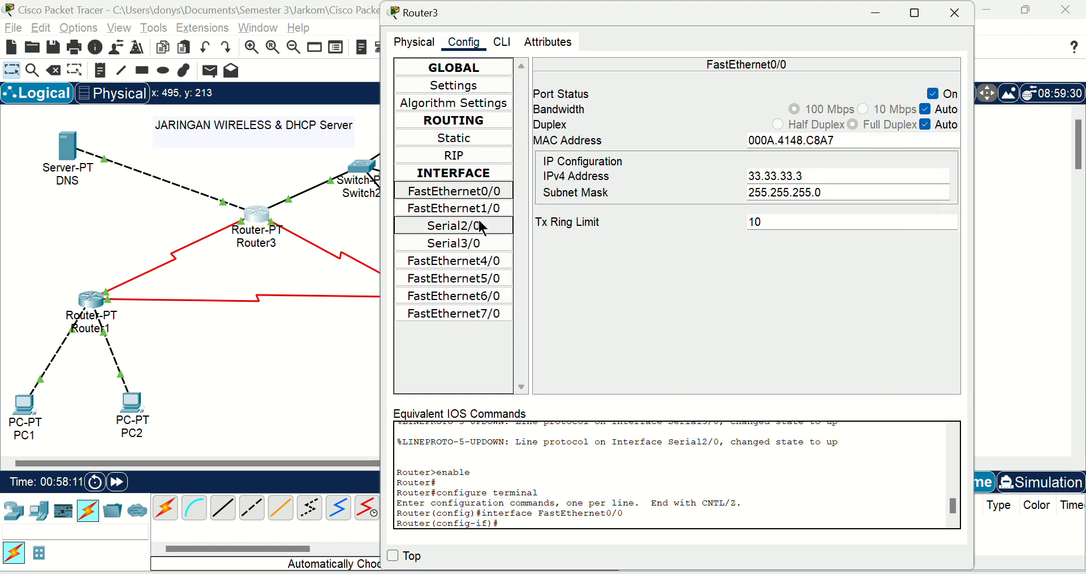
left_click(475, 214)
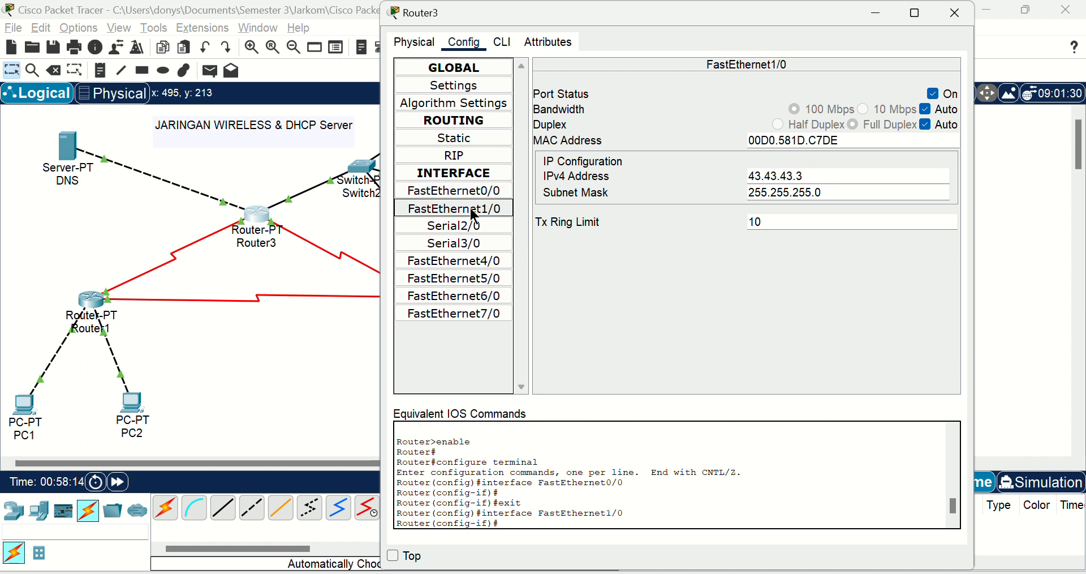
left_click(474, 231)
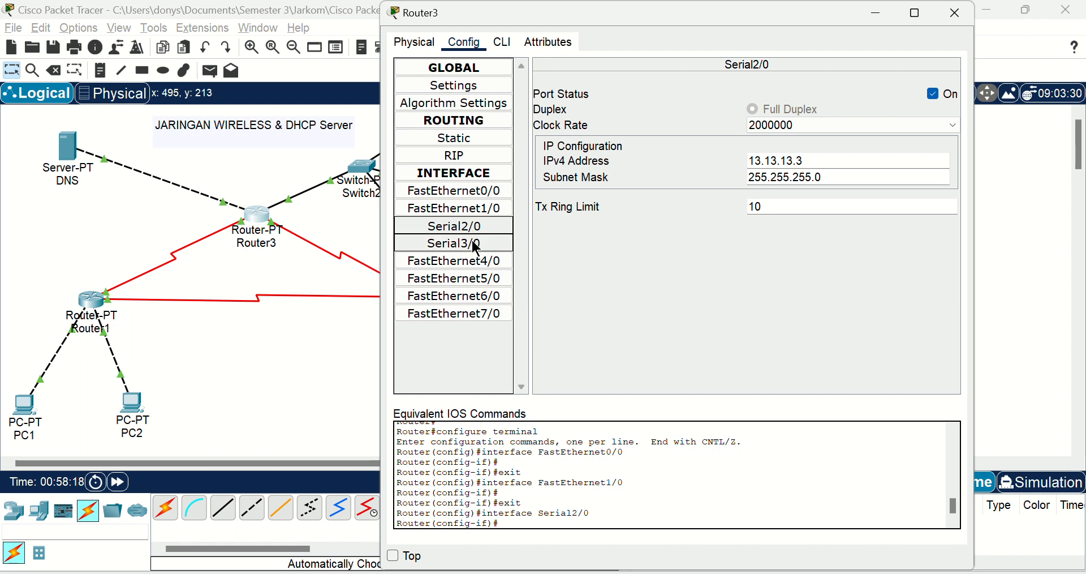
left_click(481, 248)
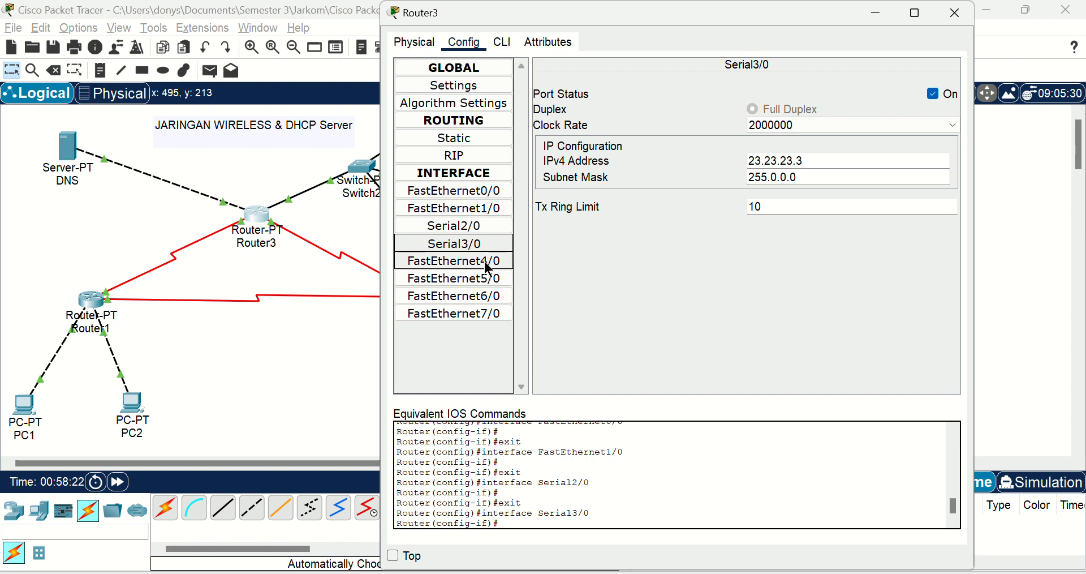
left_click(485, 261)
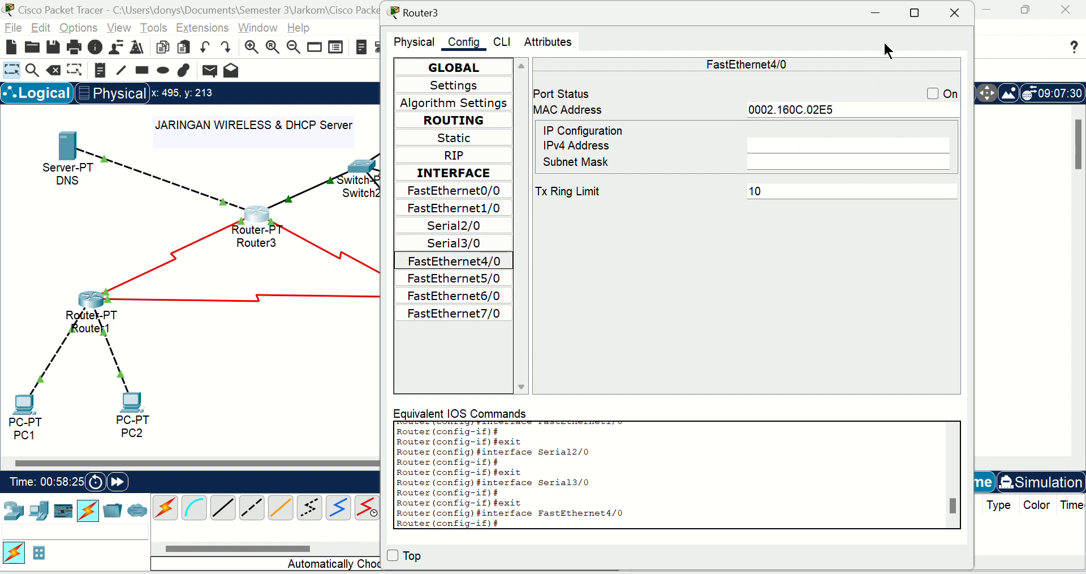
left_click(956, 14)
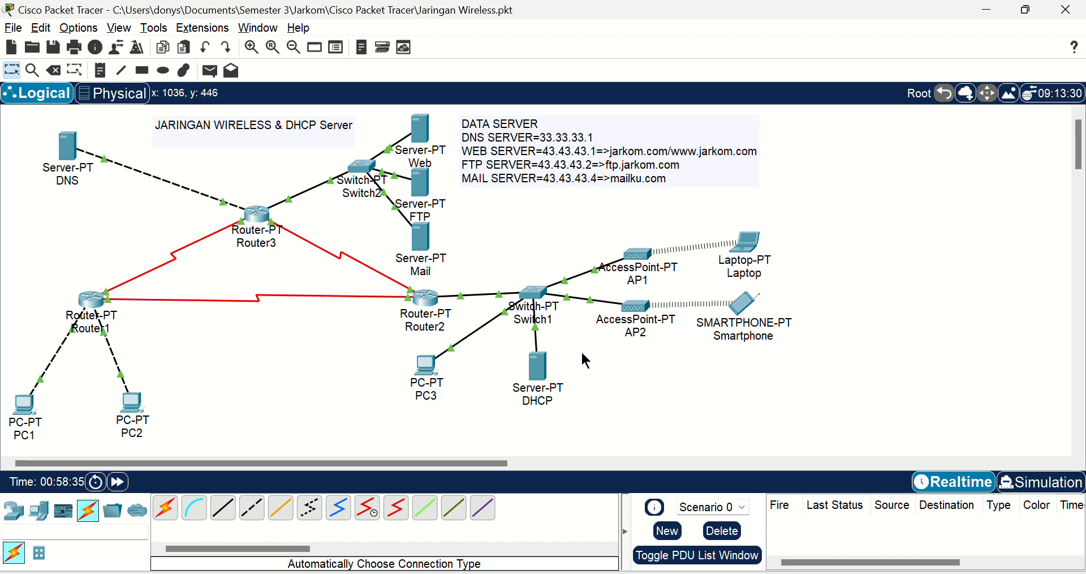
Step: Set the maximum number of users to 10 in the DHCP server's serverPool, save the pool and close the server window
left_click(542, 377)
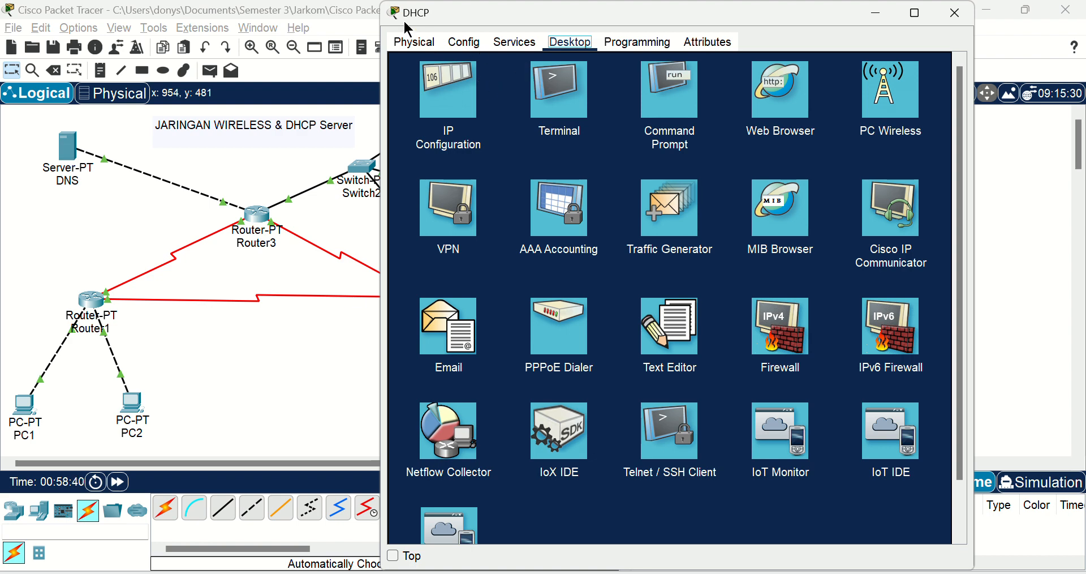
left_click_drag(408, 27, 403, 56)
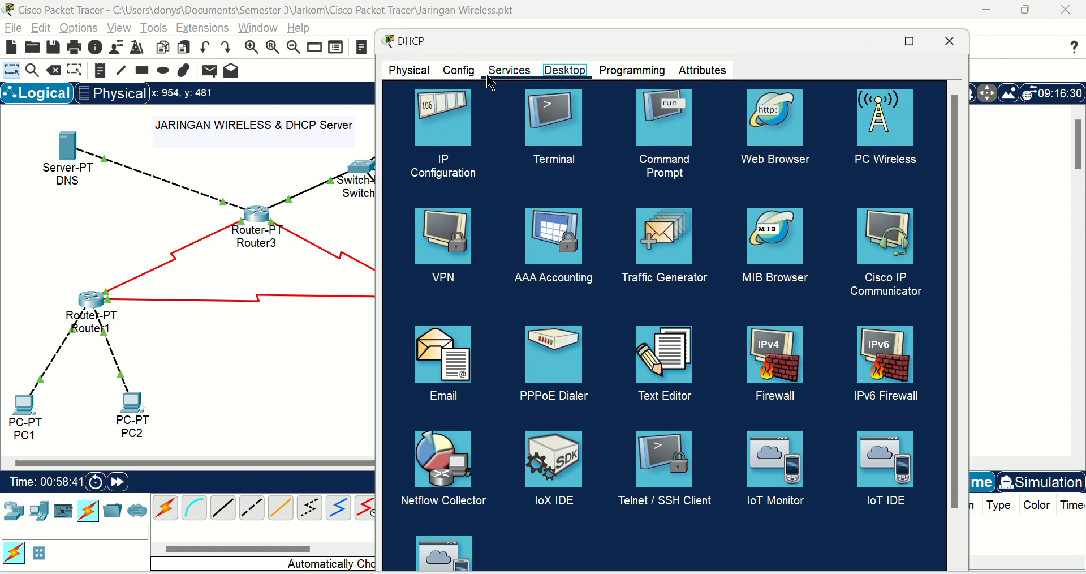
left_click(512, 71)
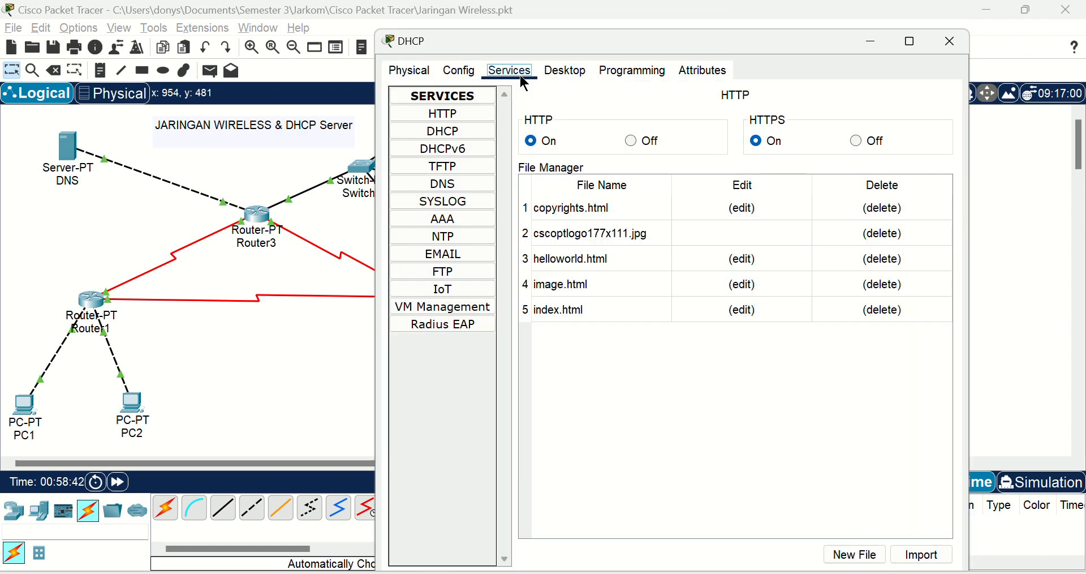
left_click(469, 130)
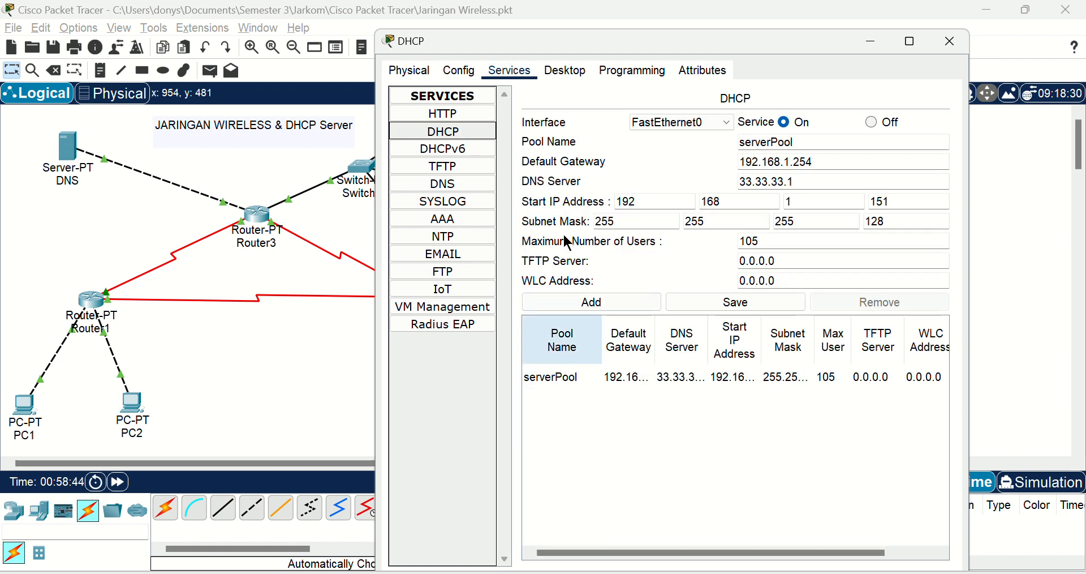
left_click(452, 132)
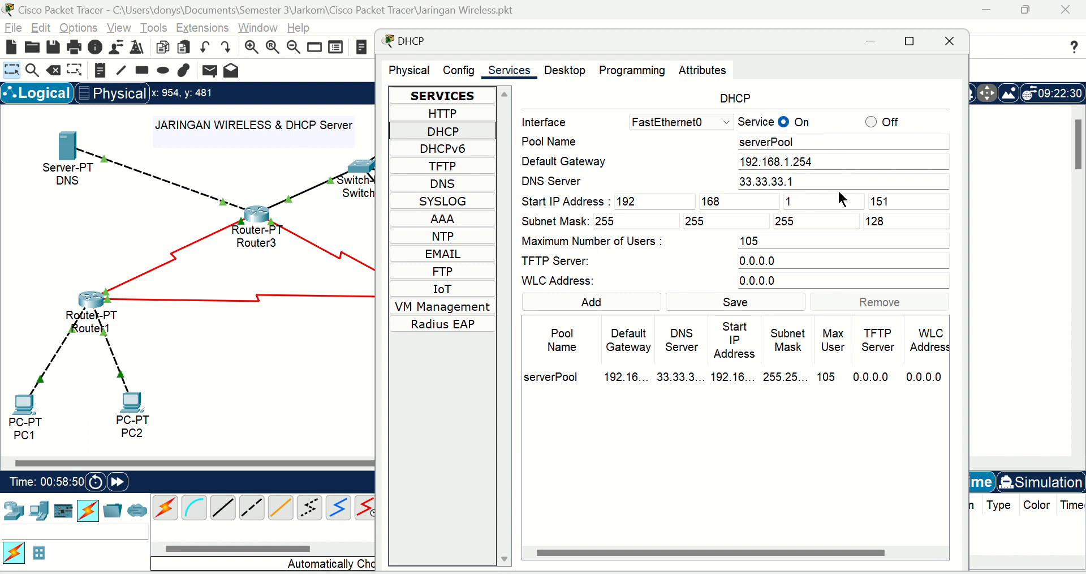
left_click(786, 244)
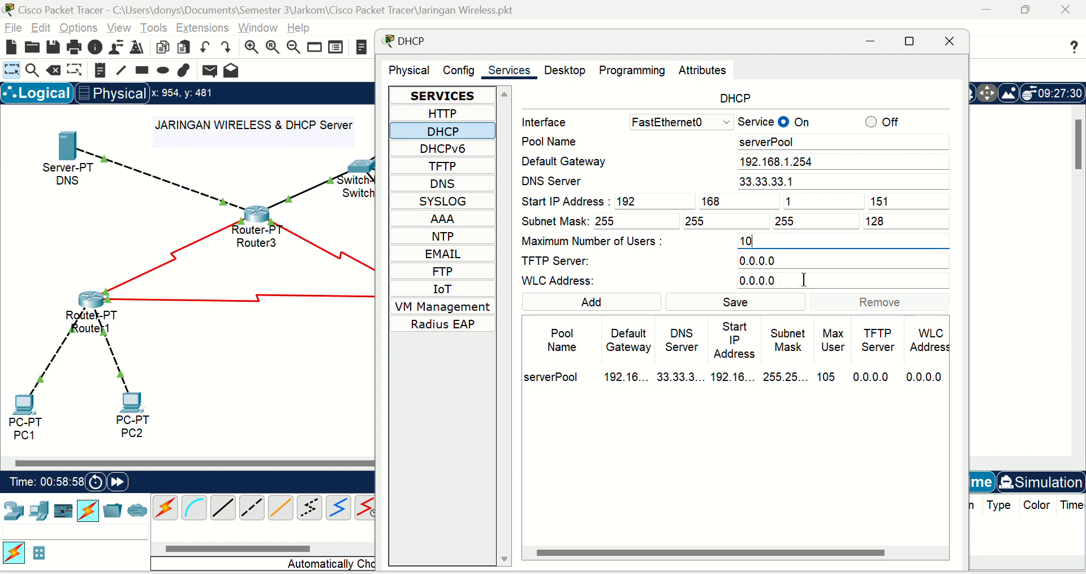
left_click(751, 302)
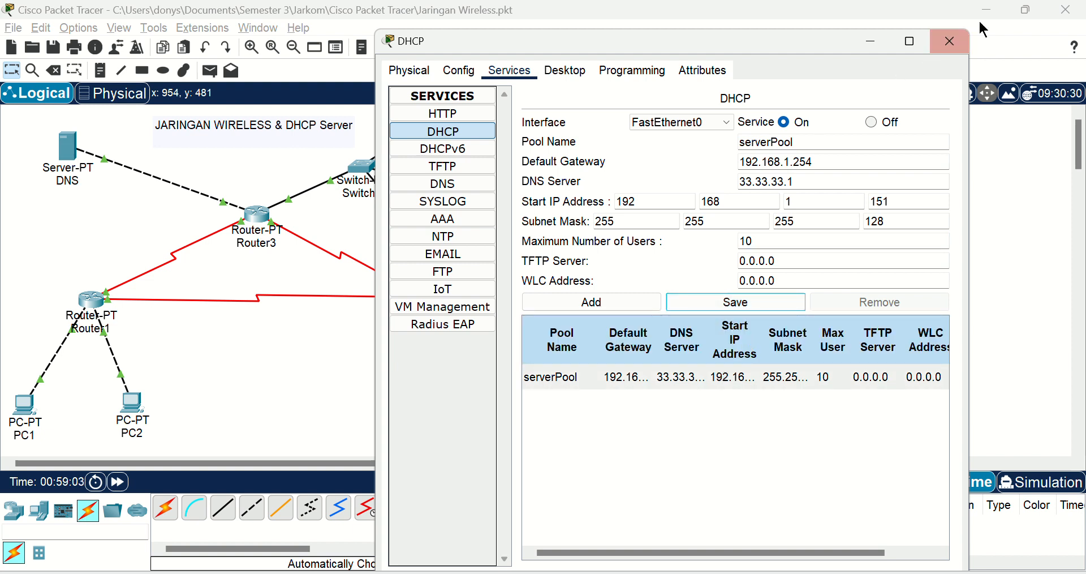
left_click(956, 39)
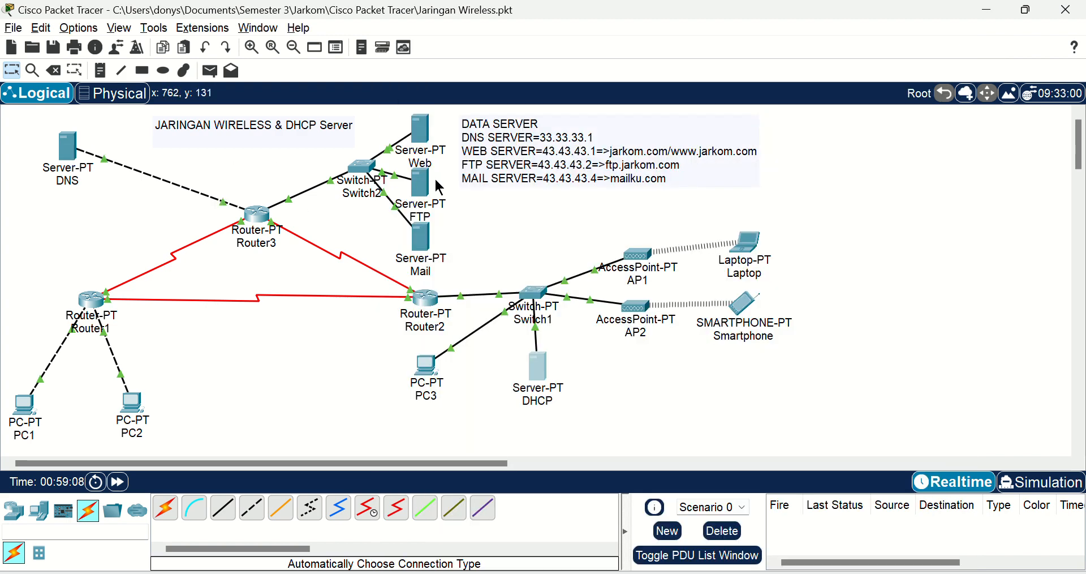
Step: Examine the Laptop's gateway settings and take a closer look at its installed wireless module, closing the window when finished
left_click(753, 245)
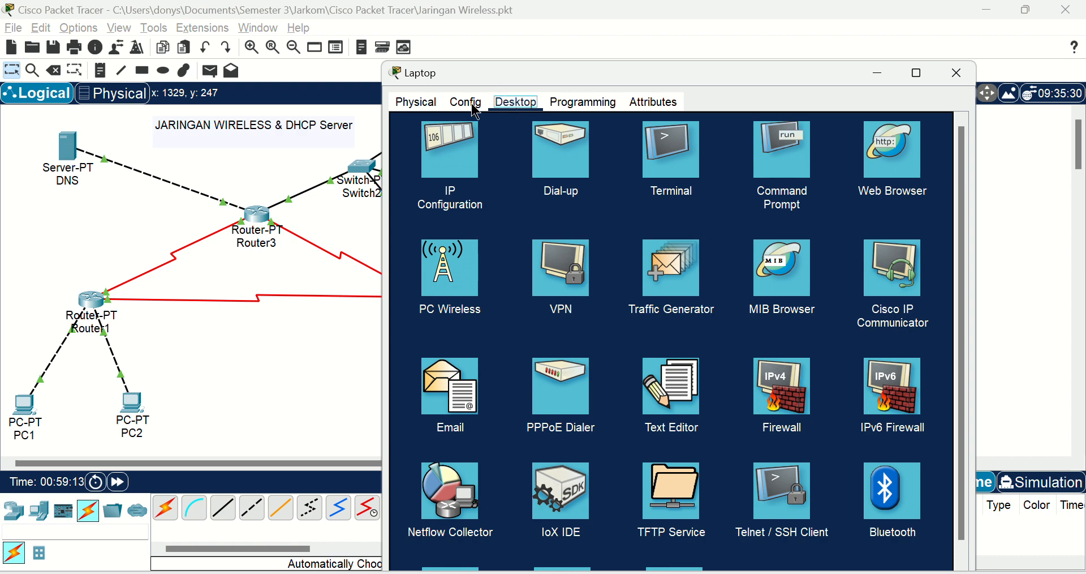
left_click(468, 105)
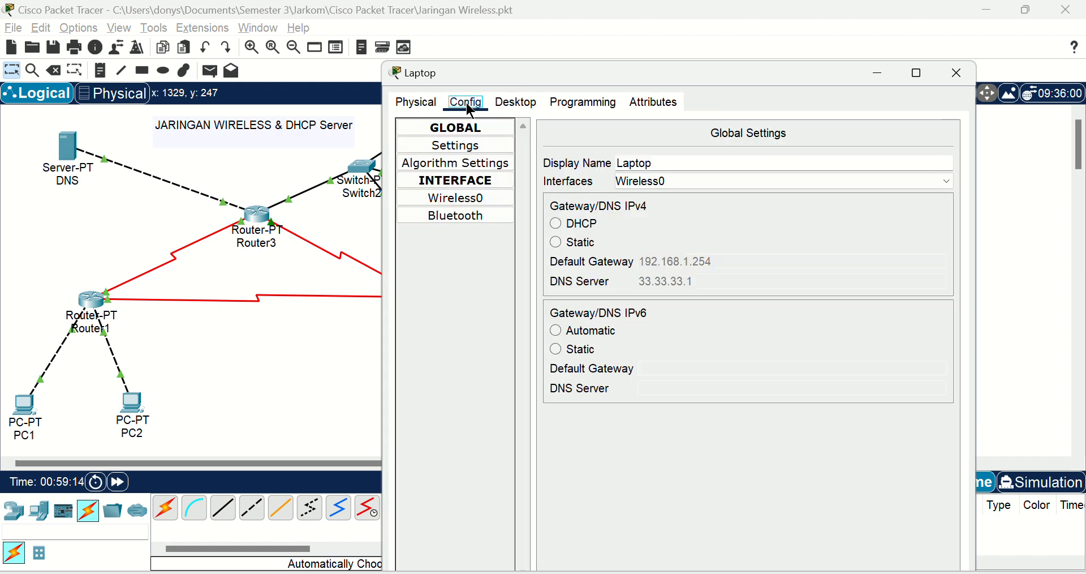
left_click(432, 106)
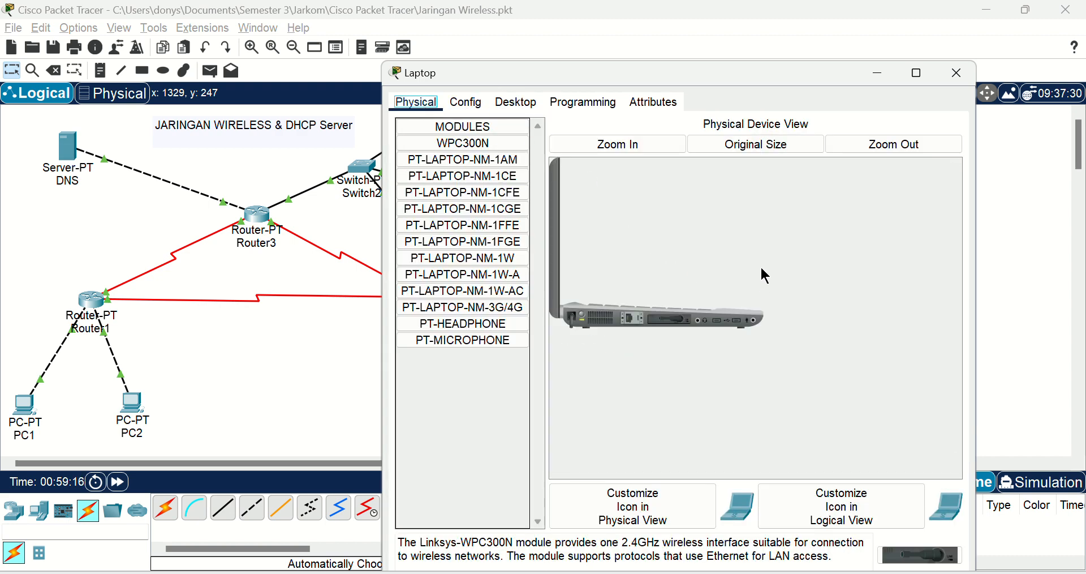
left_click(640, 144)
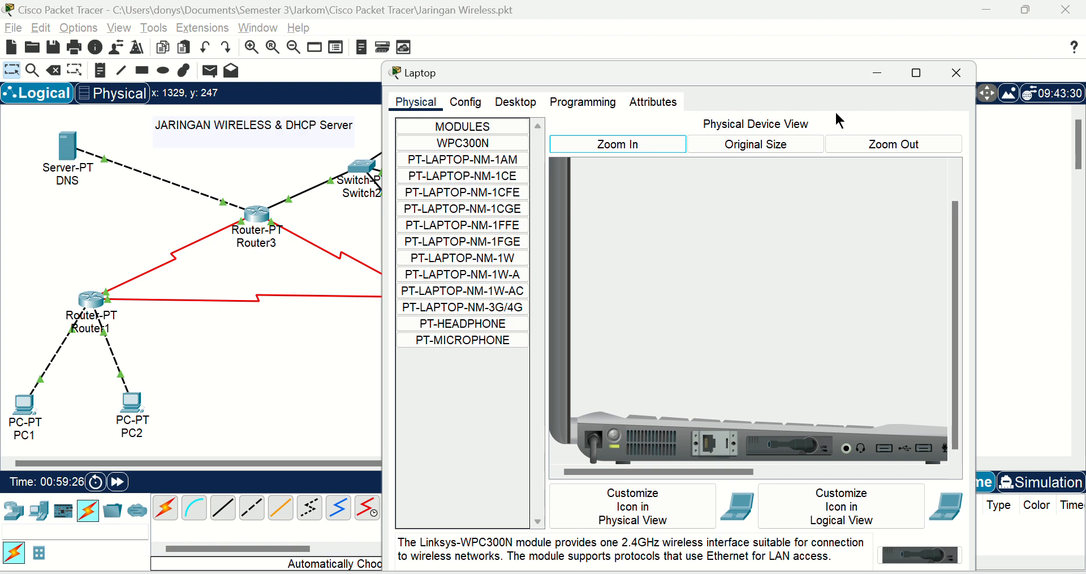
left_click(957, 73)
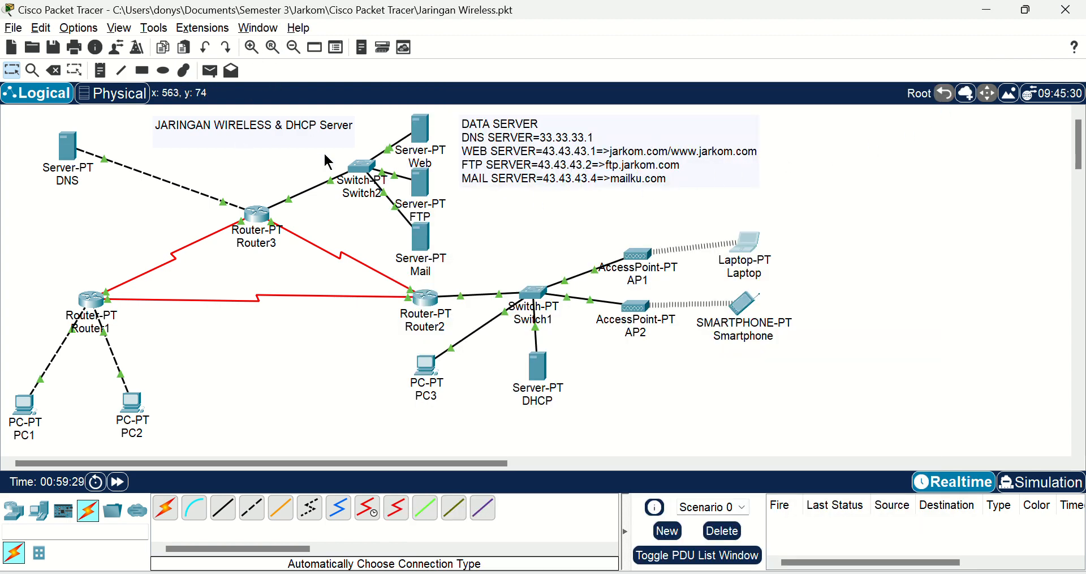
Step: Inspect the Laptop's Wireless0 settings, change the encryption type to TKIP and close the window
mouse_move(372, 192)
left_click(741, 240)
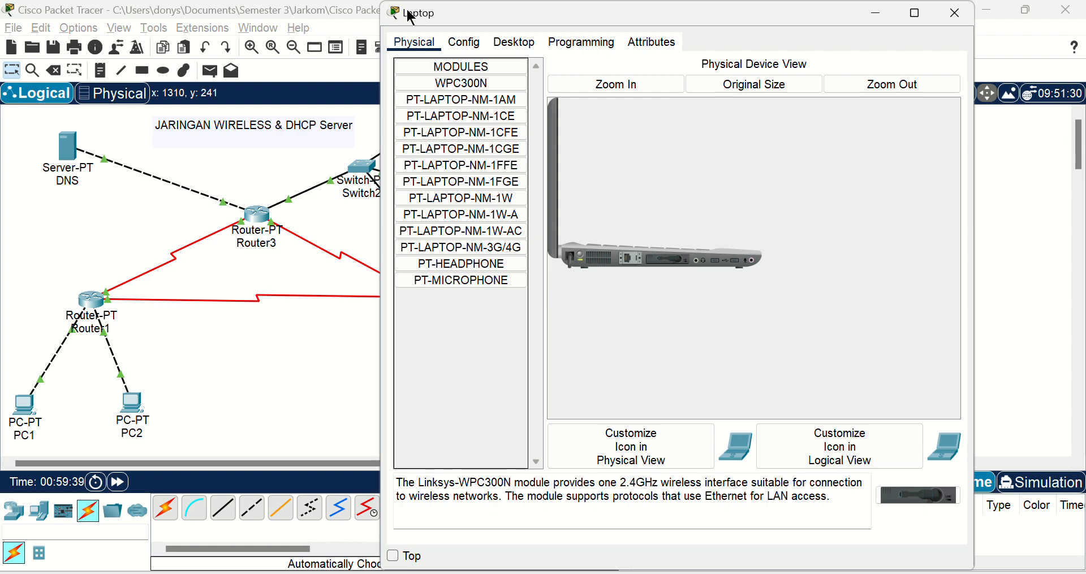
left_click_drag(410, 14, 414, 46)
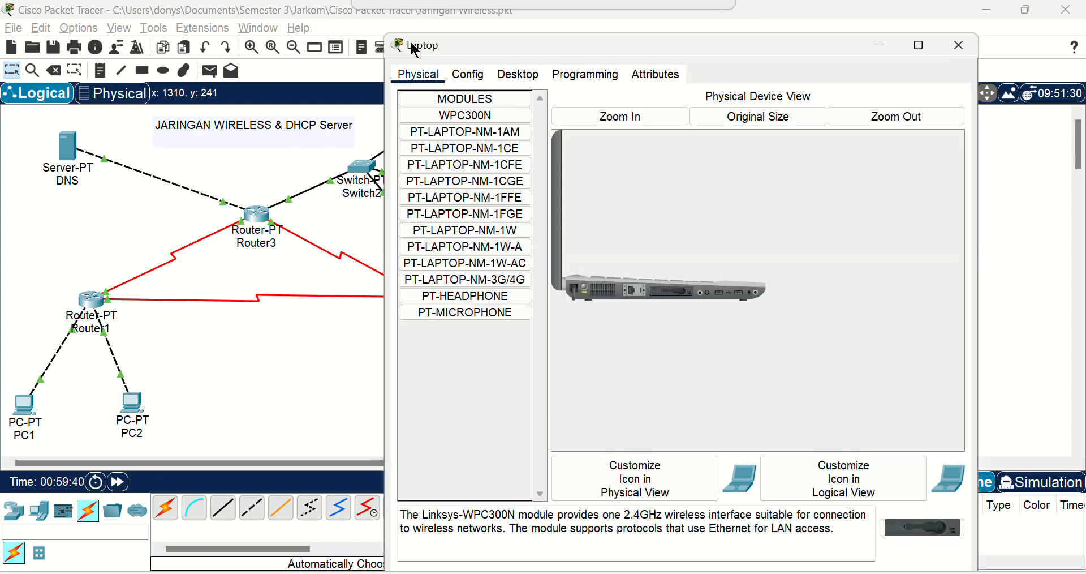
left_click(494, 83)
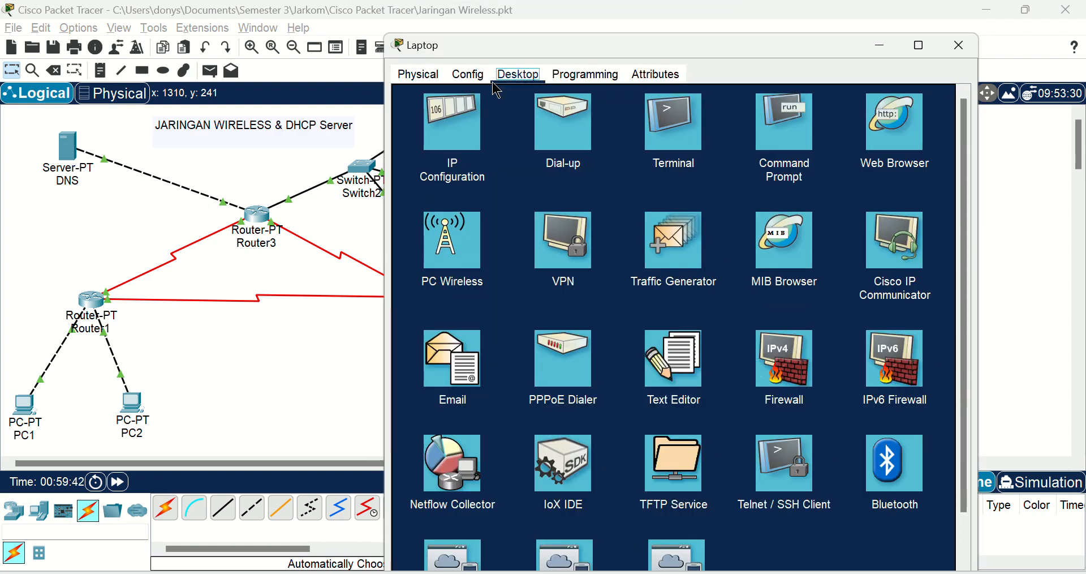
left_click(478, 78)
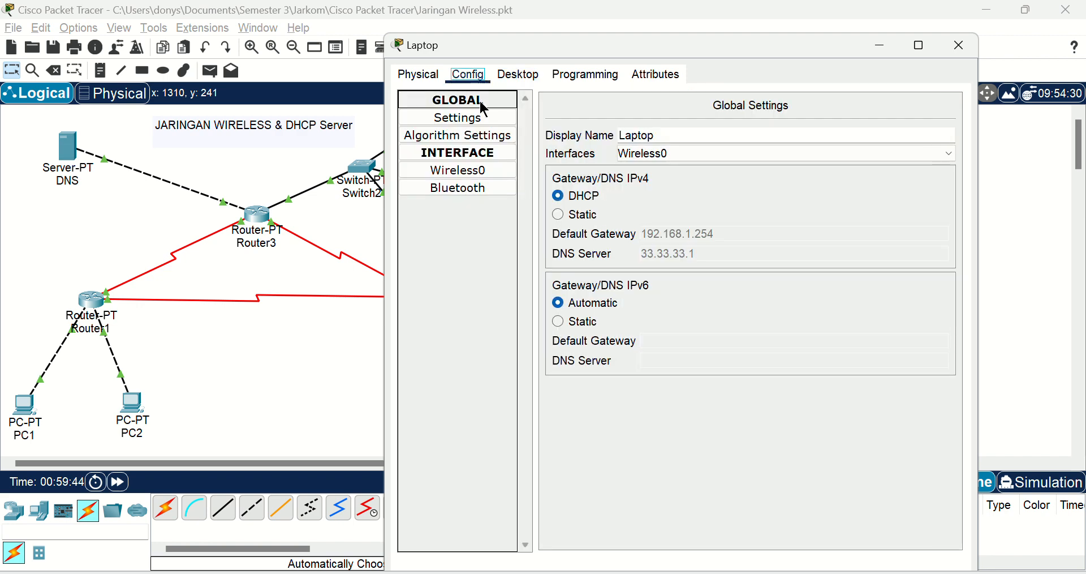
left_click(491, 170)
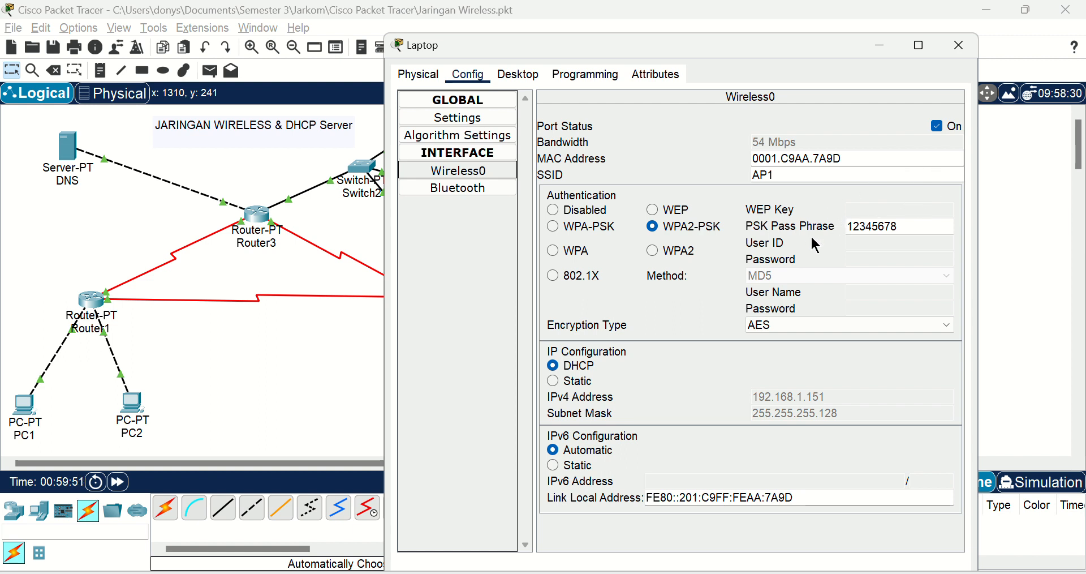
scroll(752, 323, "down", 1)
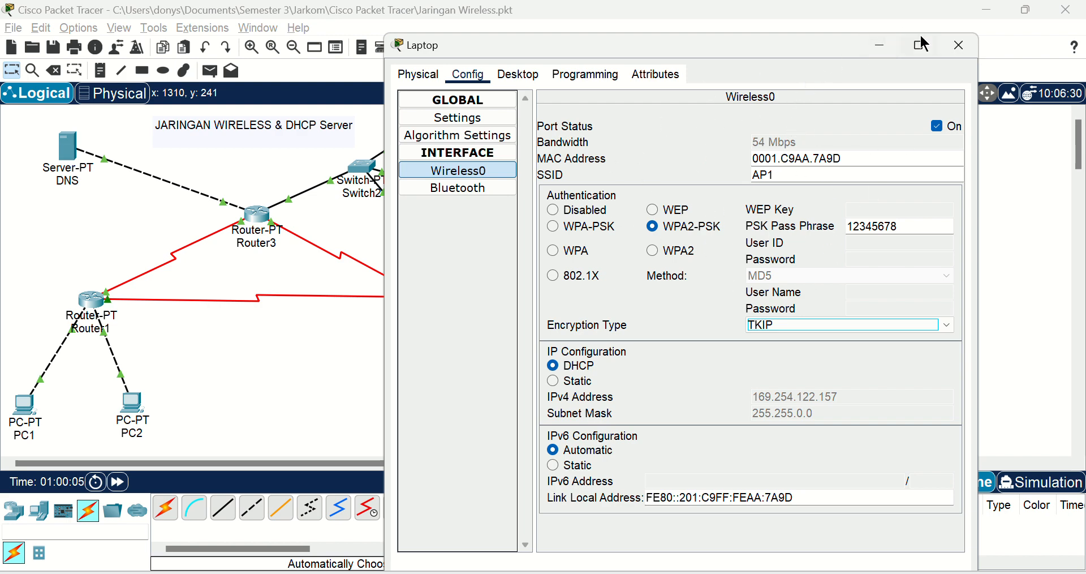
left_click(959, 46)
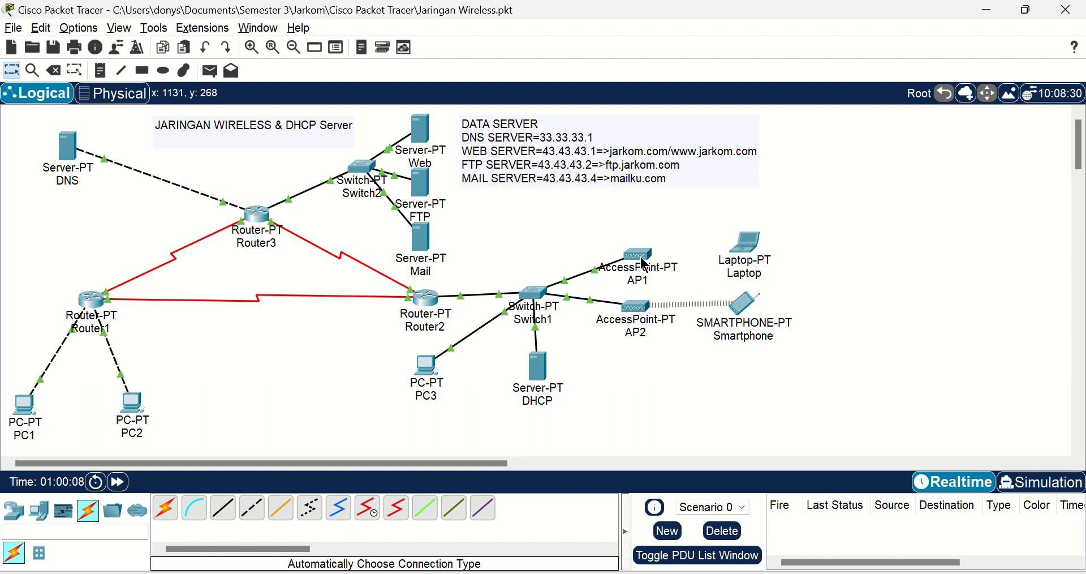
Step: Recheck the Laptop's Wireless0 authentication, encryption and IP settings and close its window
left_click(761, 258)
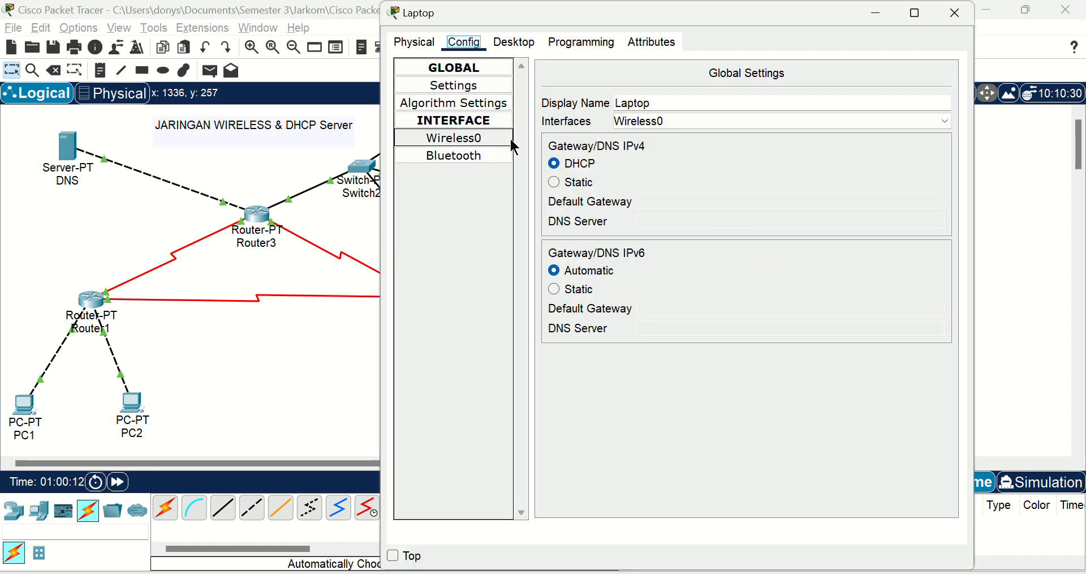
left_click(507, 138)
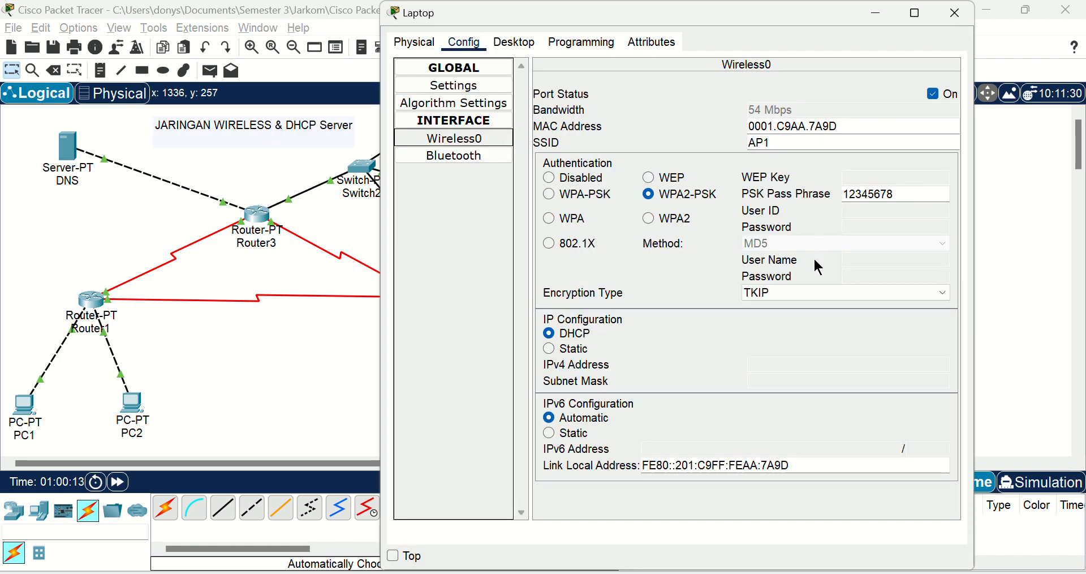
left_click(955, 13)
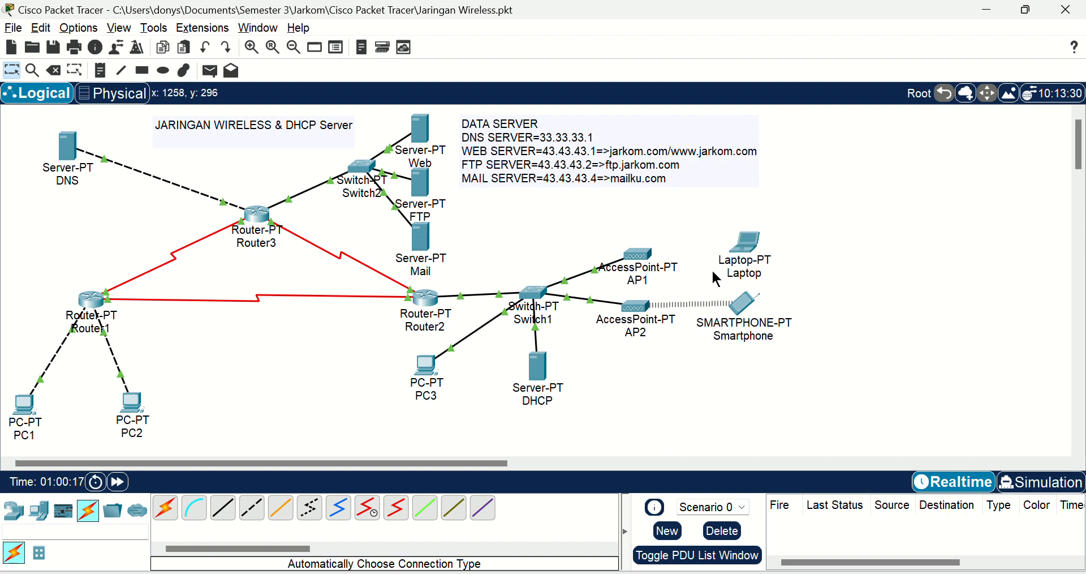
mouse_move(751, 258)
left_mouse_down()
mouse_move(689, 258)
mouse_move(758, 250)
left_mouse_up()
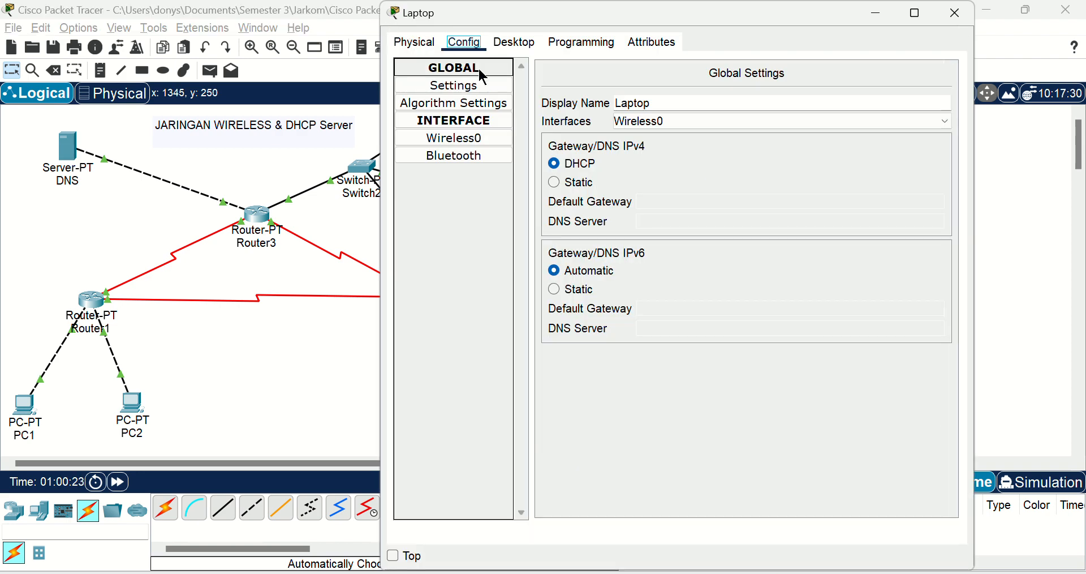
left_click_drag(420, 16, 416, 58)
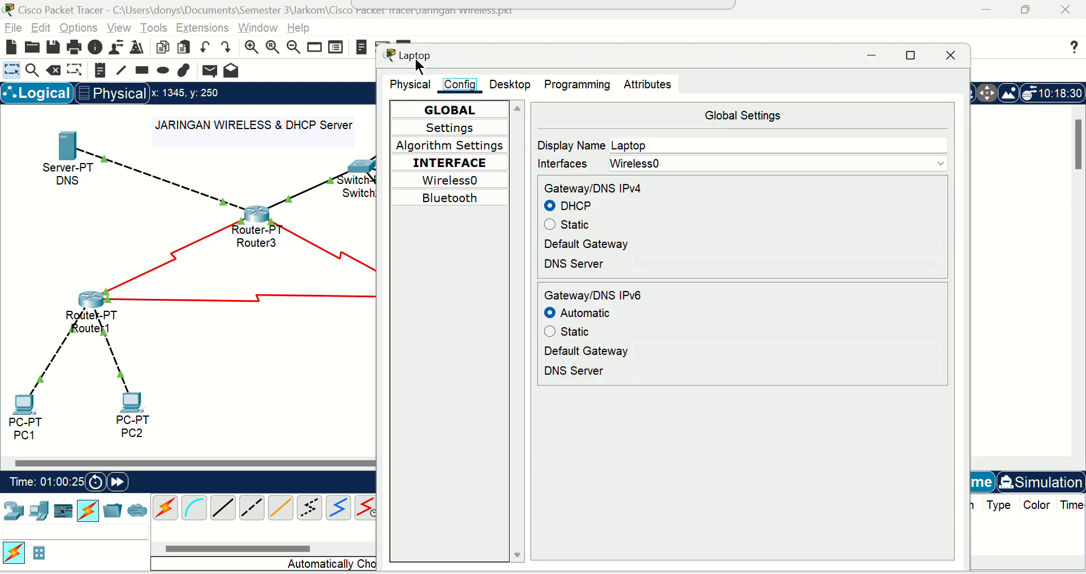
left_click(512, 83)
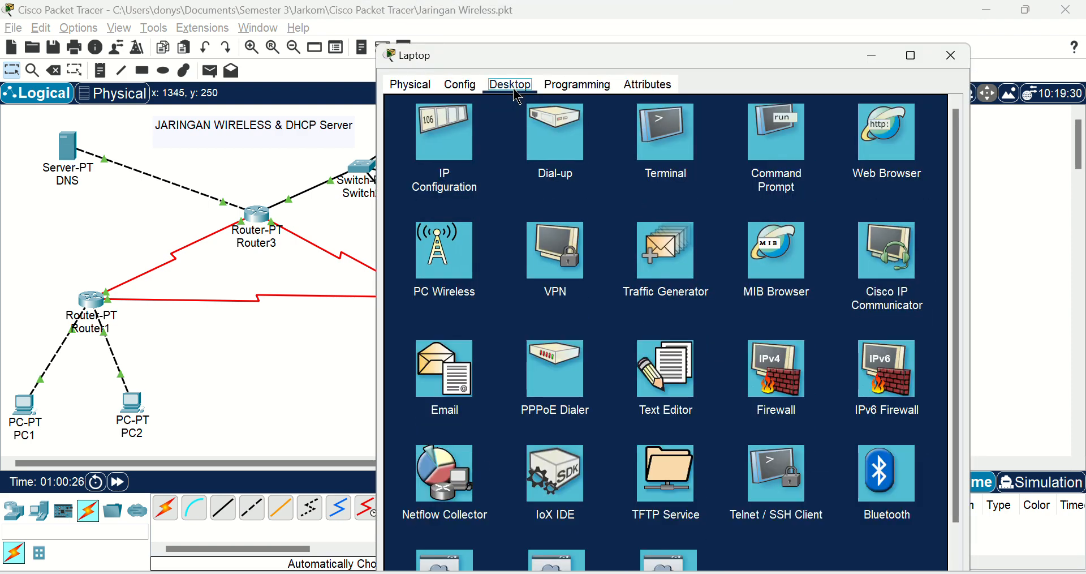
left_click(463, 86)
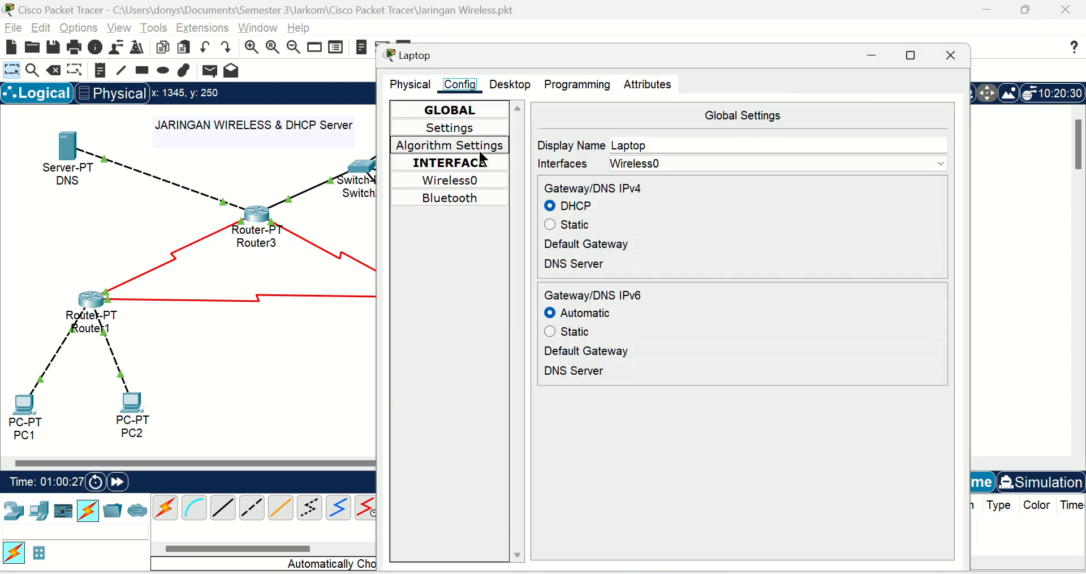
left_click(486, 179)
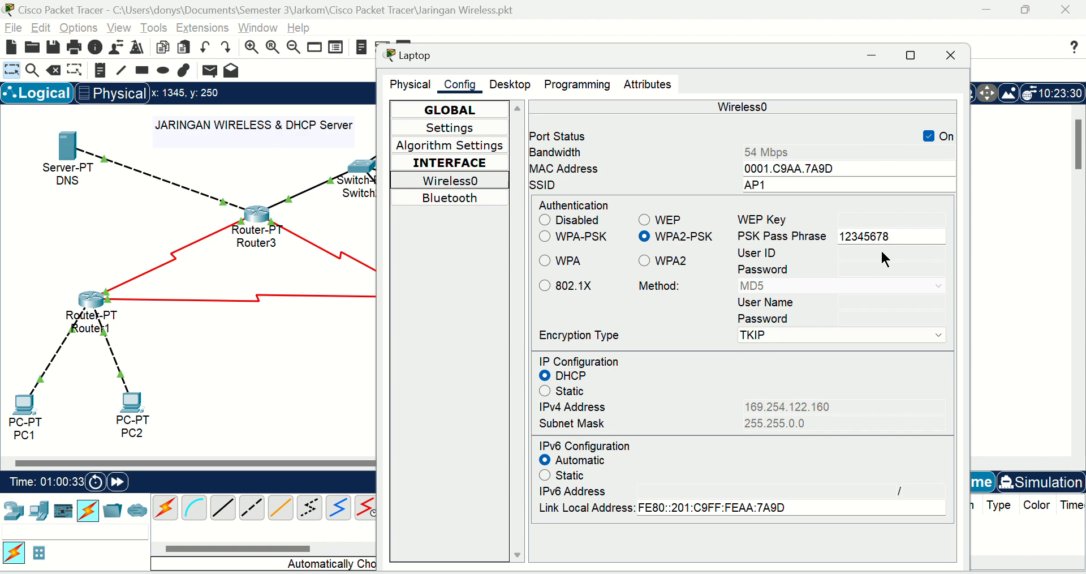
left_click(949, 56)
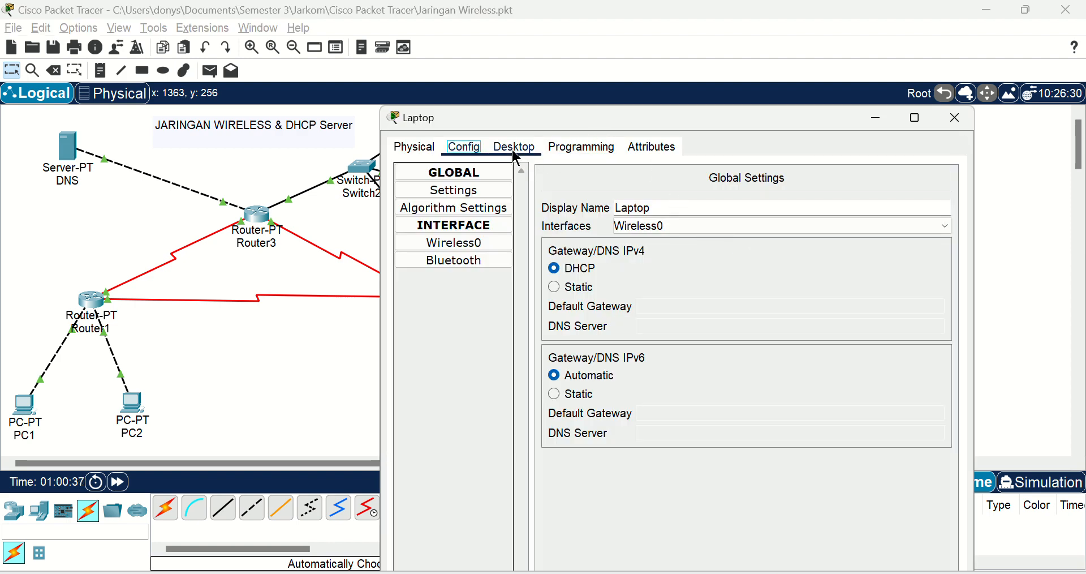
Step: Switch the Laptop's Wireless0 IP configuration to static and back to DHCP twice to request a new address
left_click(515, 149)
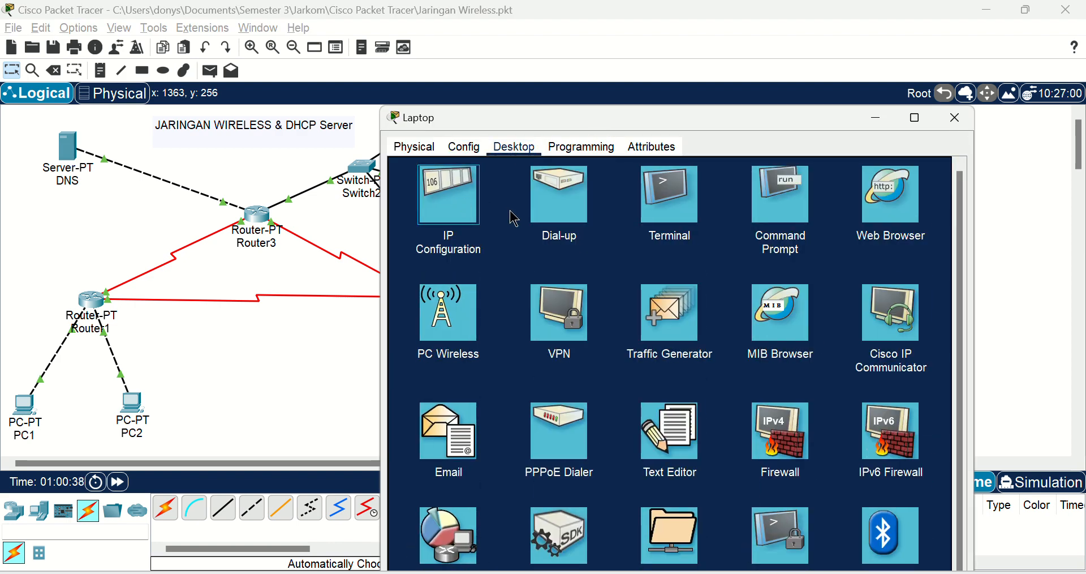
left_click(466, 211)
left_click(592, 223)
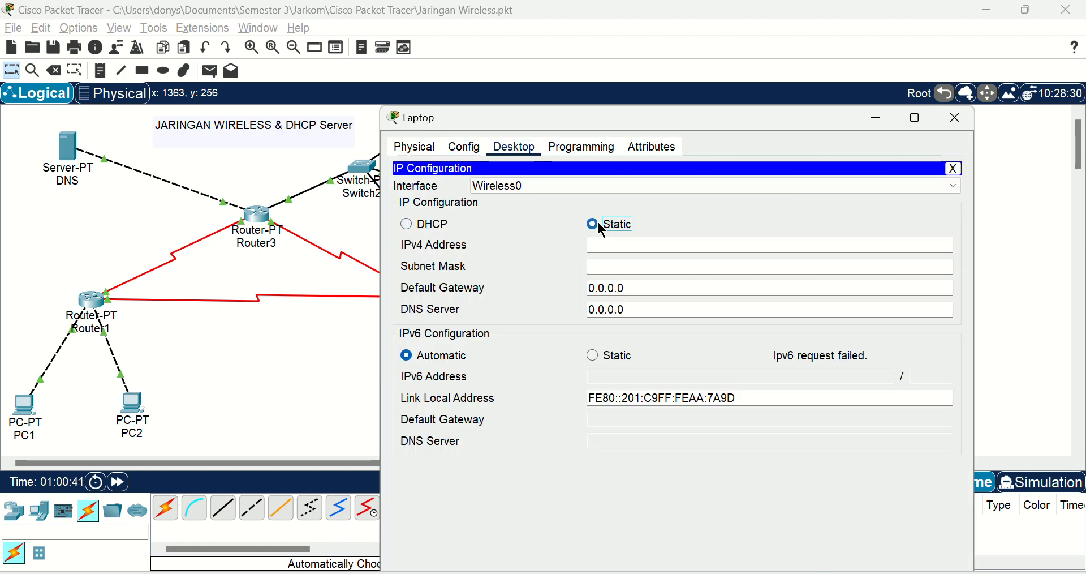
left_click(443, 225)
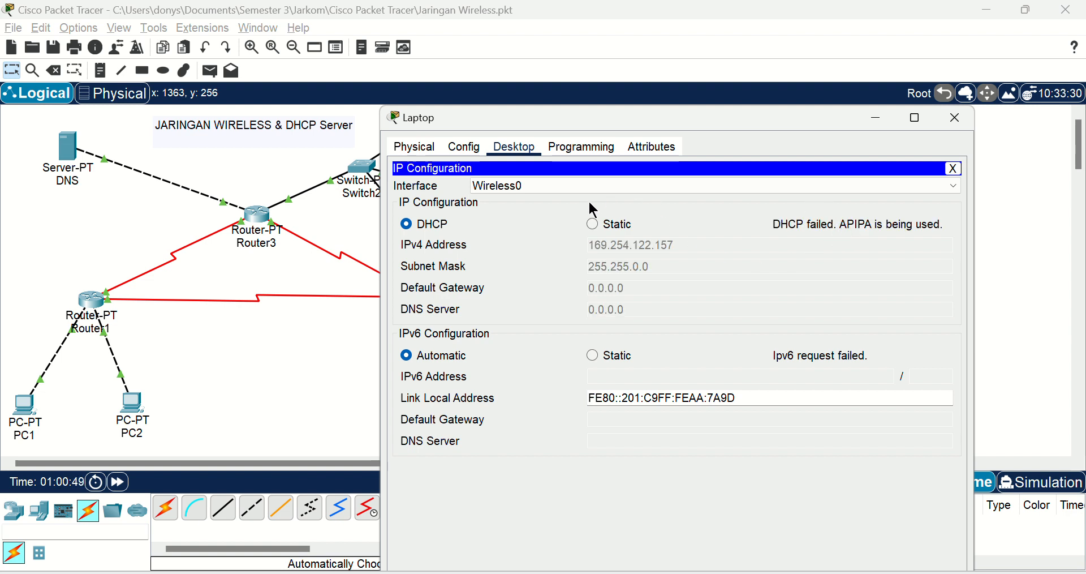
left_click(604, 223)
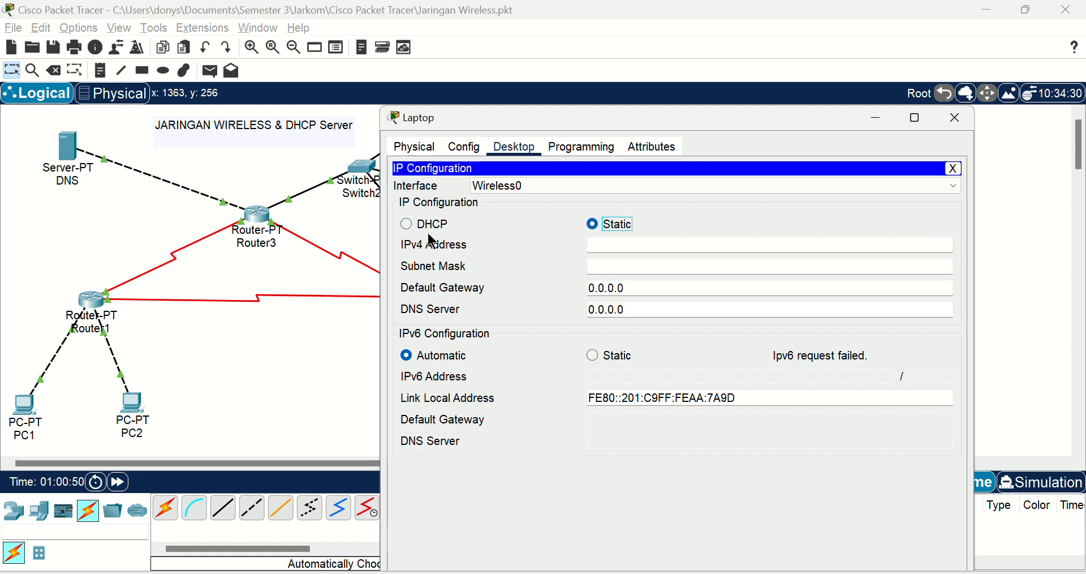
left_click(433, 227)
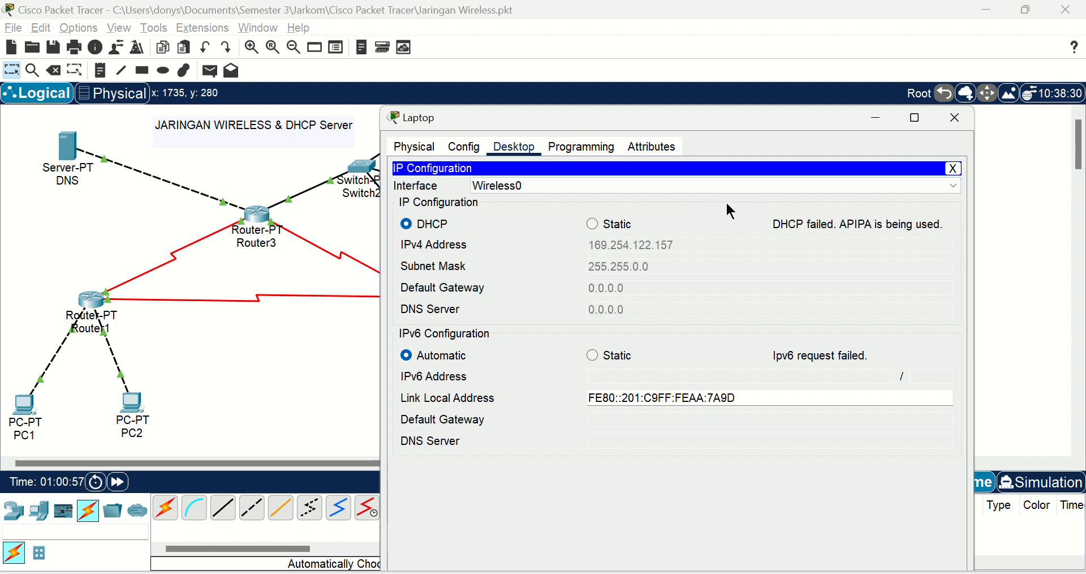
Step: Turn the Laptop's Wireless0 port off and back on, and close the window
left_click(463, 146)
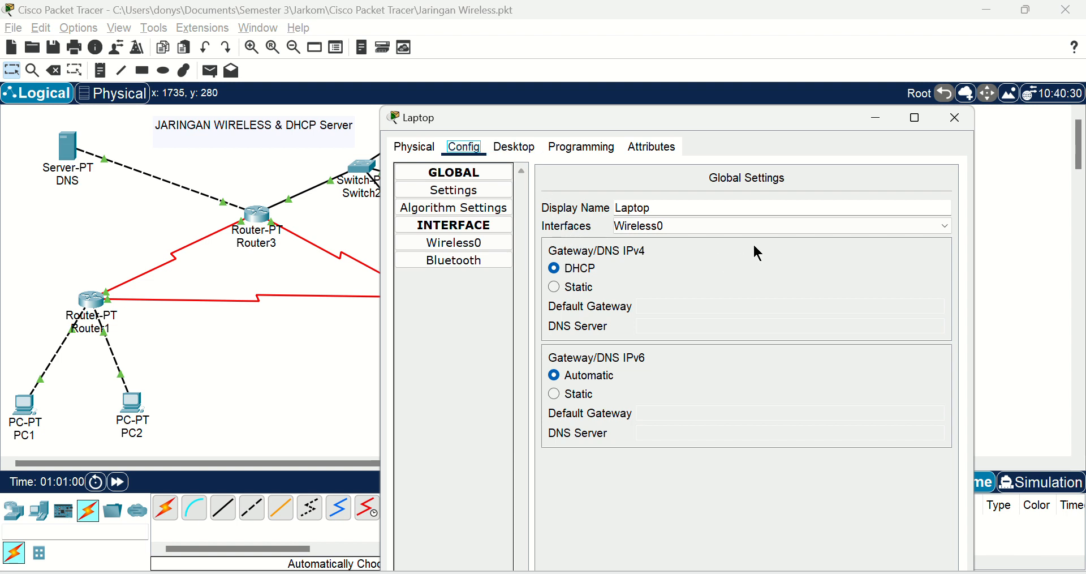
left_click(769, 237)
left_click(766, 236)
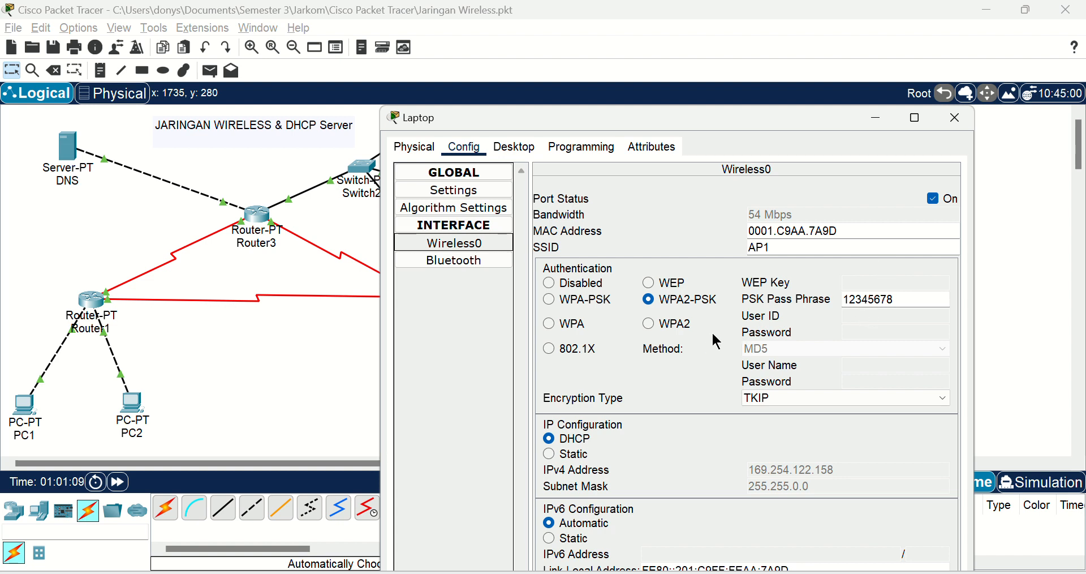
left_click(932, 198)
left_click(933, 198)
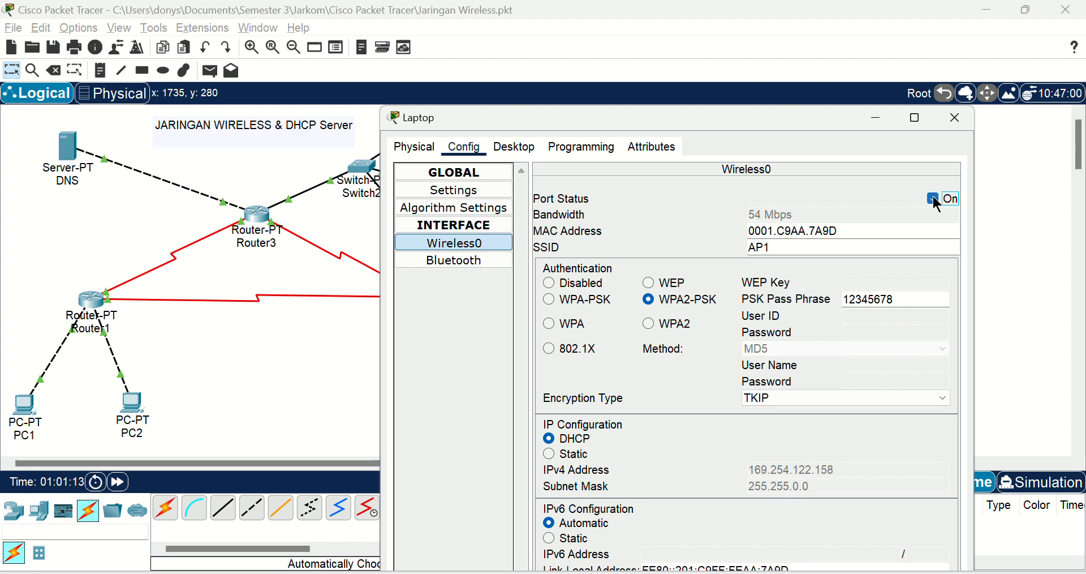
left_click(953, 120)
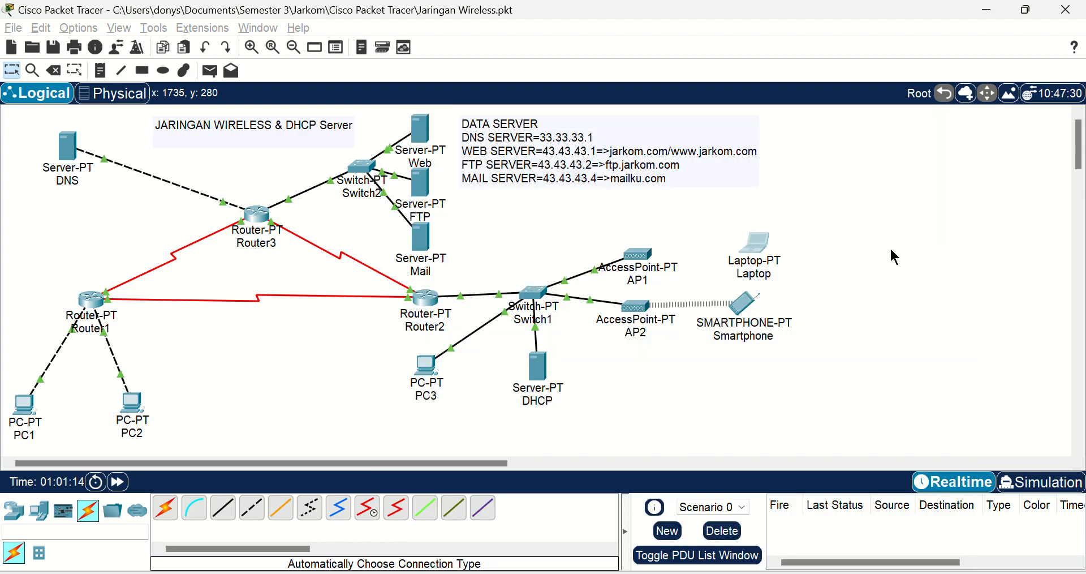
Step: Inspect AP1's Port 1 wireless security settings, reselect AES as the encryption type and close the window
left_click(635, 260)
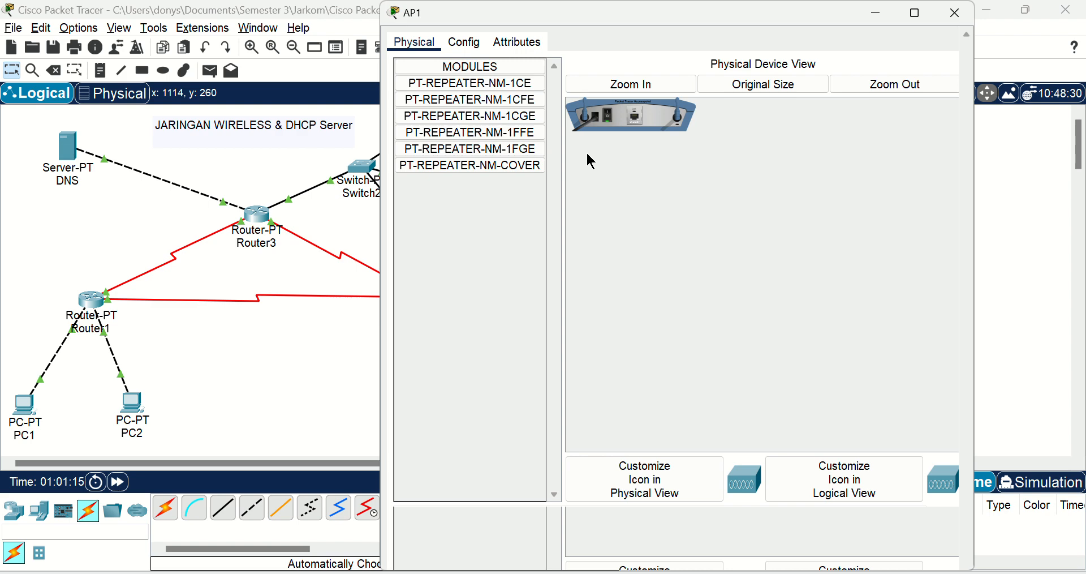
left_click_drag(407, 20, 419, 56)
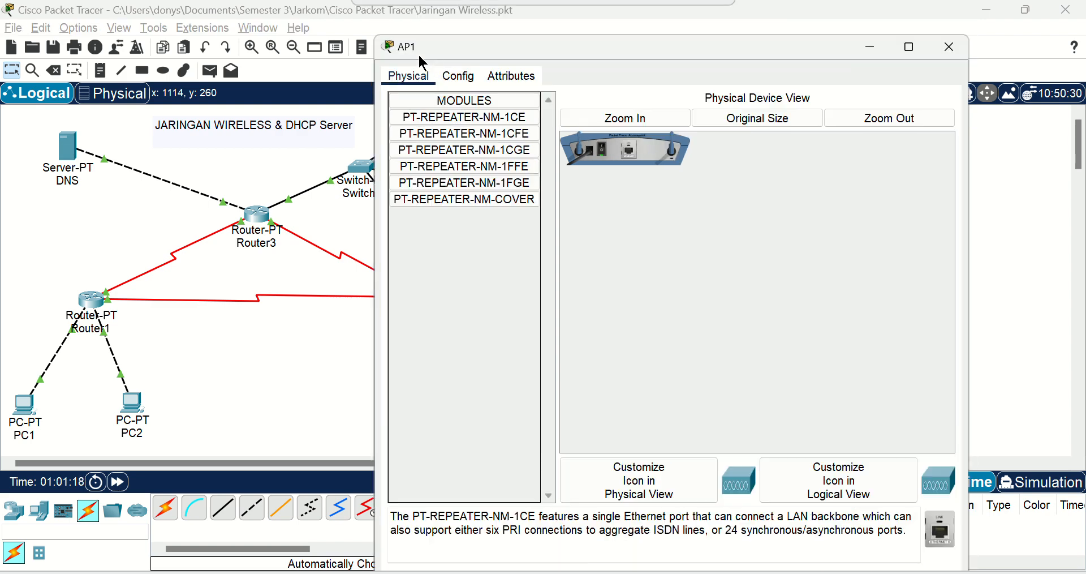
left_click(462, 77)
left_click(457, 170)
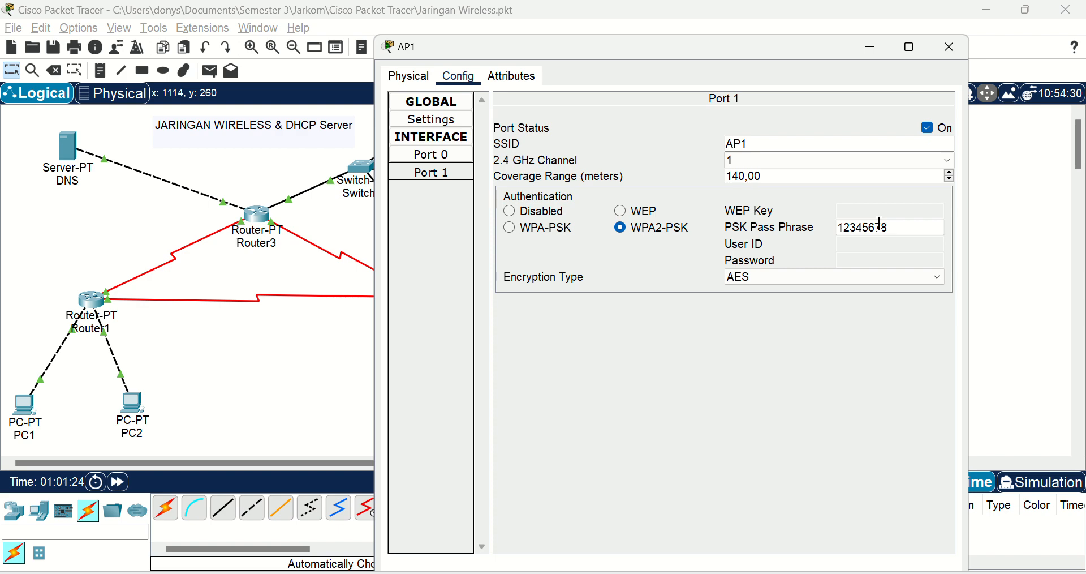
left_click(849, 275)
left_click(846, 277)
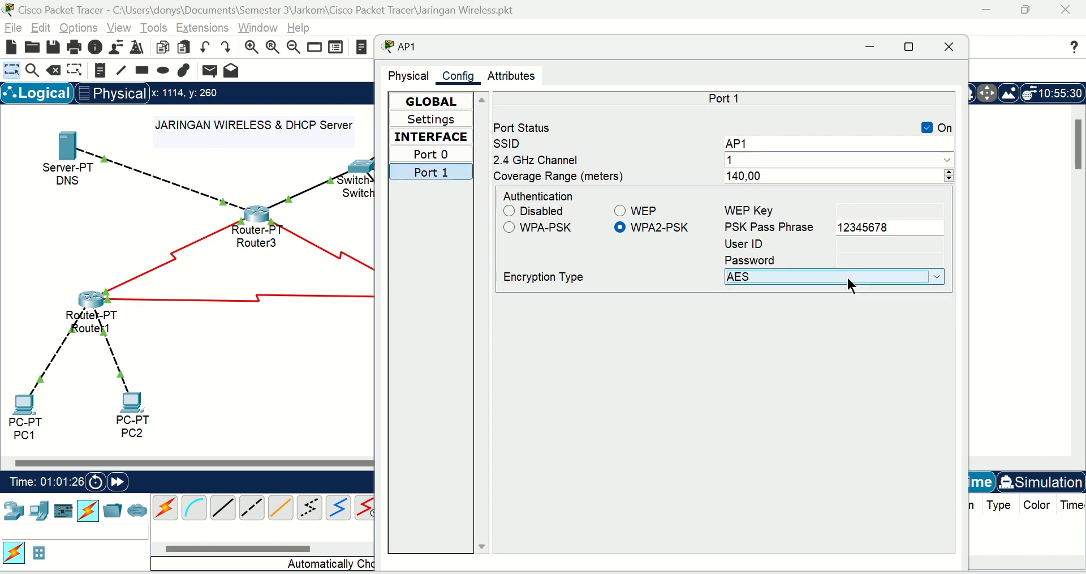
left_click(950, 47)
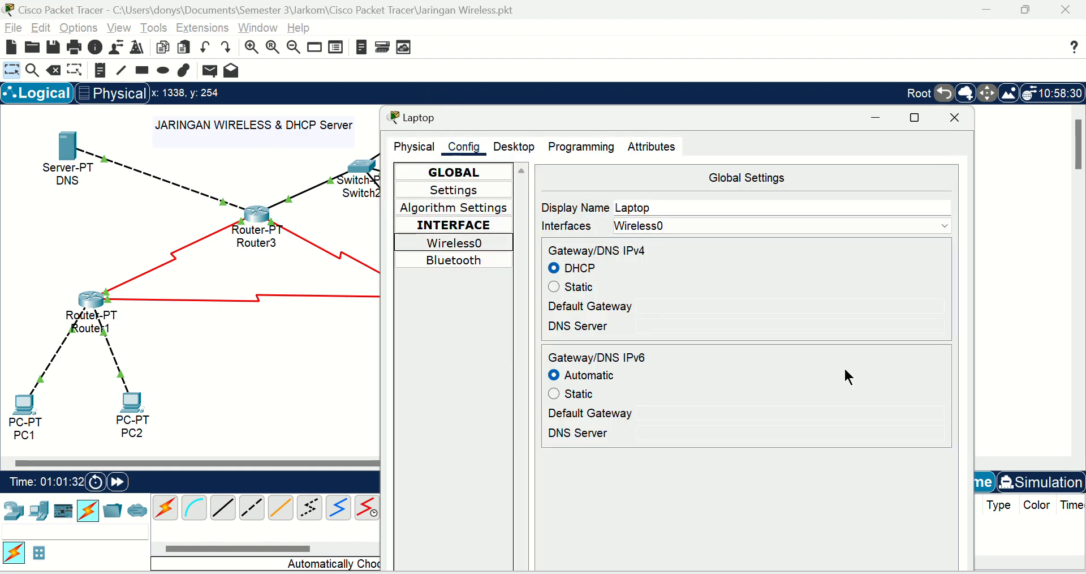
Step: Set the Laptop's Wireless0 encryption type to AES and check its gateway and DNS settings, closing the window when finished
left_click(502, 237)
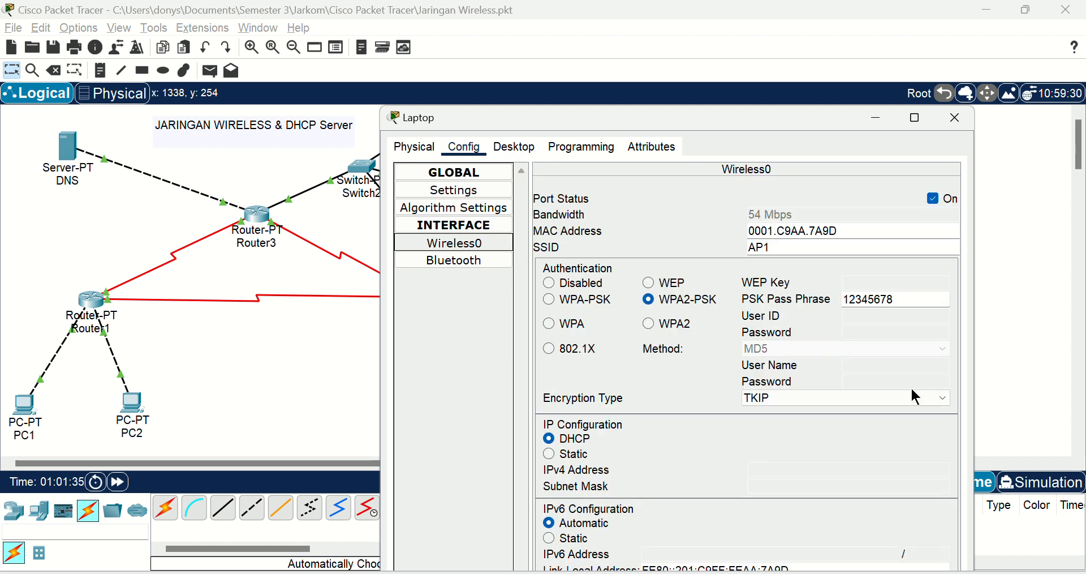
left_click(869, 399)
left_click(868, 411)
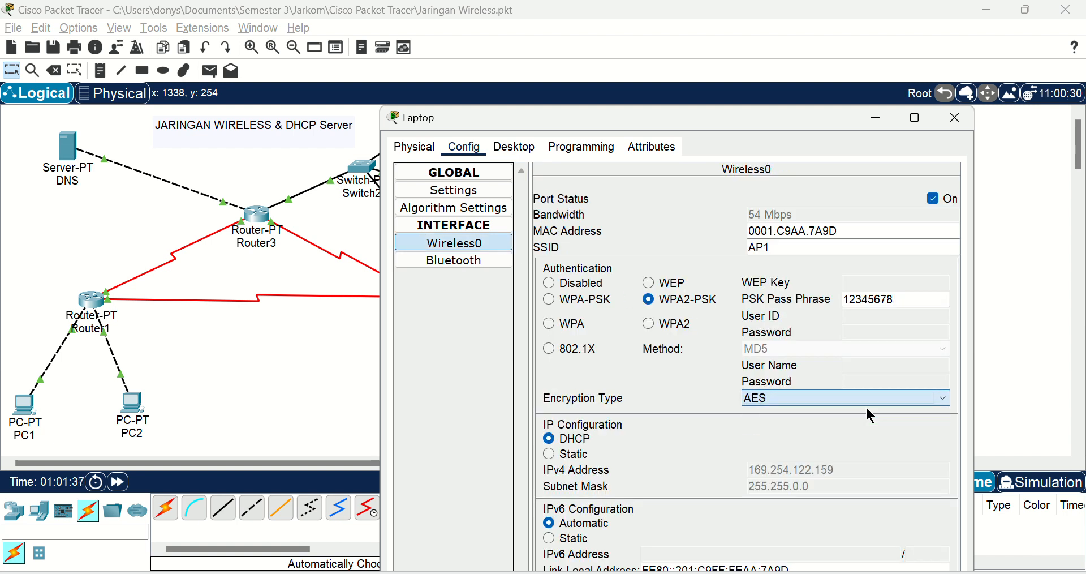
left_click(955, 120)
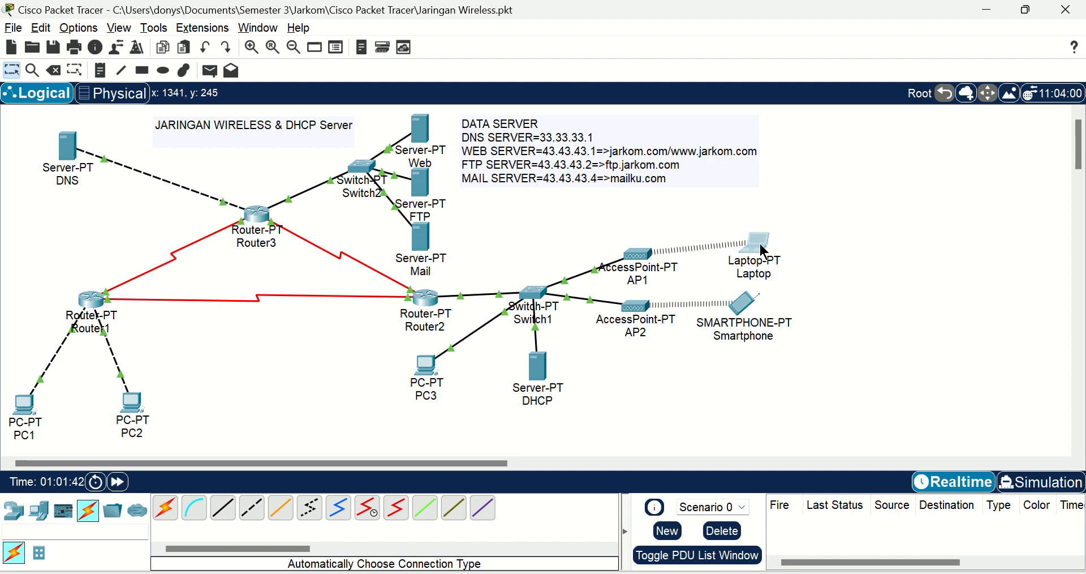
left_click(745, 242)
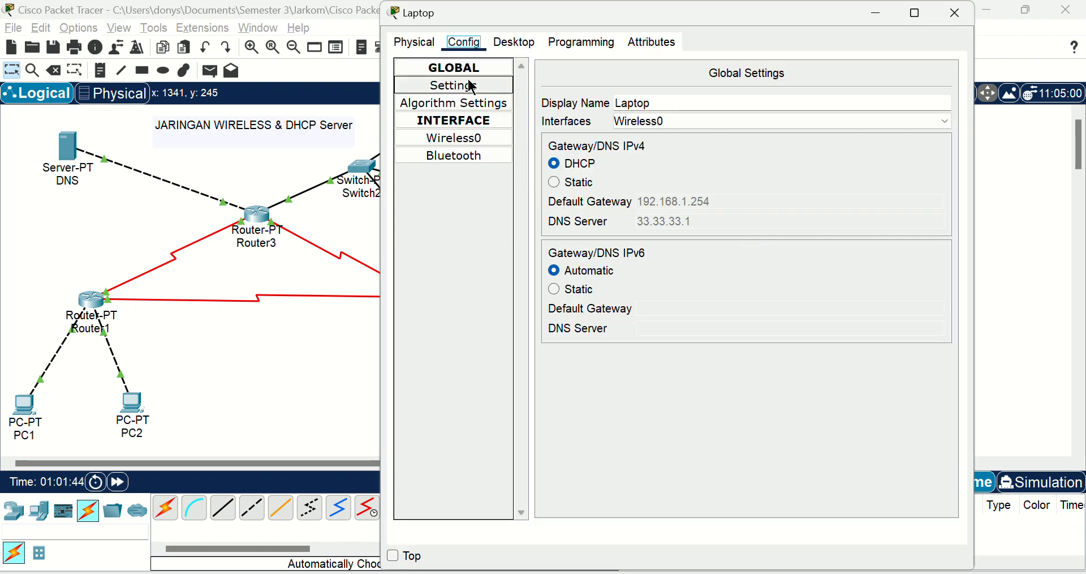
left_click(953, 14)
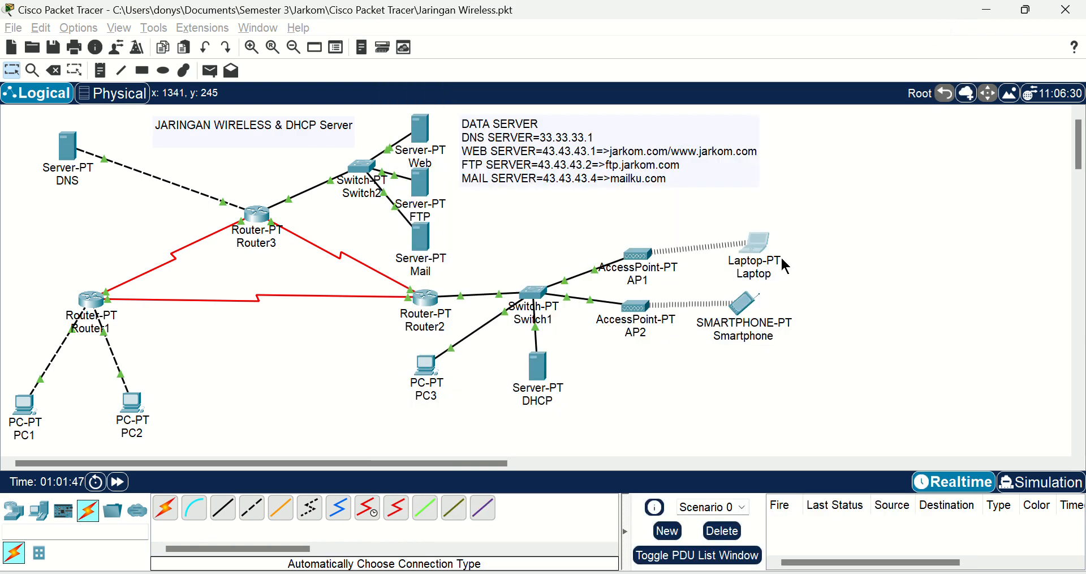
Step: Review AP1's Port 0 settings and its Port 1 SSID, authentication and encryption settings, closing the window when finished
left_click(643, 268)
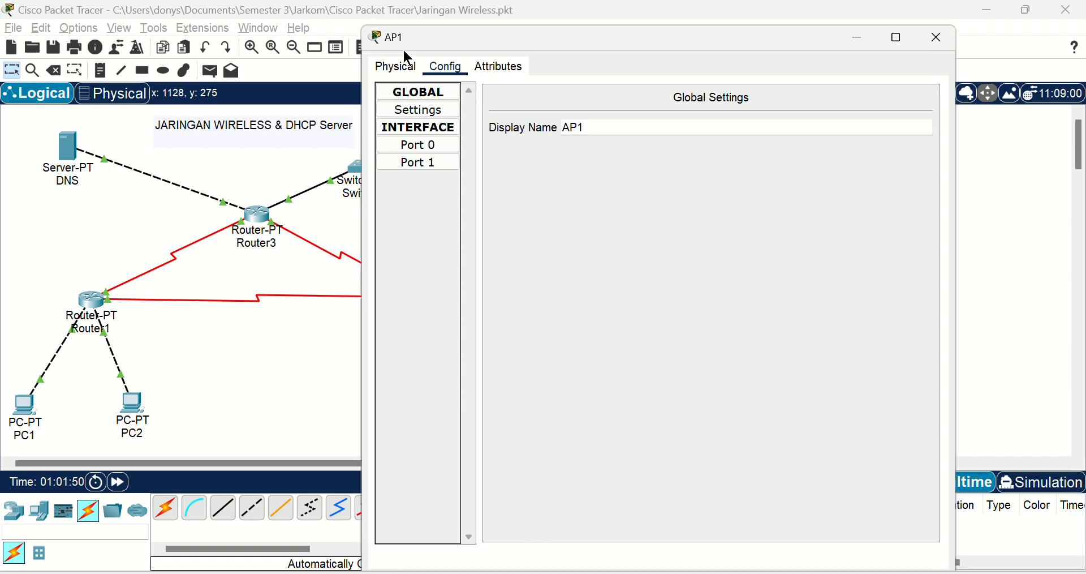
left_click(451, 153)
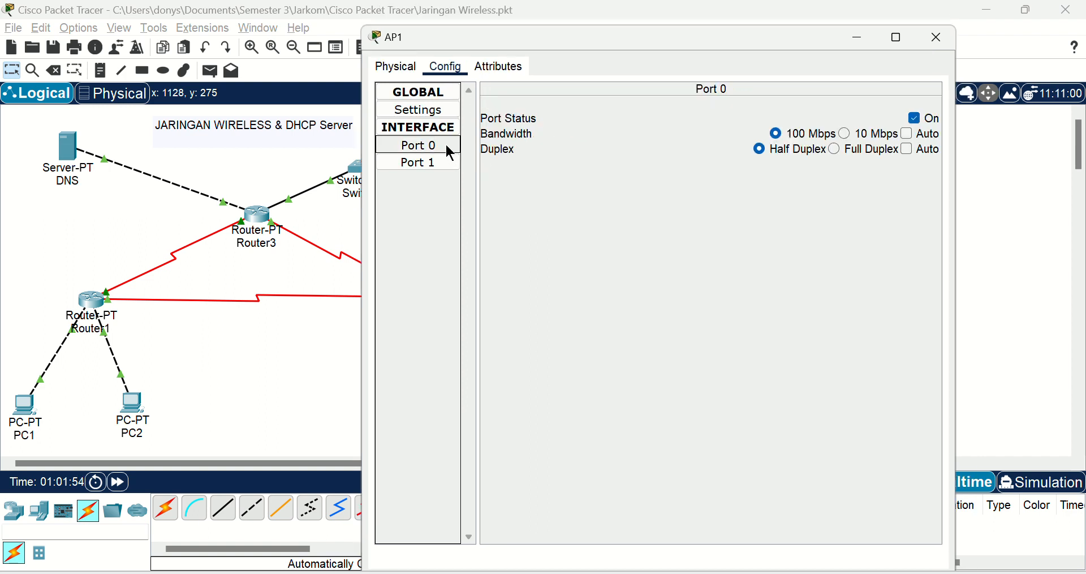
left_click(432, 164)
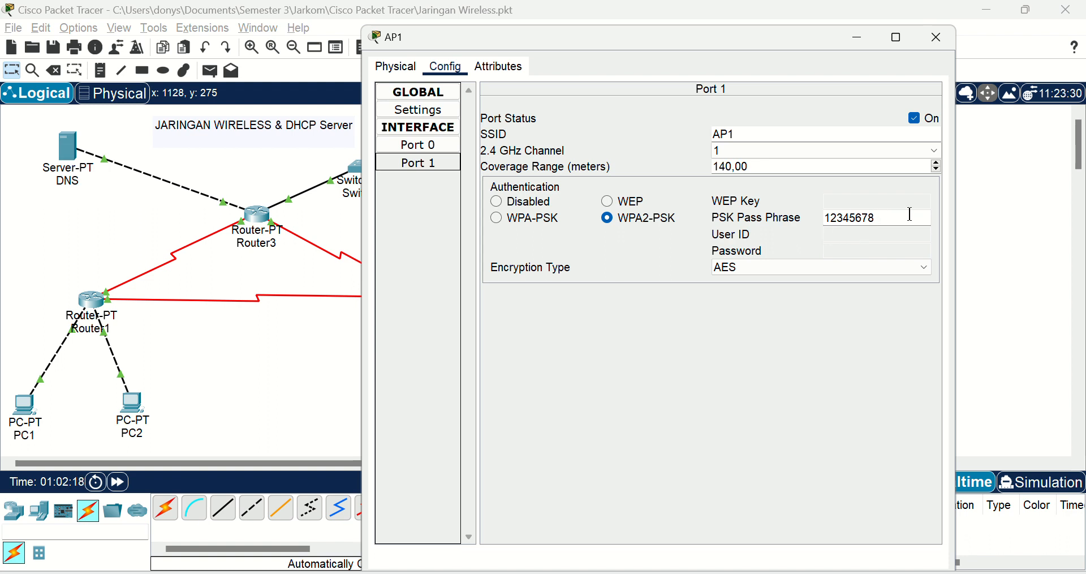
left_click(949, 38)
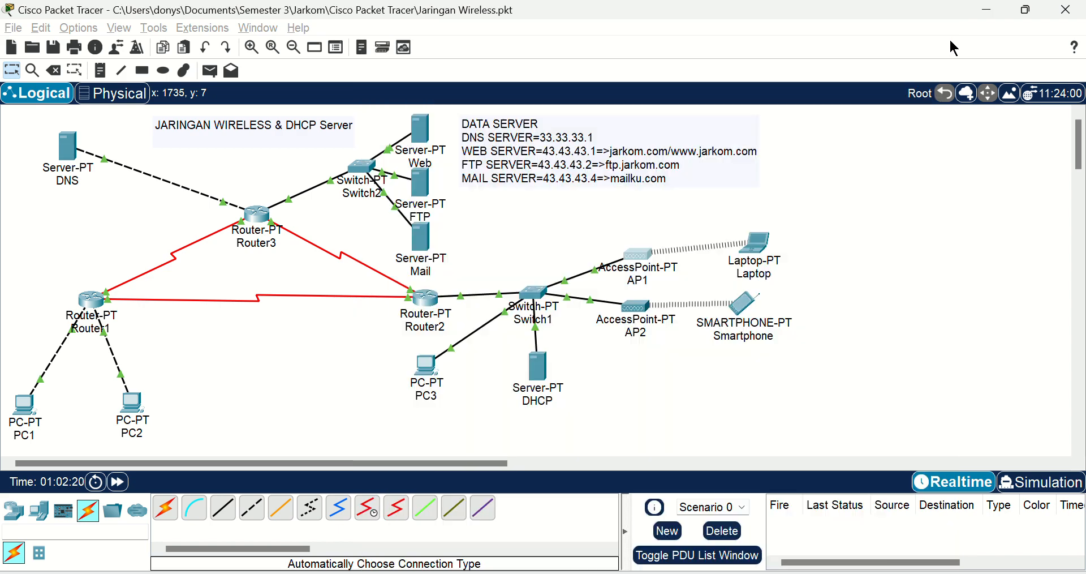
Step: Review AP2's Port 0 settings and its Port 1 SSID, channel and authentication settings, closing the window when finished
left_click(637, 308)
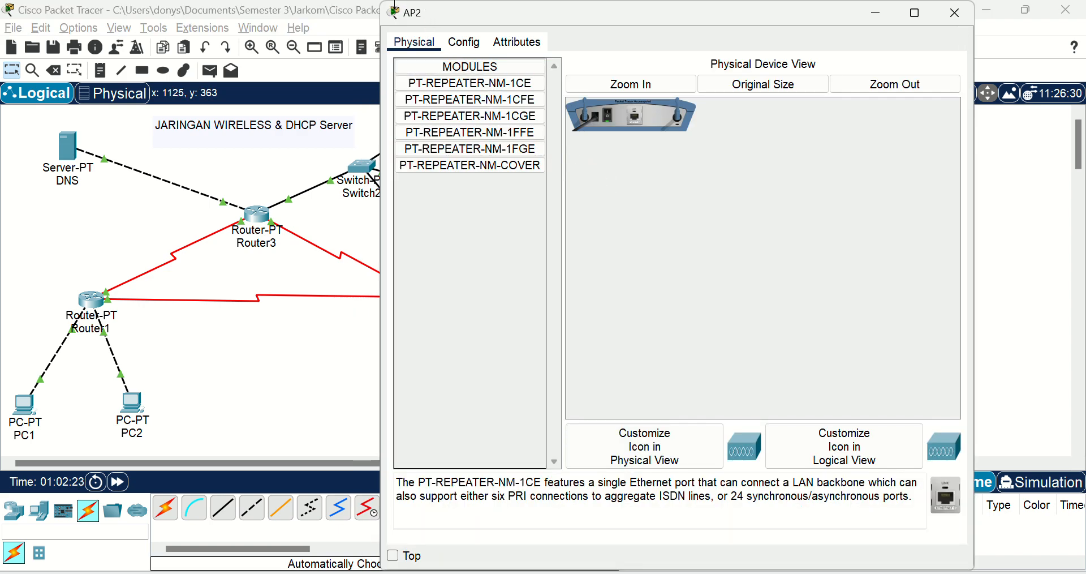
left_click(395, 8)
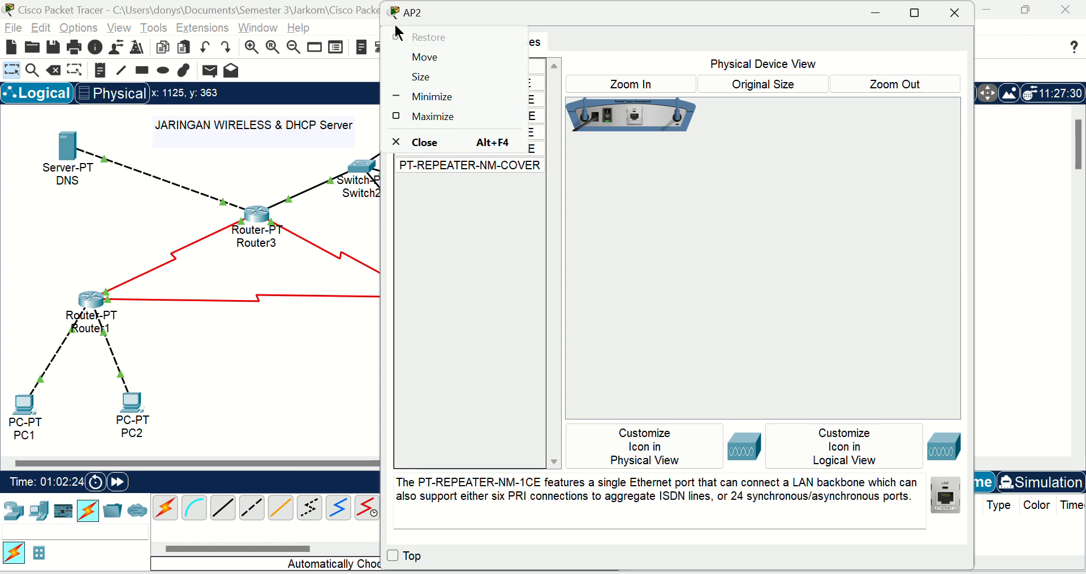
key("Escape")
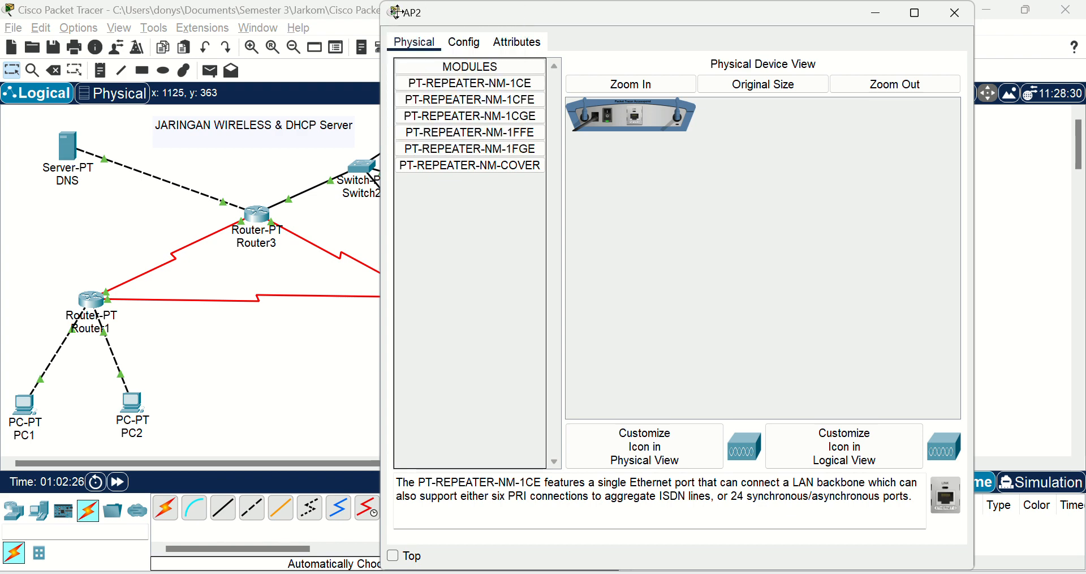
left_click_drag(397, 11, 385, 55)
left_click(451, 84)
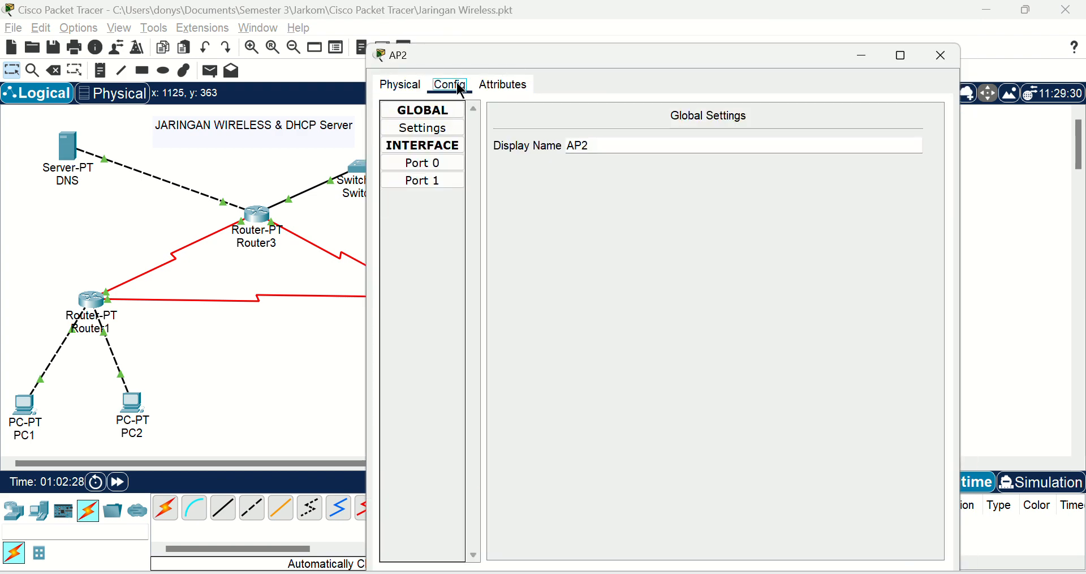
left_click(433, 165)
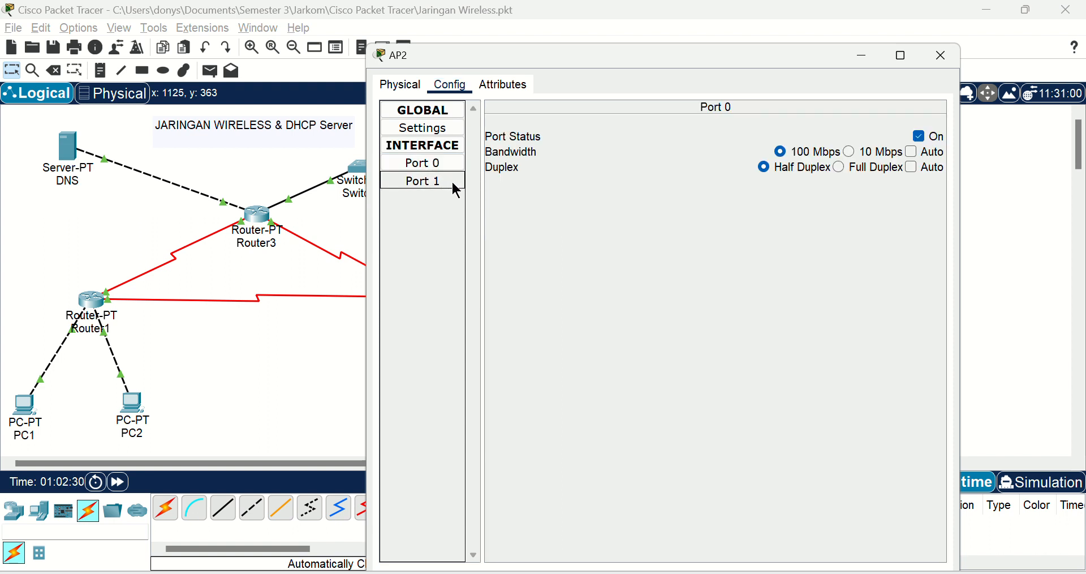
left_click(456, 190)
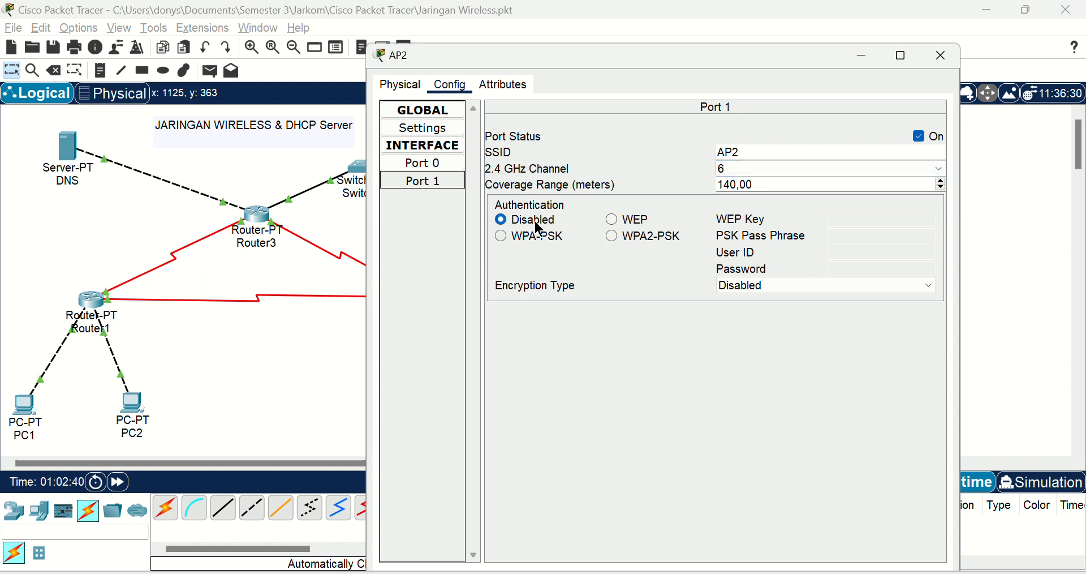
left_click(942, 55)
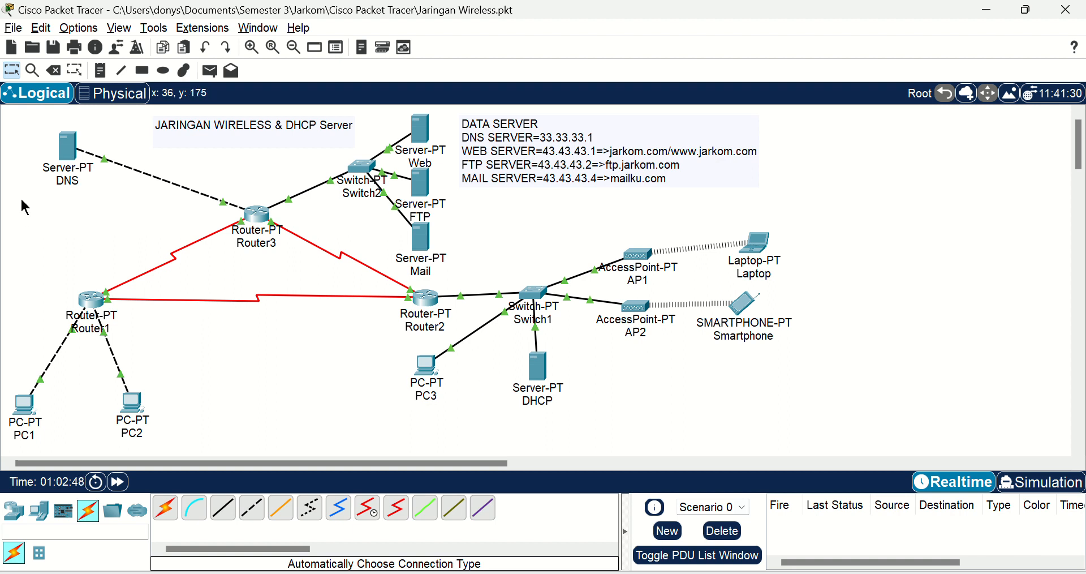
Step: Check the DNS server's resource records in its DNS service and close the window
left_click(69, 155)
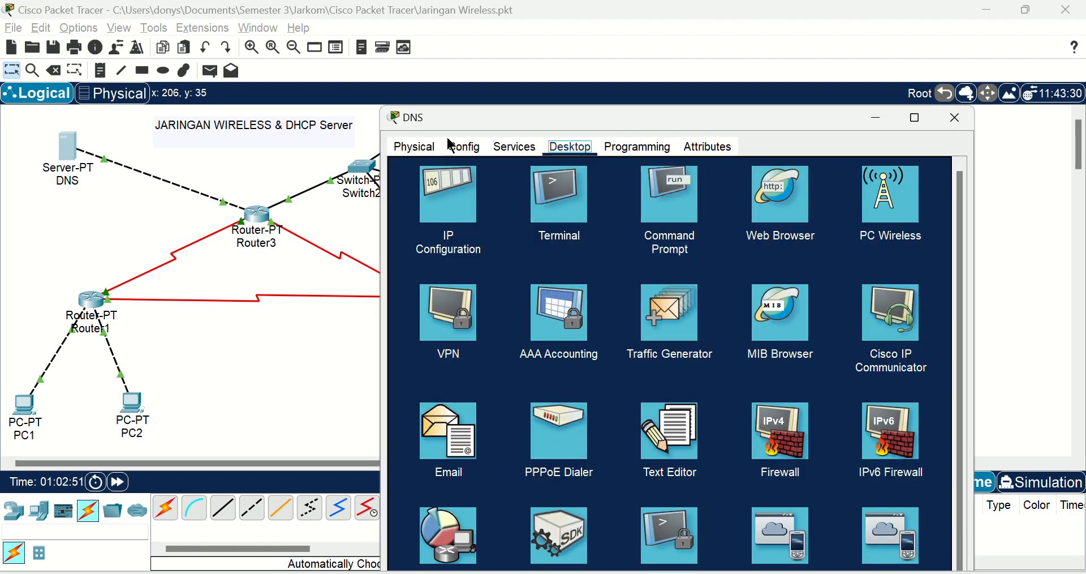
left_click(524, 149)
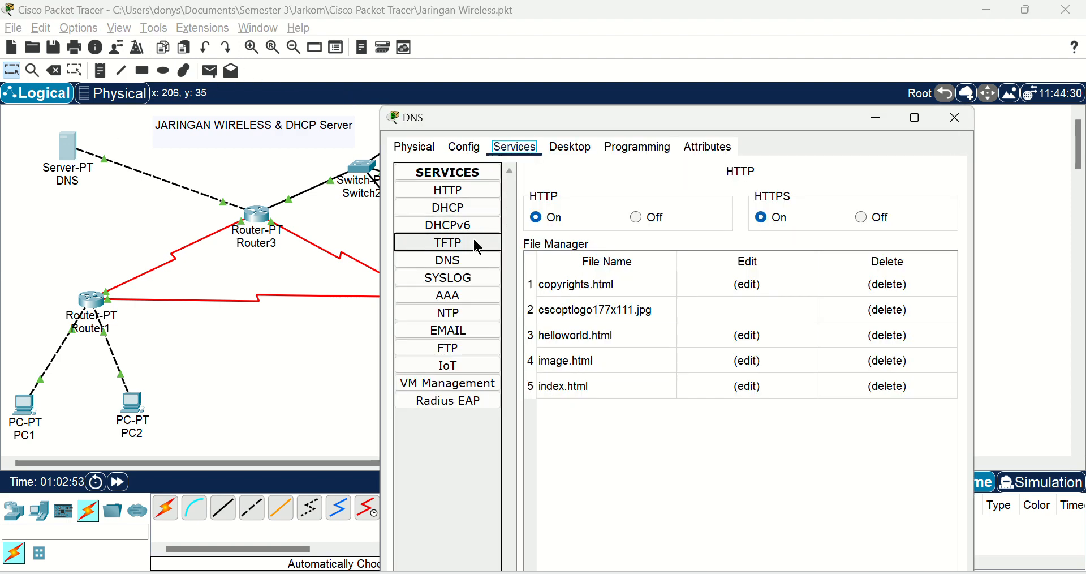
left_click(475, 268)
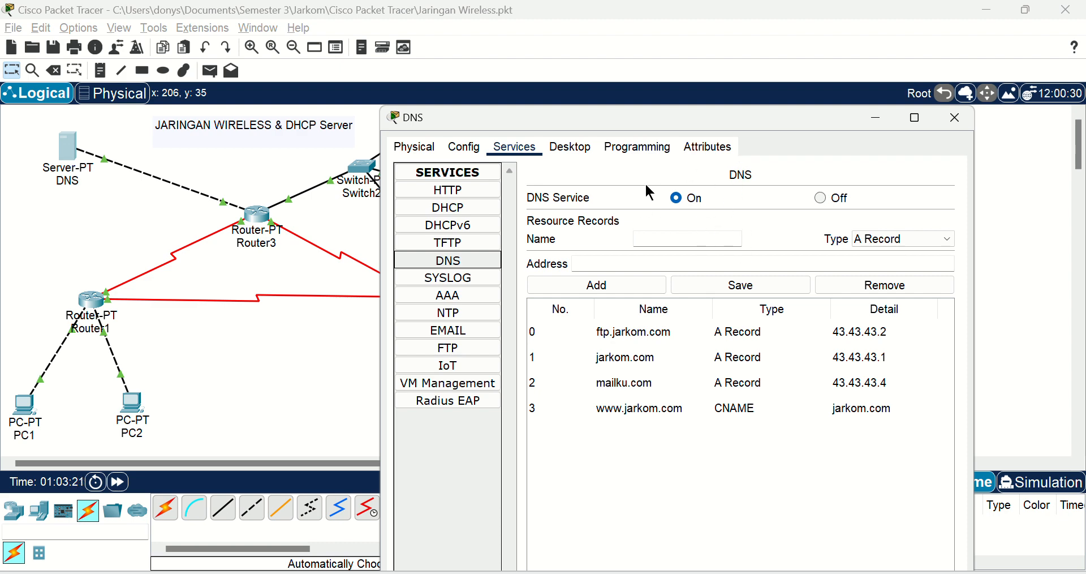
left_click(945, 121)
Step: Open the Web server and check its HTTP and HTTPS service status and file list
left_click(429, 136)
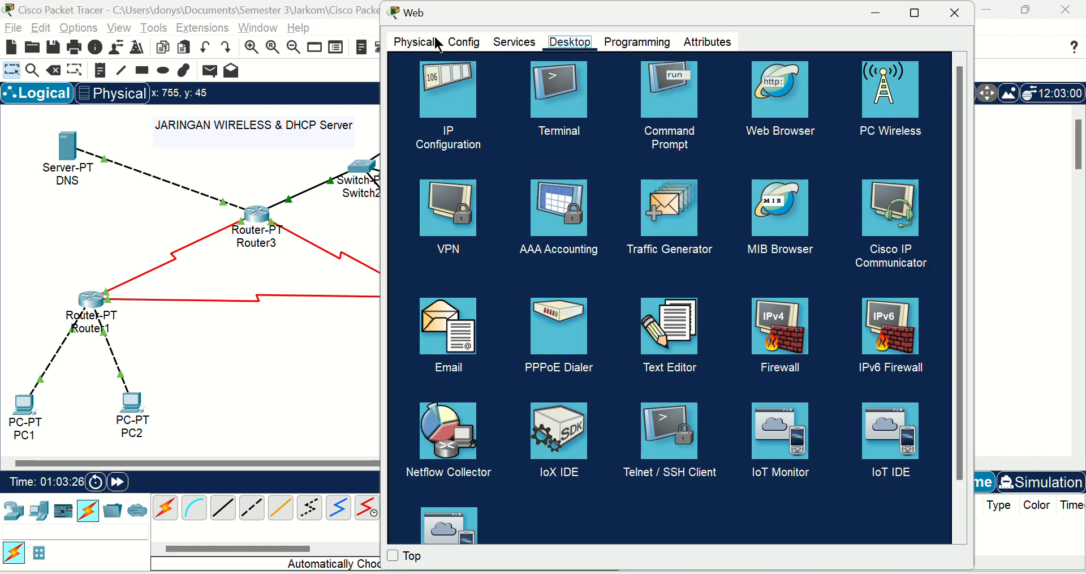
left_click(402, 18)
left_click(418, 53)
left_click_drag(453, 19, 441, 69)
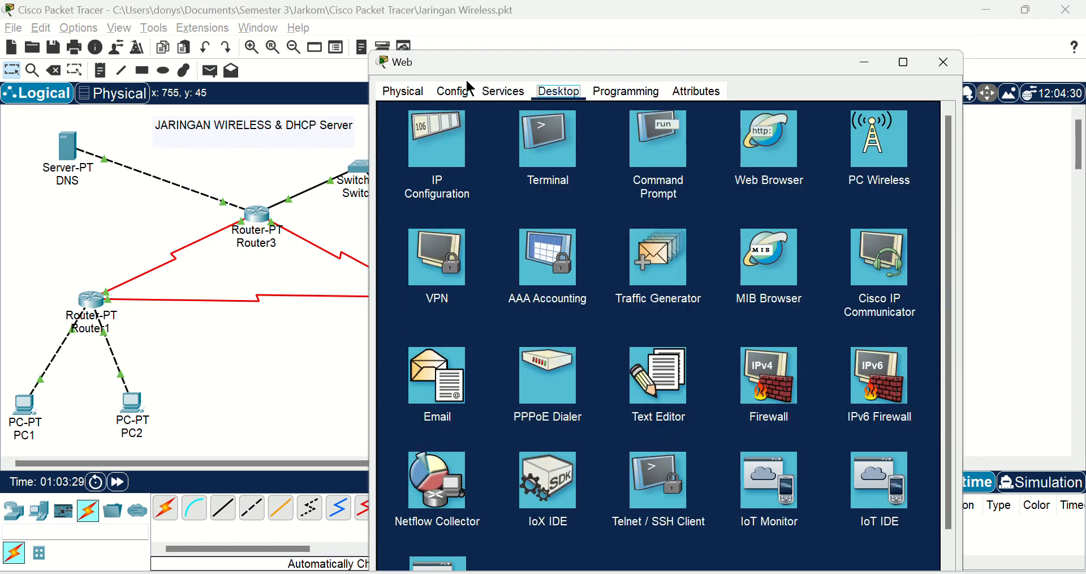
left_click(494, 97)
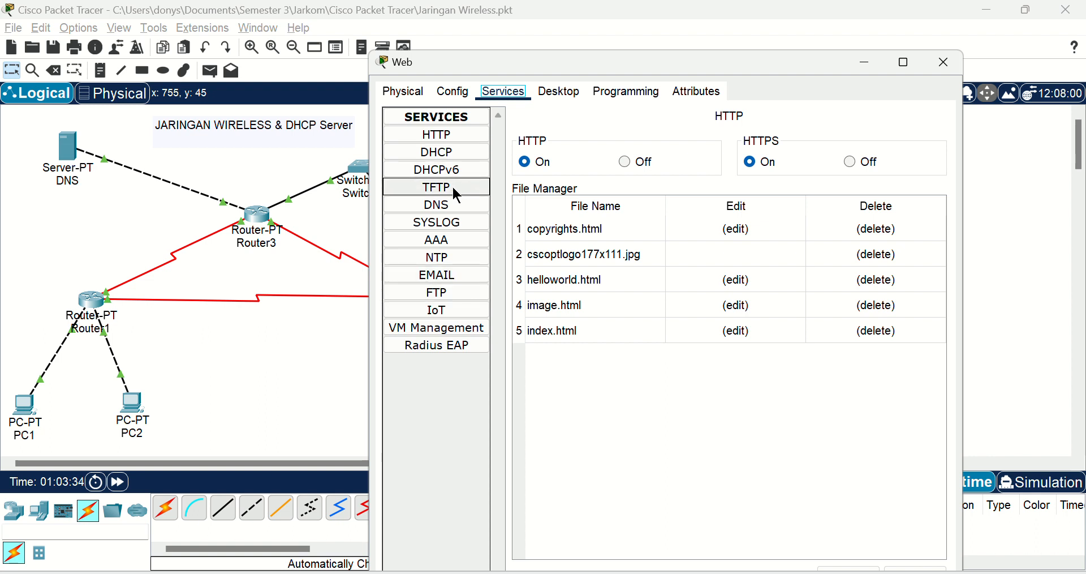
Step: Look through the Web server's DHCP, DHCPv6, TFTP, Syslog, AAA, NTP, email and FTP services, and close the window
left_click(457, 154)
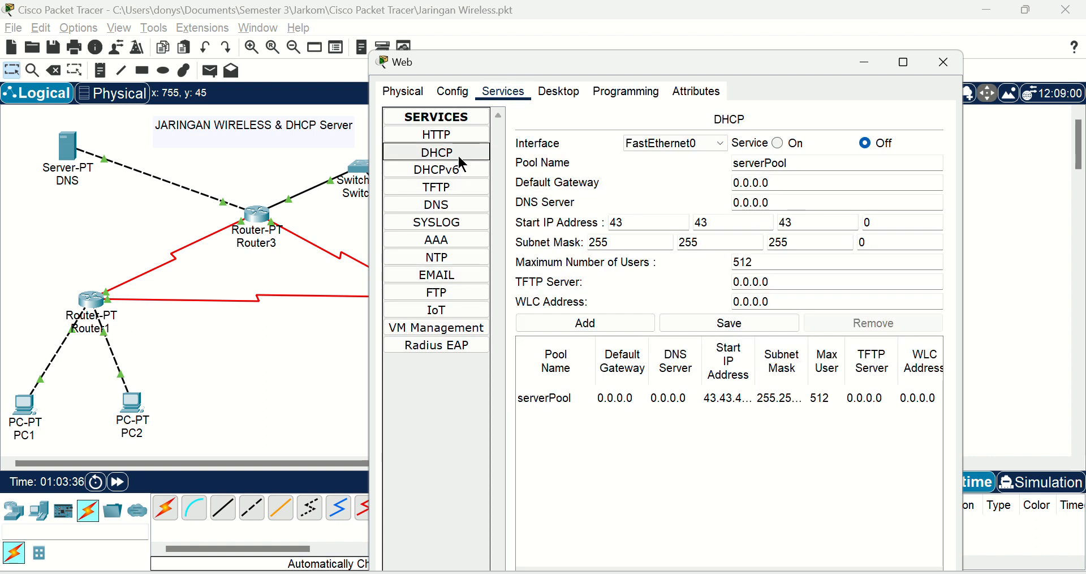
left_click(463, 173)
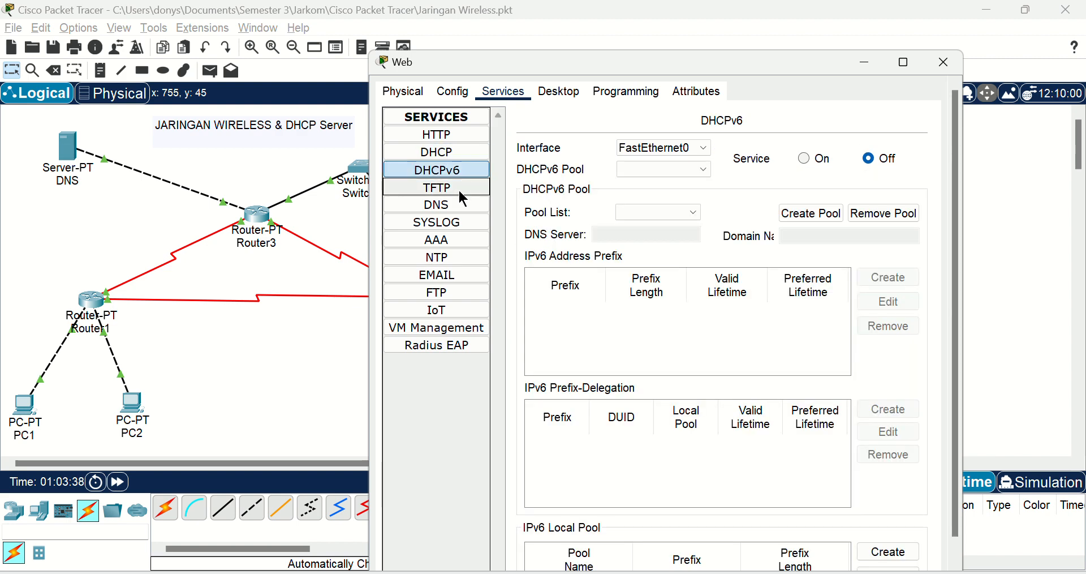
left_click(457, 189)
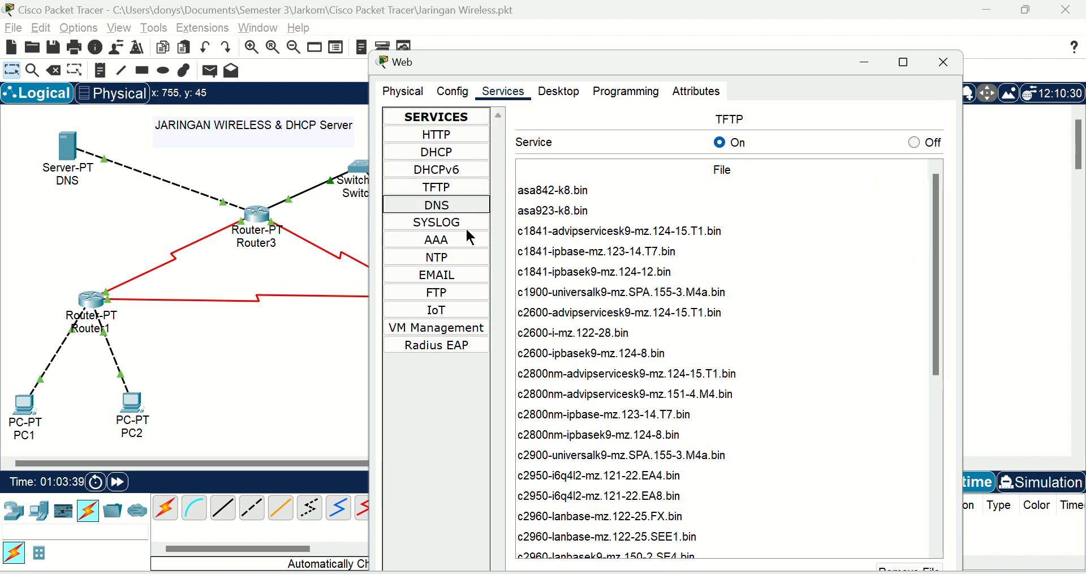
left_click(467, 229)
left_click(465, 240)
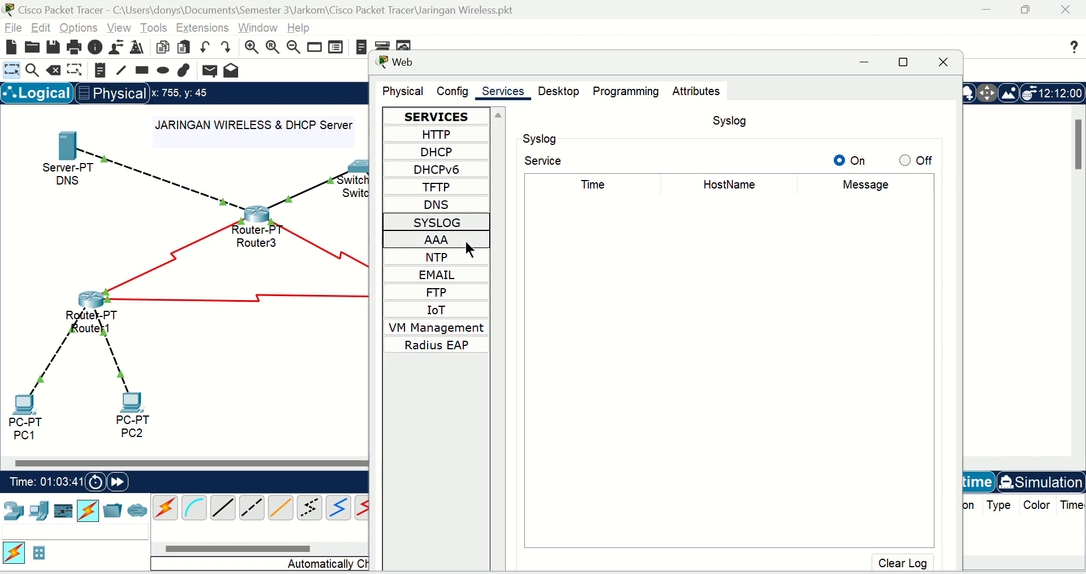
left_click(464, 257)
left_click(469, 277)
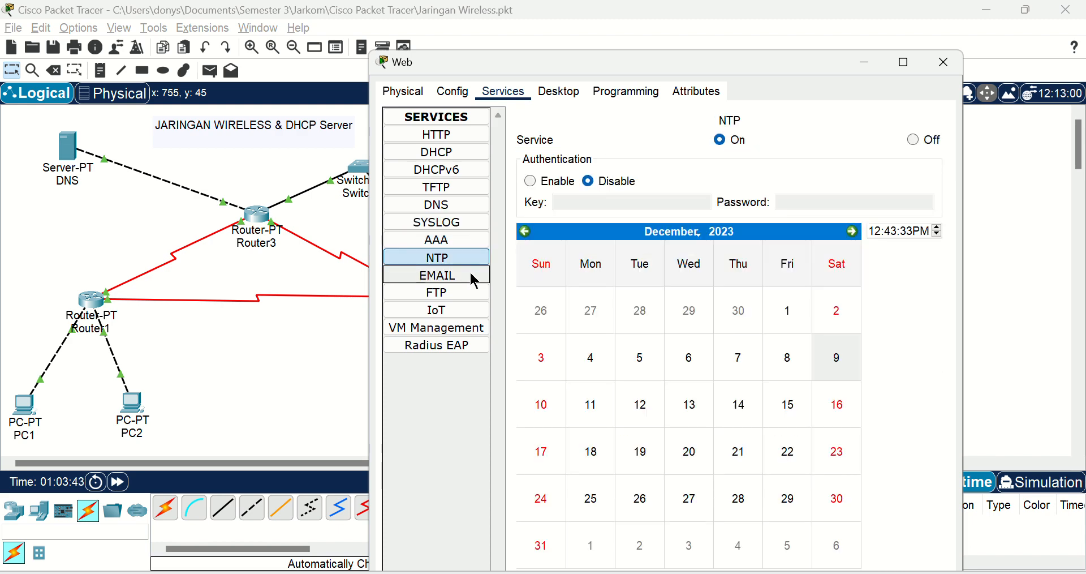
left_click(459, 301)
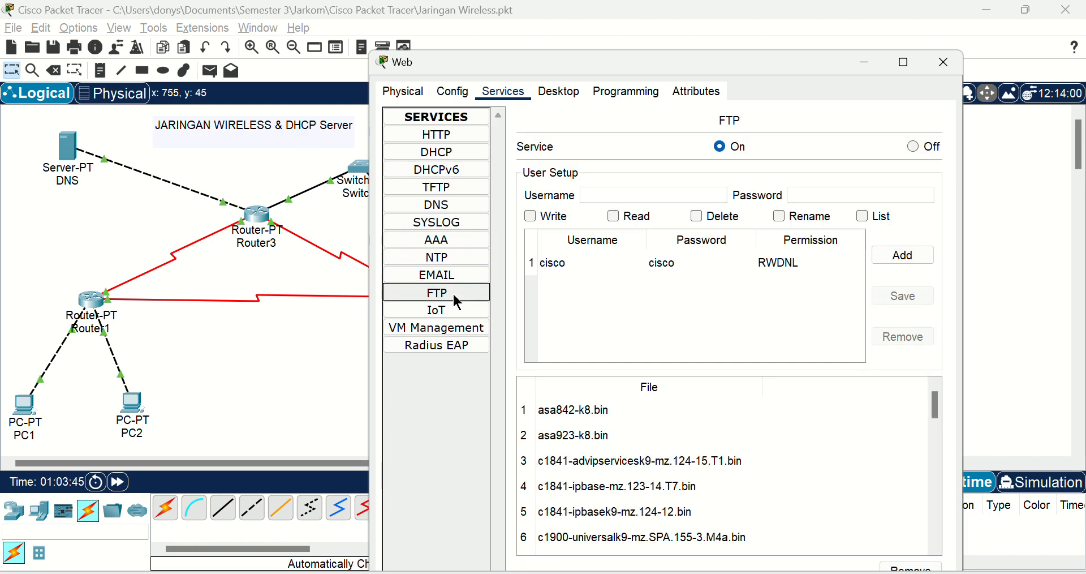
left_click(942, 64)
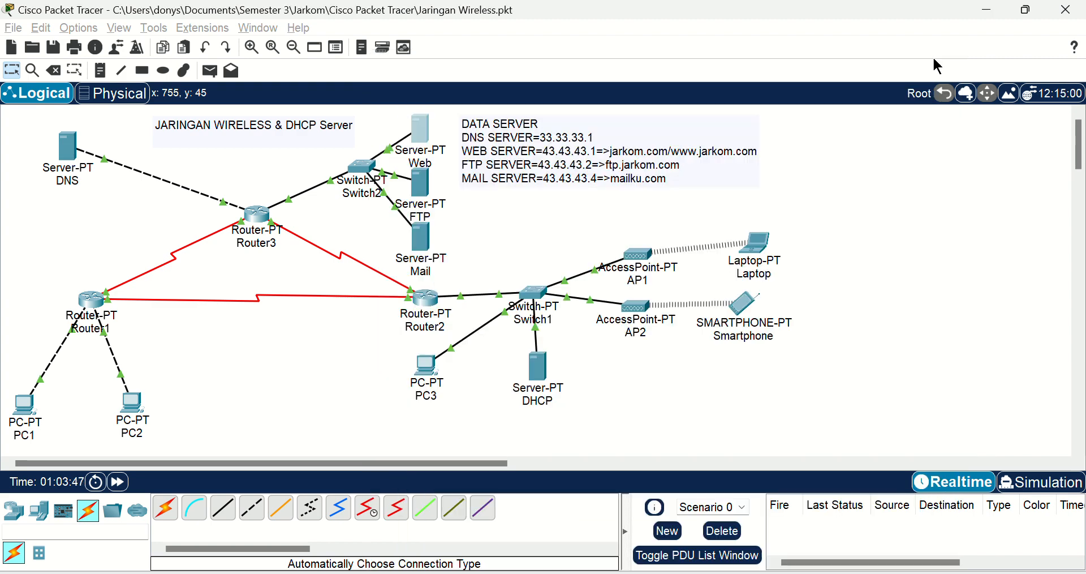
Step: Check the user accounts and permissions in the FTP server's FTP service and close the window
left_click(429, 190)
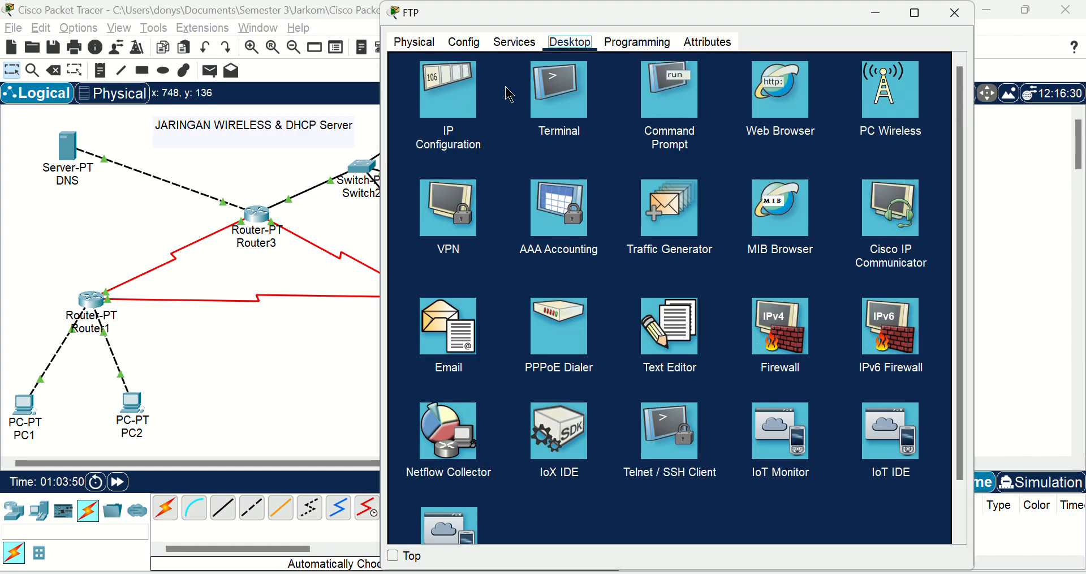
left_click_drag(412, 24, 409, 58)
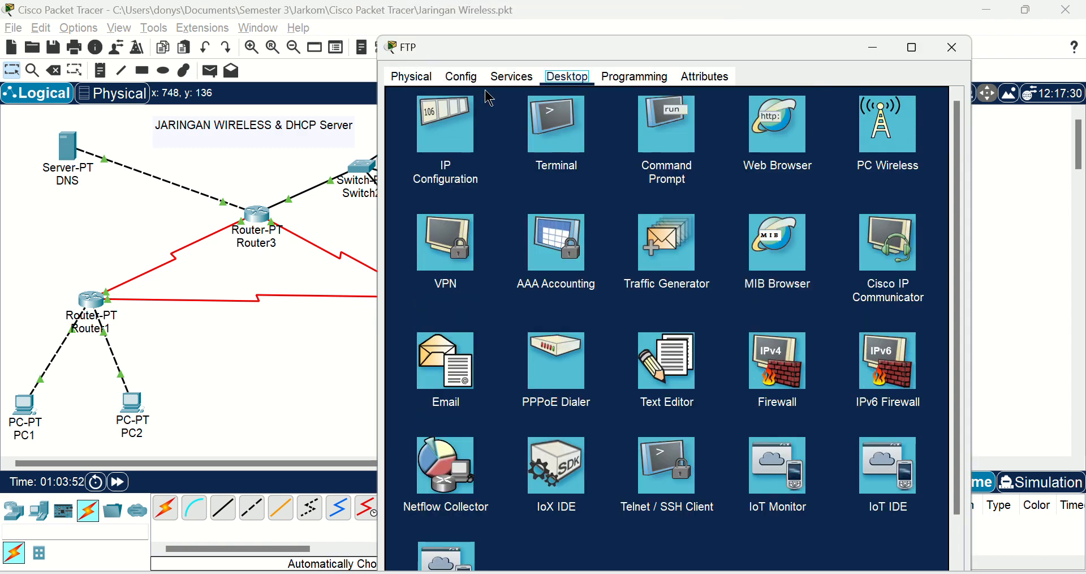
left_click(511, 76)
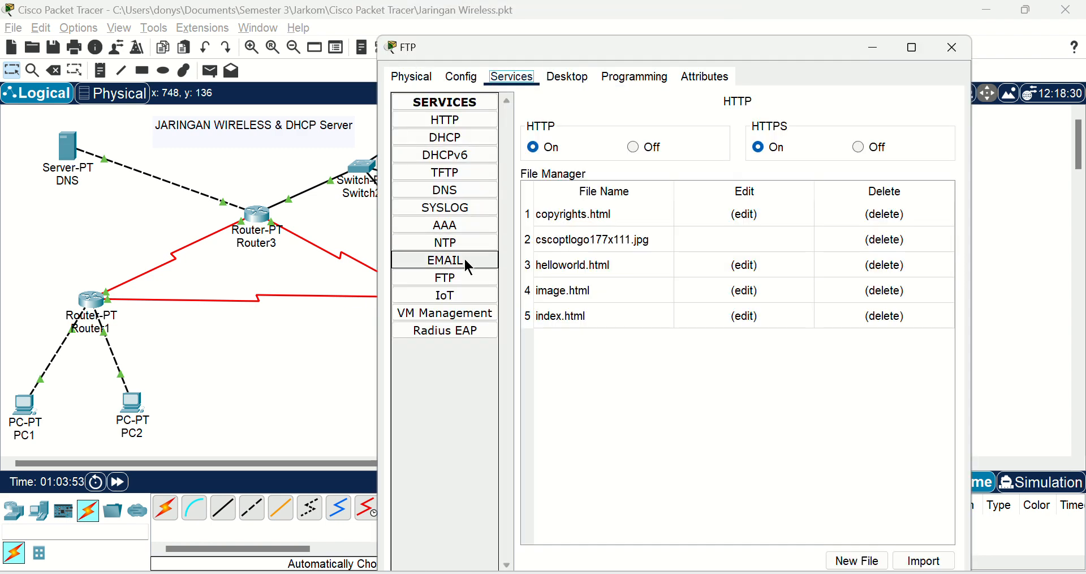
left_click(474, 275)
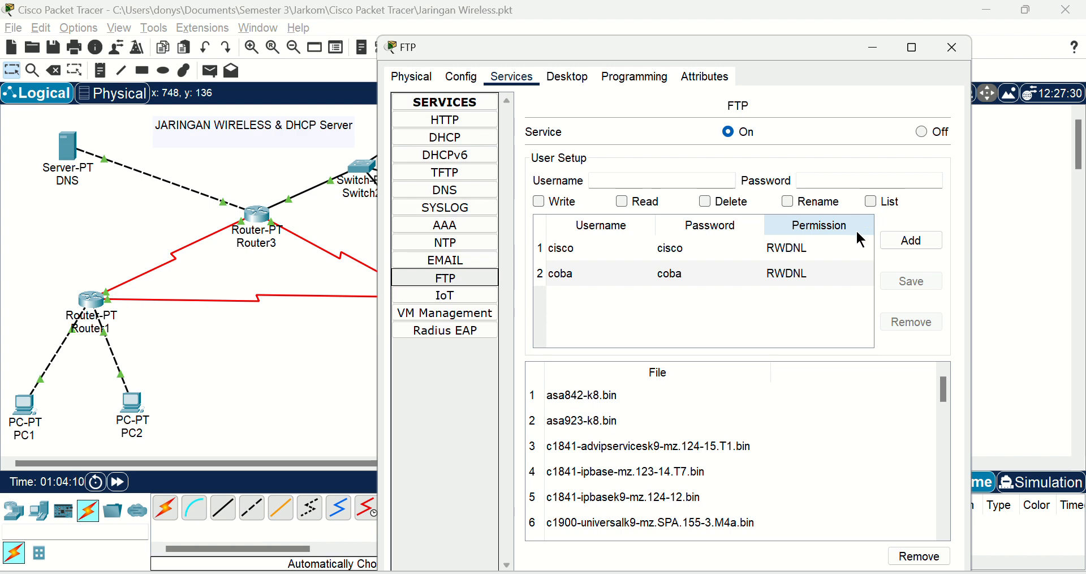
left_click(965, 51)
Step: Inspect the Mail server's email domain and the account details of user1 and user2, closing the window when finished
left_click(421, 236)
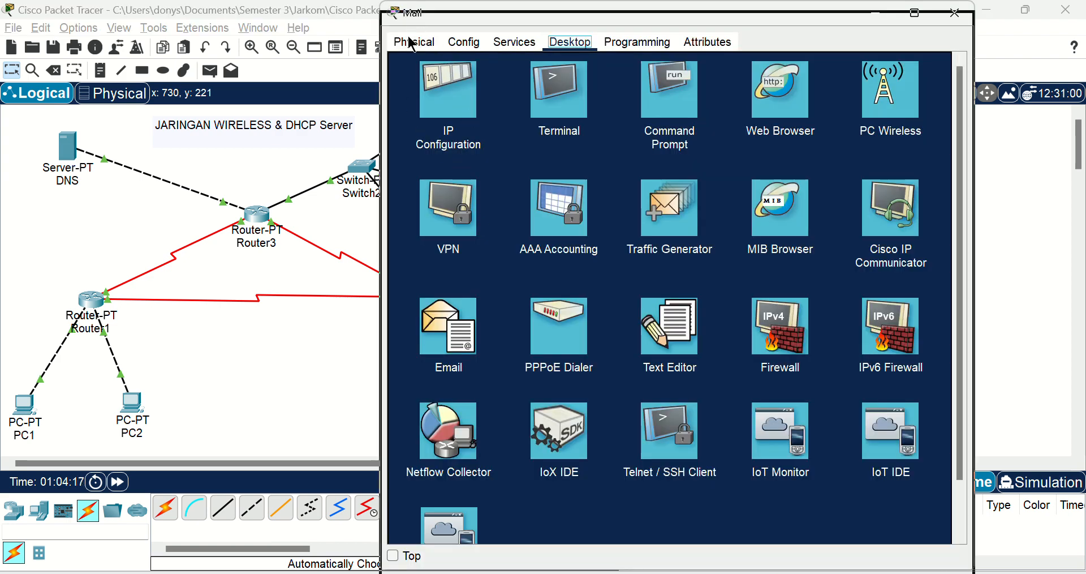
left_click_drag(418, 27, 413, 77)
left_click(507, 93)
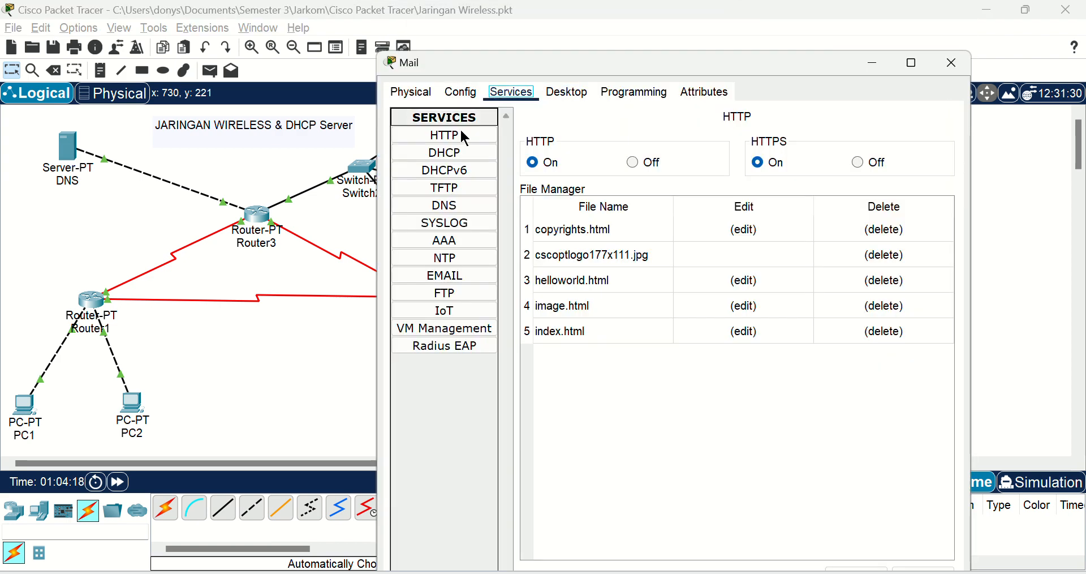
left_click(464, 278)
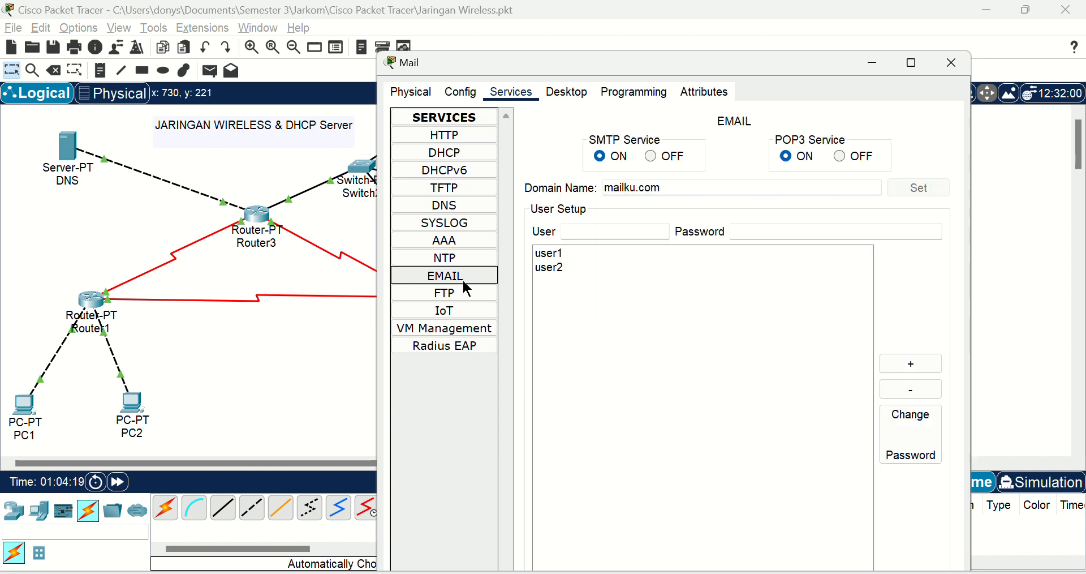
left_click(565, 254)
left_click(565, 268)
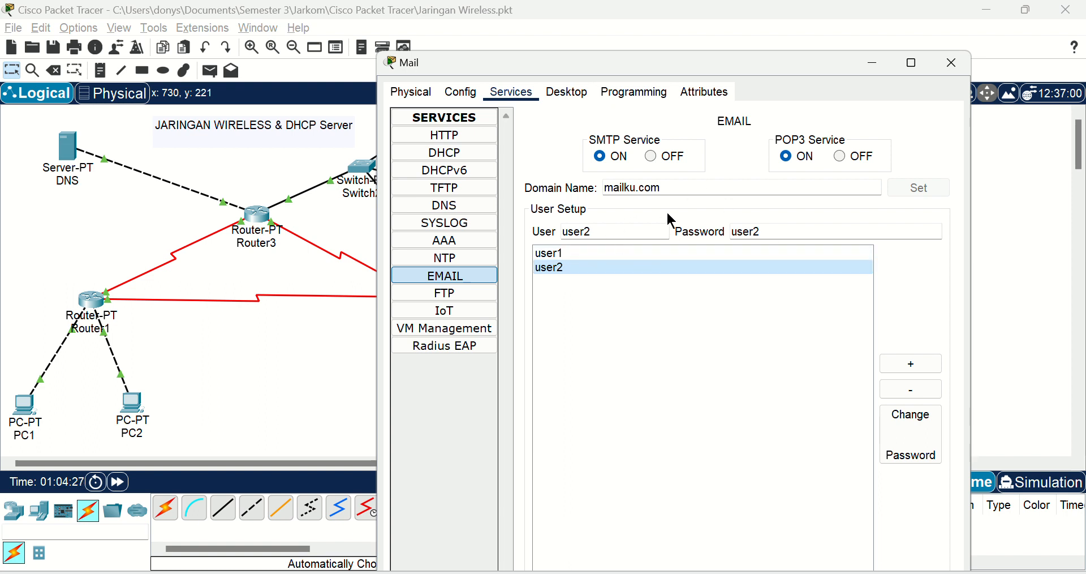
left_click(942, 67)
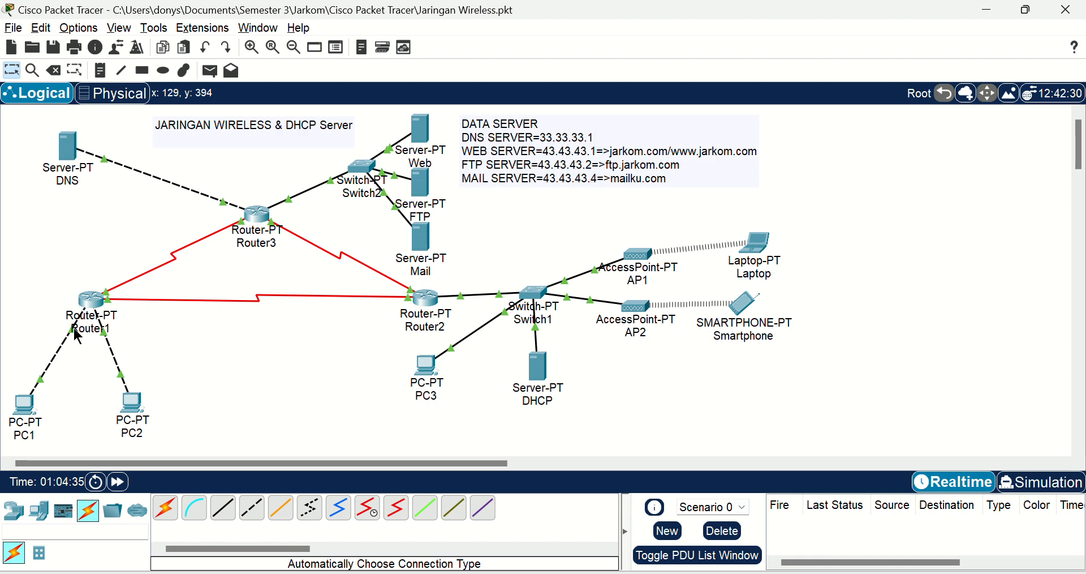
Step: Check the RIP network addresses configured on Router1 and close its window
left_click(93, 301)
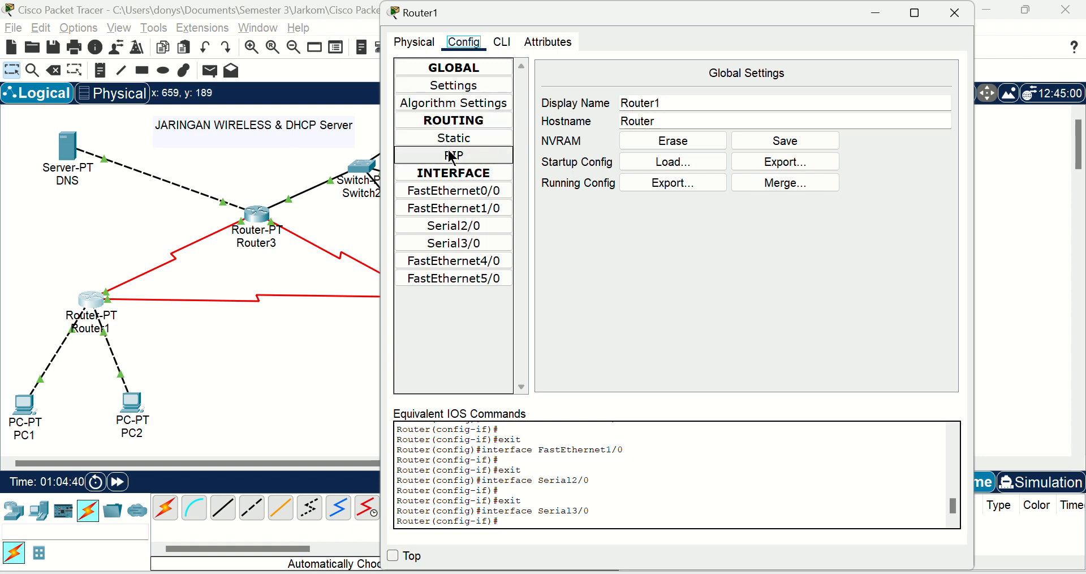
left_click(453, 156)
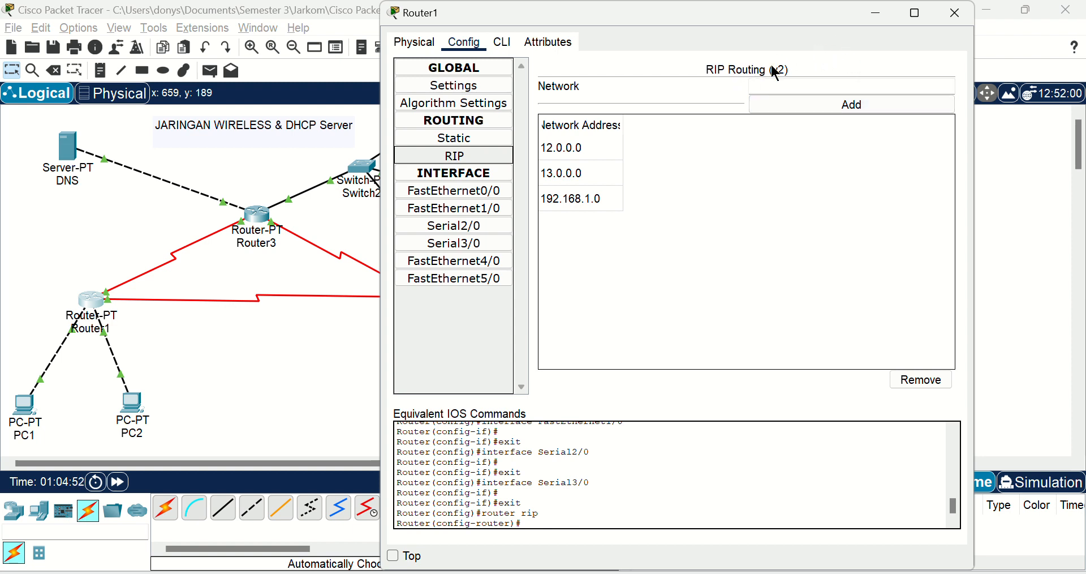
left_click(955, 12)
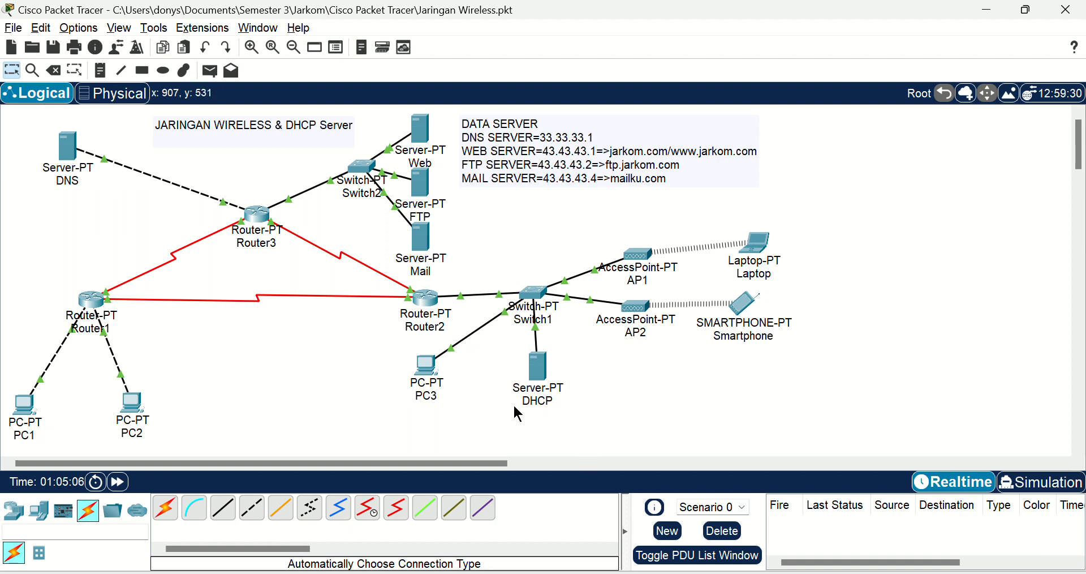
Step: Test connectivity by sending simple PDUs from PC1 and PC2 to the DNS server, and delete the scenario's results
left_click(211, 71)
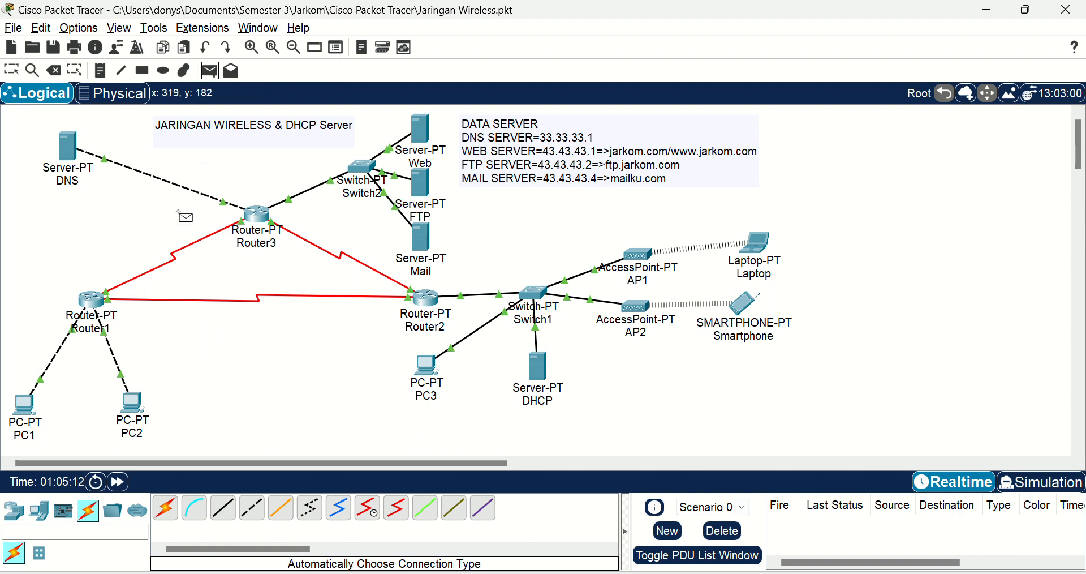
left_click(23, 407)
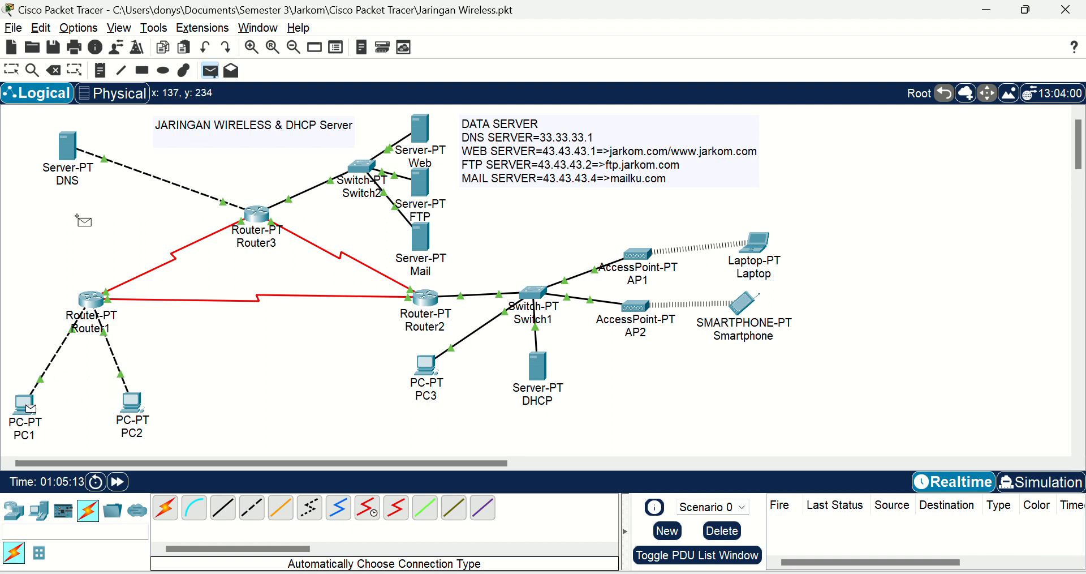
left_click(74, 156)
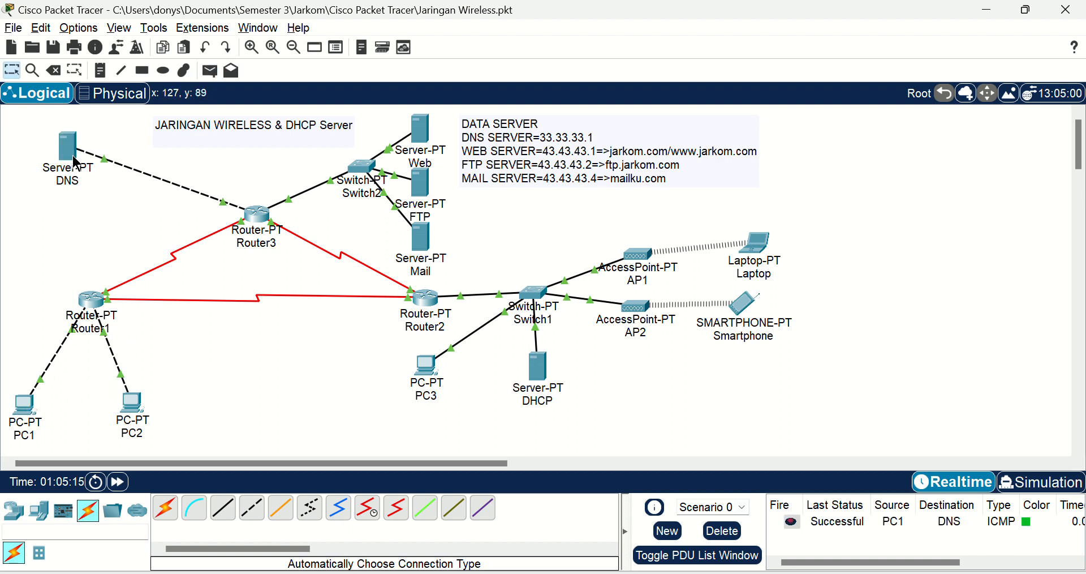
left_click(211, 75)
left_click(132, 402)
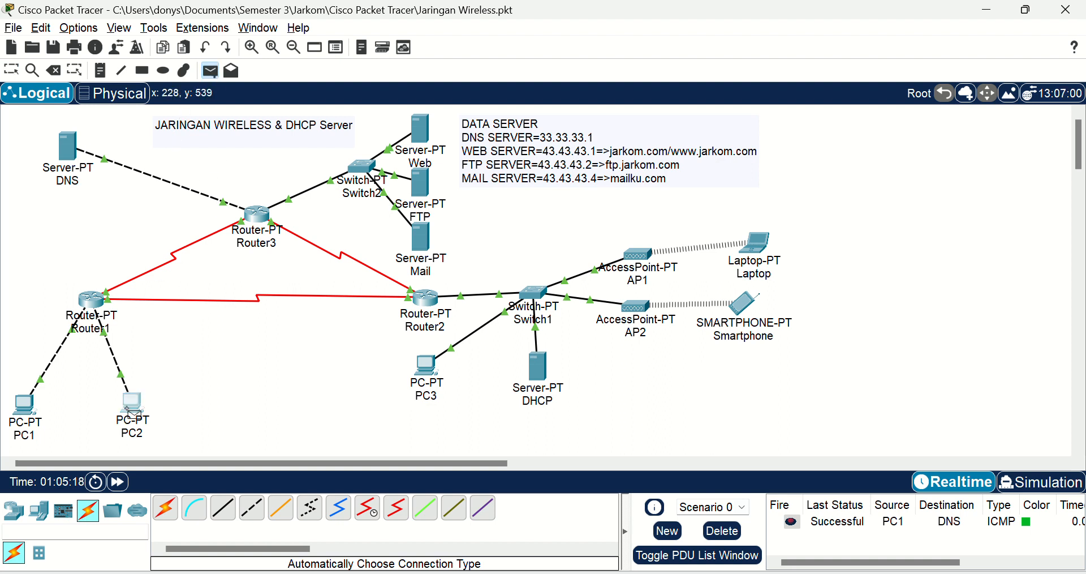
left_click(68, 148)
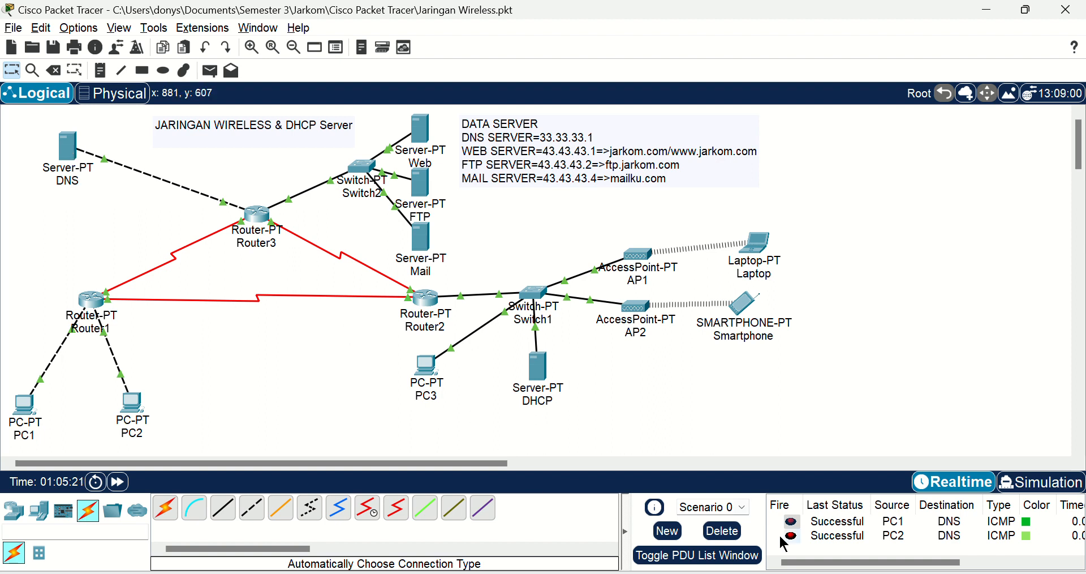
left_click(741, 533)
Step: Test connectivity with a simple PDU from PC1 to PC3 and delete the scenario's result
left_click(210, 70)
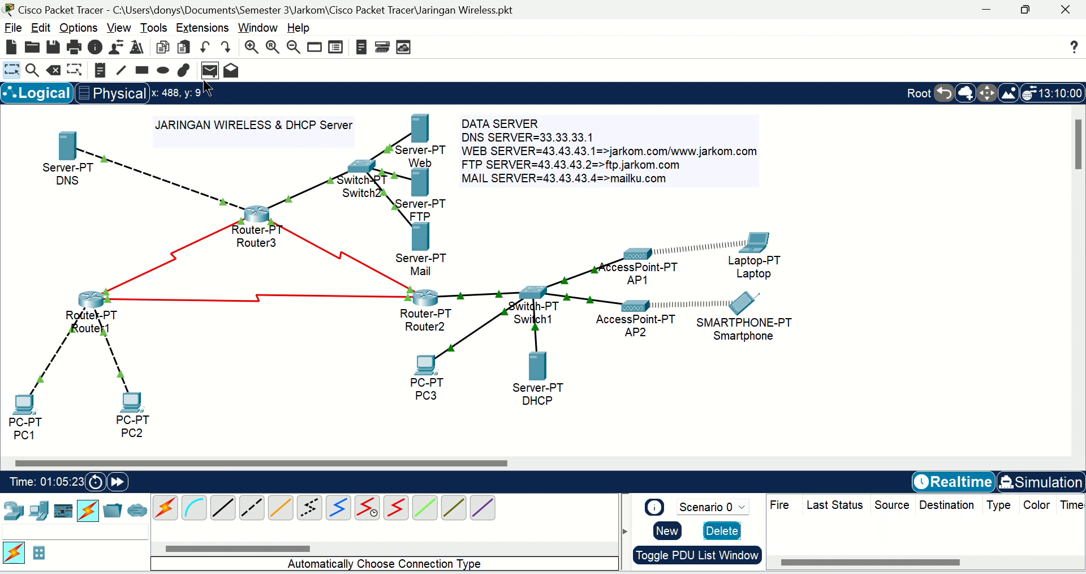
left_click(25, 405)
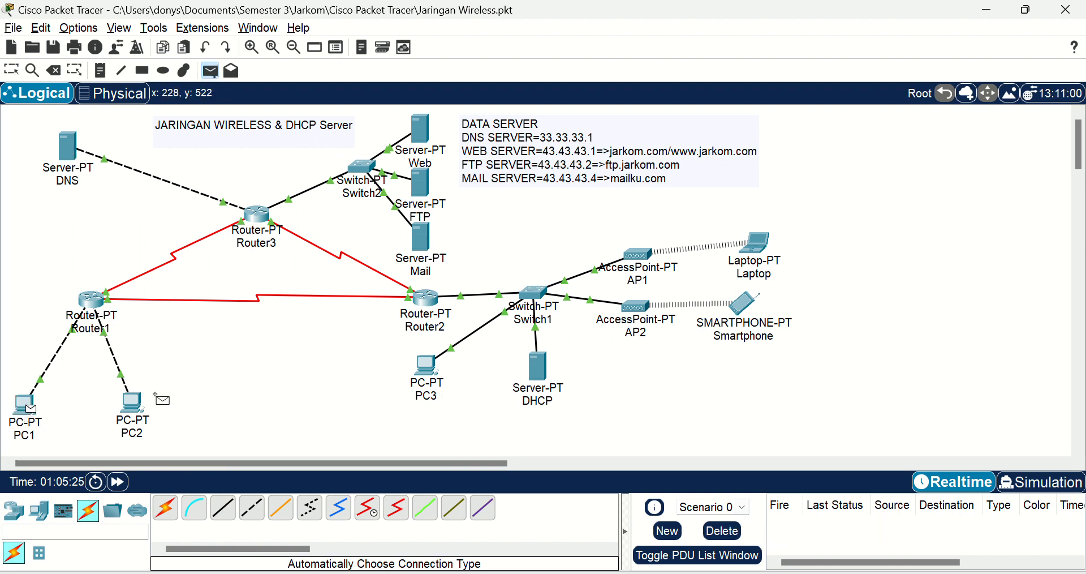
left_click(423, 368)
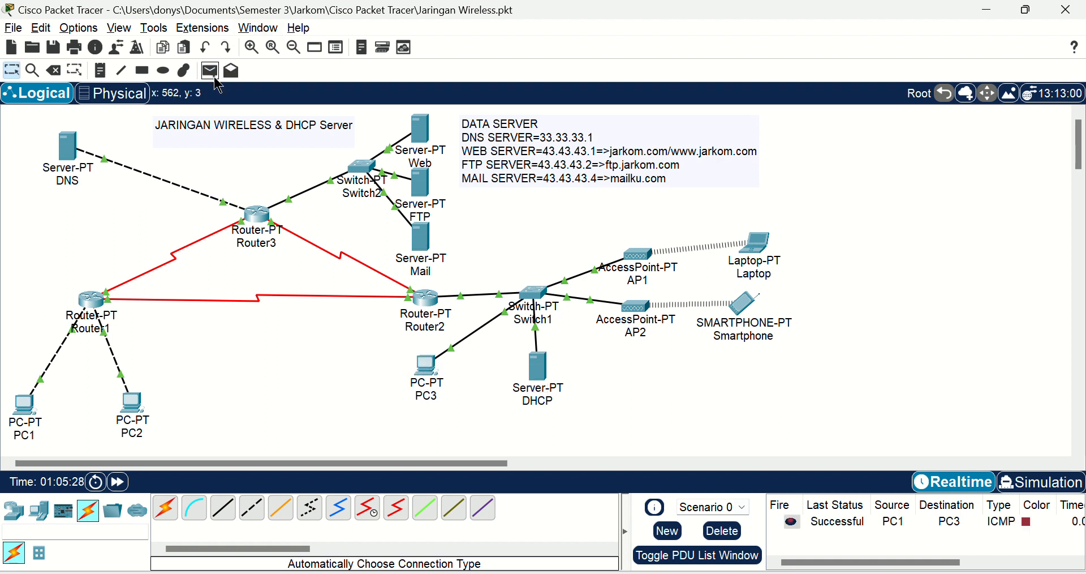
left_click(721, 532)
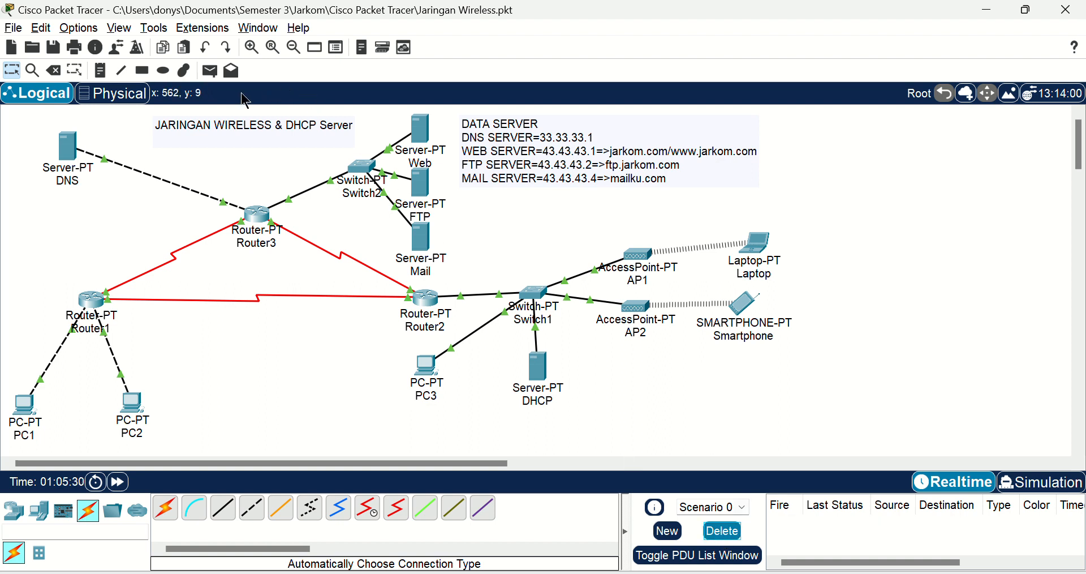
Step: Send a simple PDU from PC2 to PC3 to test the connection, and clear the result from the scenario
left_click(209, 70)
left_click(138, 416)
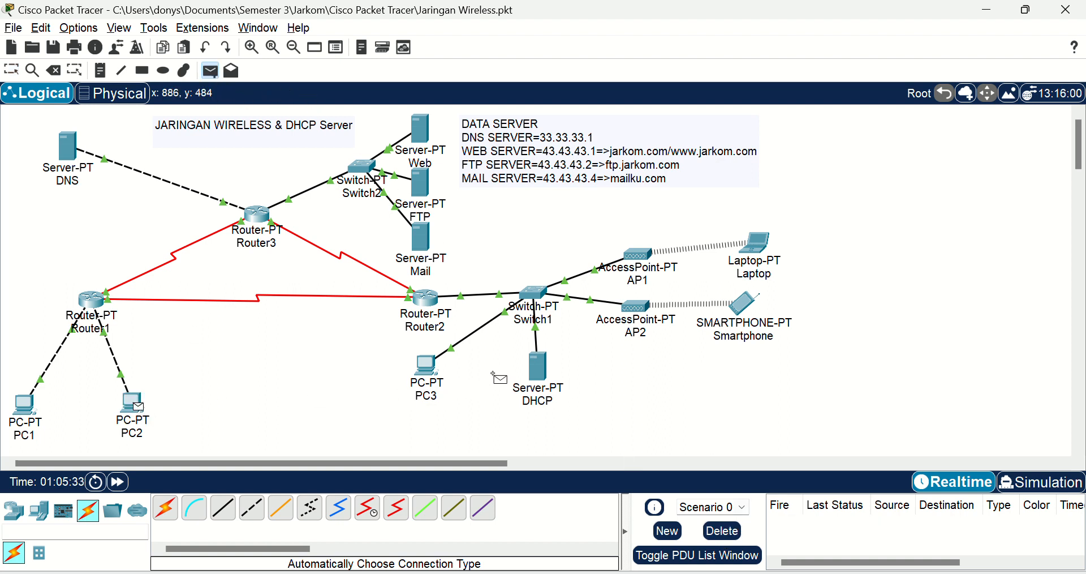
left_click(427, 369)
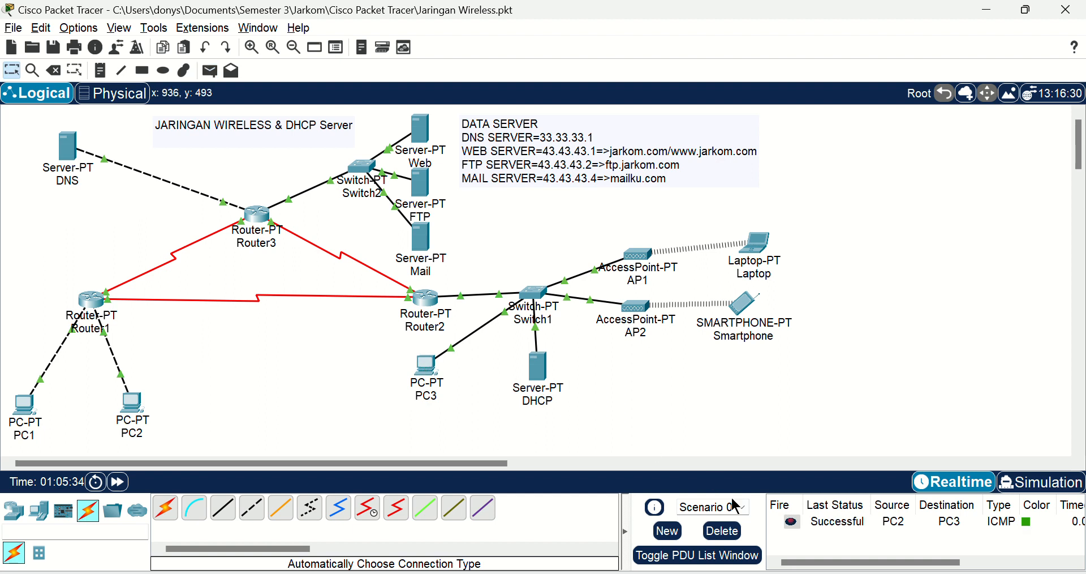
left_click(715, 530)
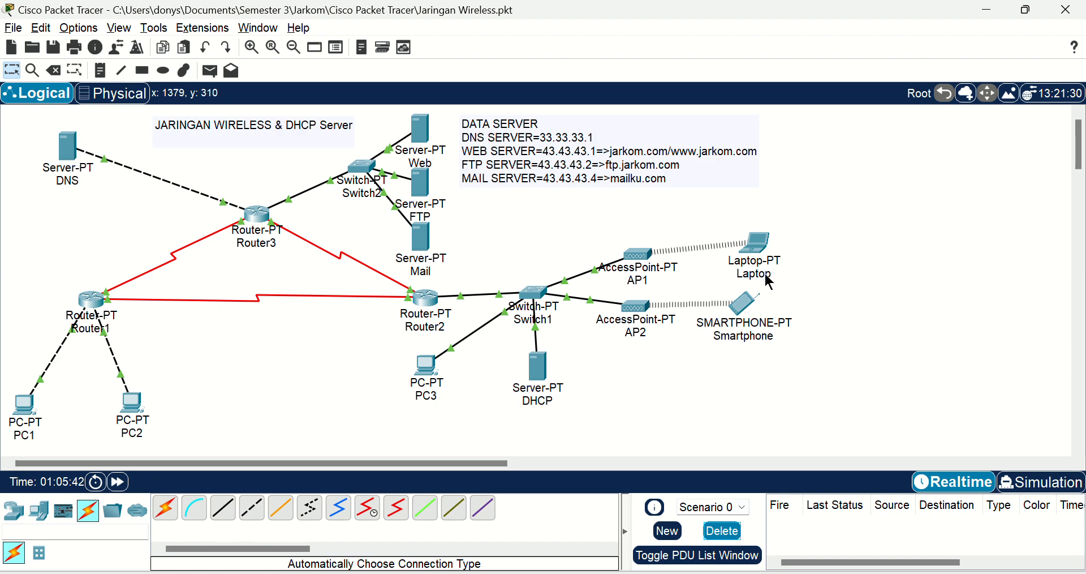
Step: Load jarkom.com in PC1's web browser to test web access and close the PC1 window
left_click(31, 407)
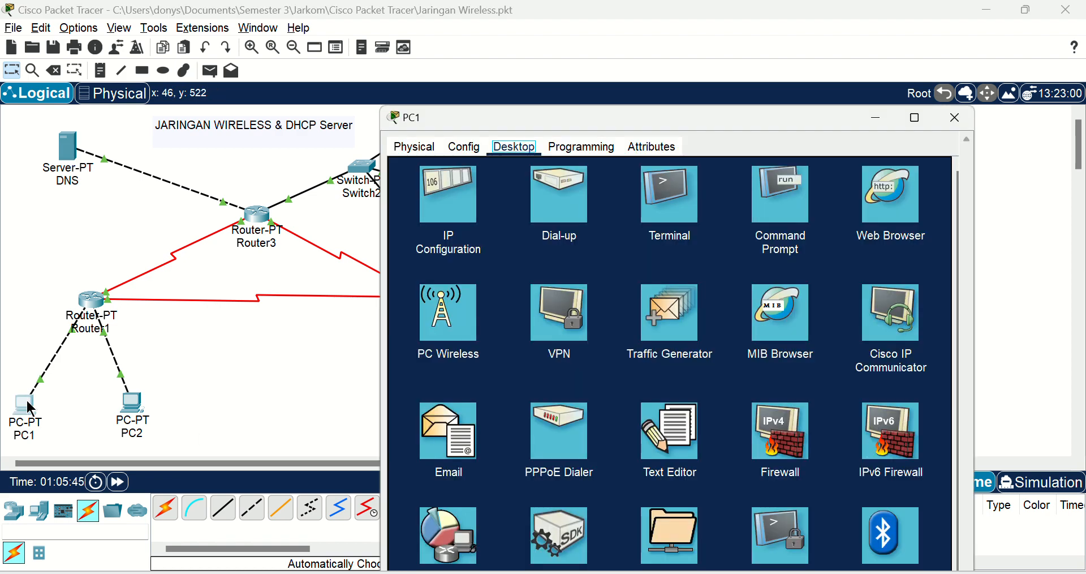
left_click(896, 196)
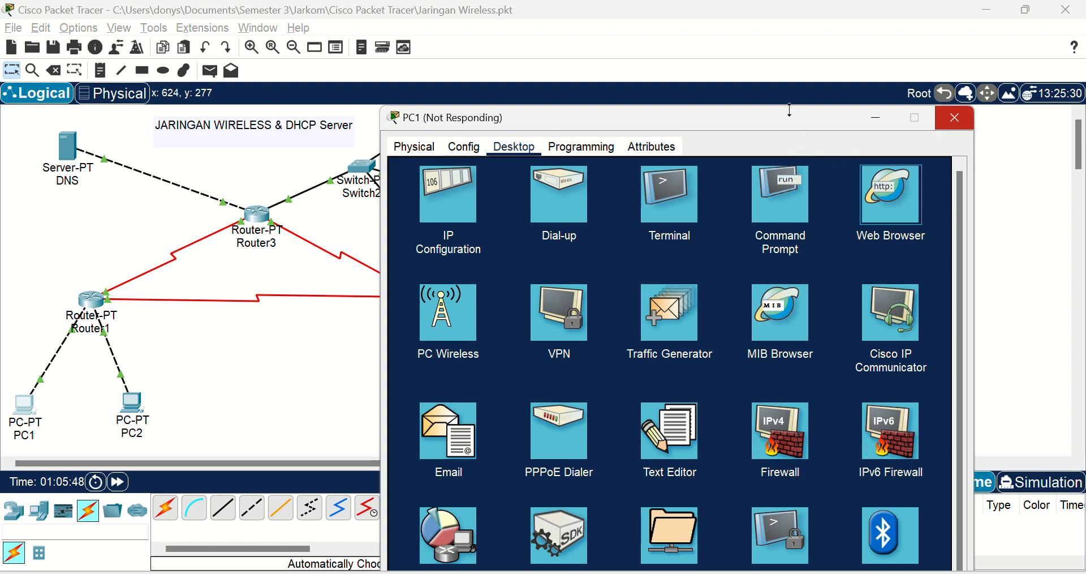
left_click(954, 121)
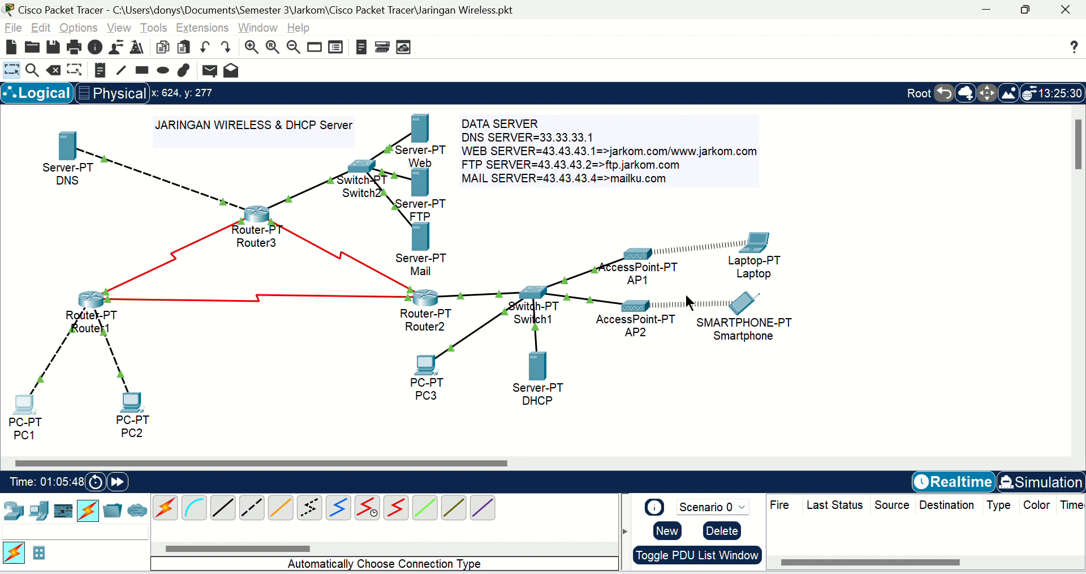
left_click(26, 406)
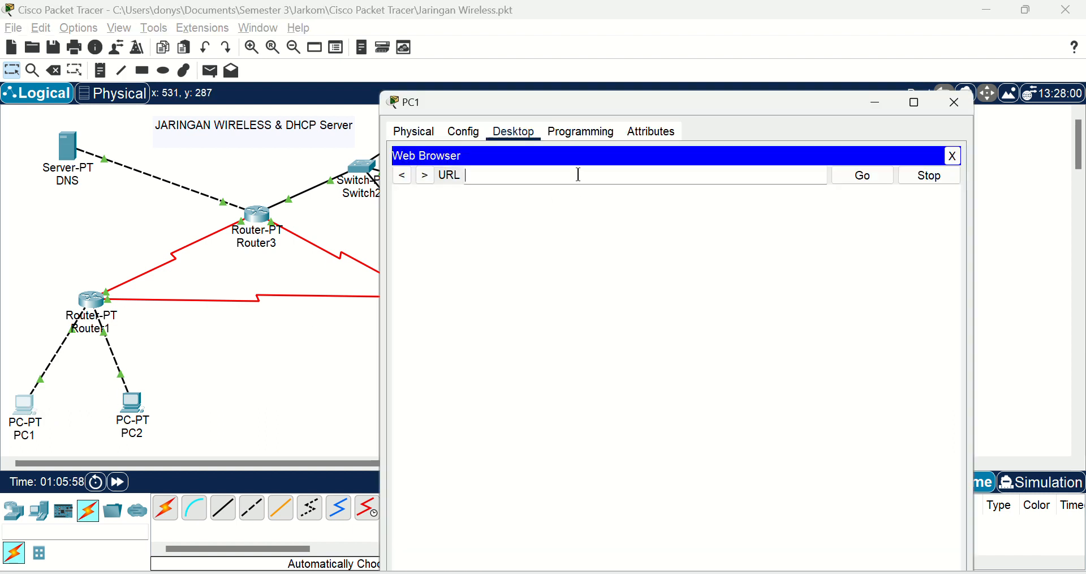
type("jarko")
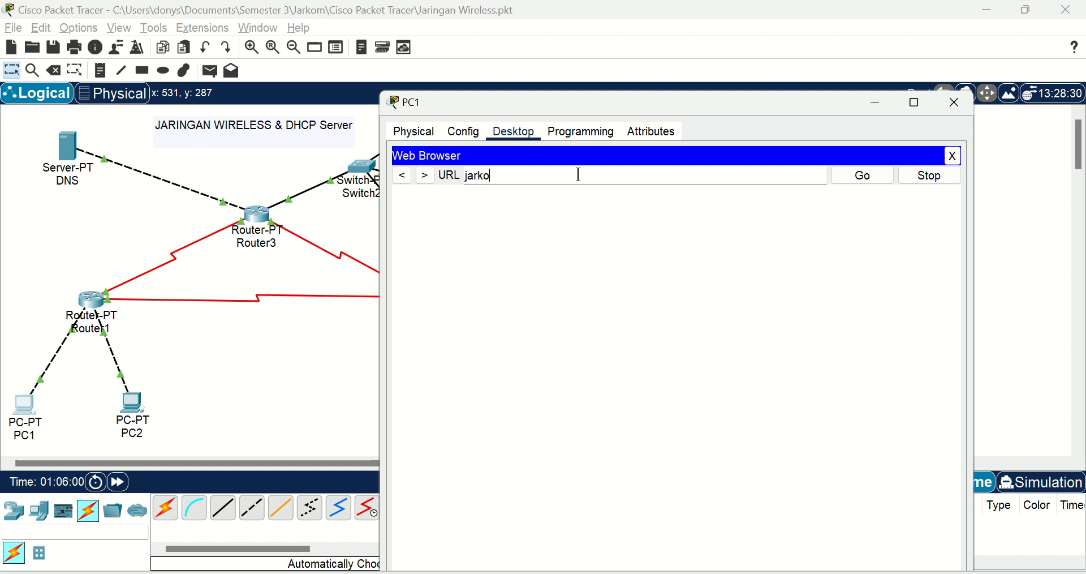
type("m.com")
key("Return")
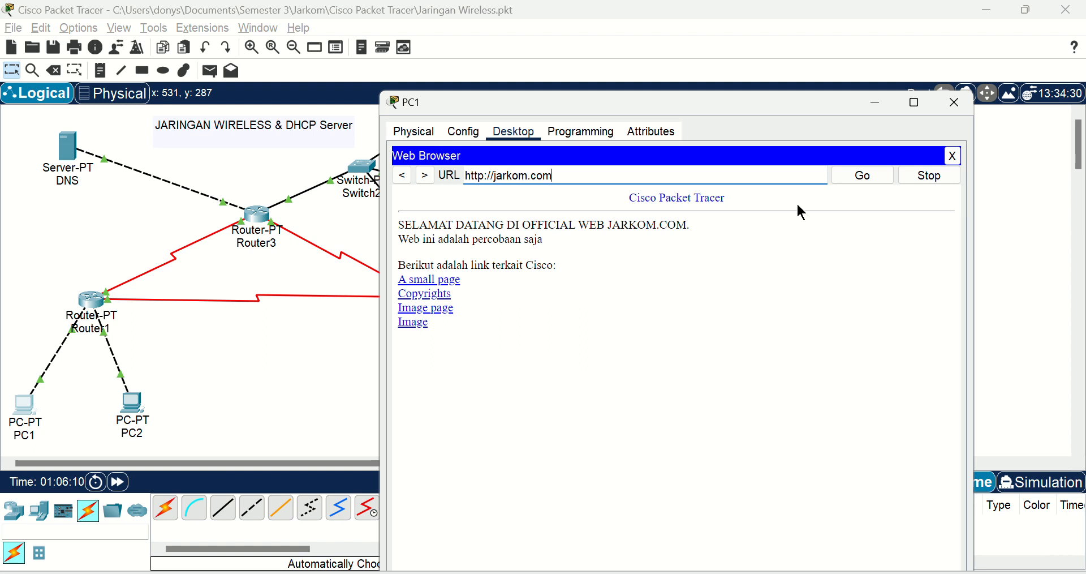
left_click(969, 105)
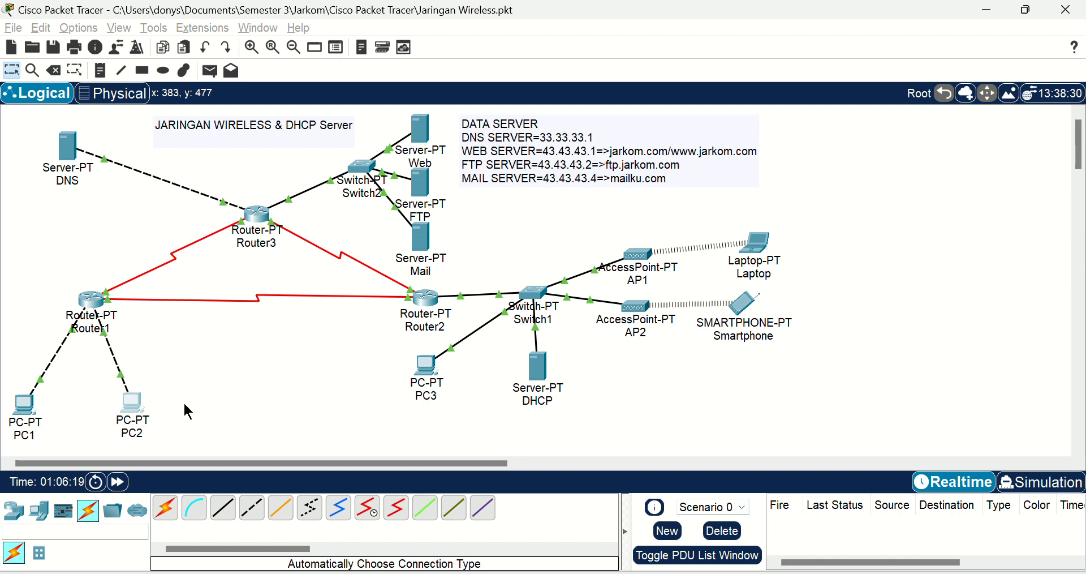
Step: Test web access from PC2 by loading jarkom.com in its web browser, and close the PC2 window
left_click(130, 410)
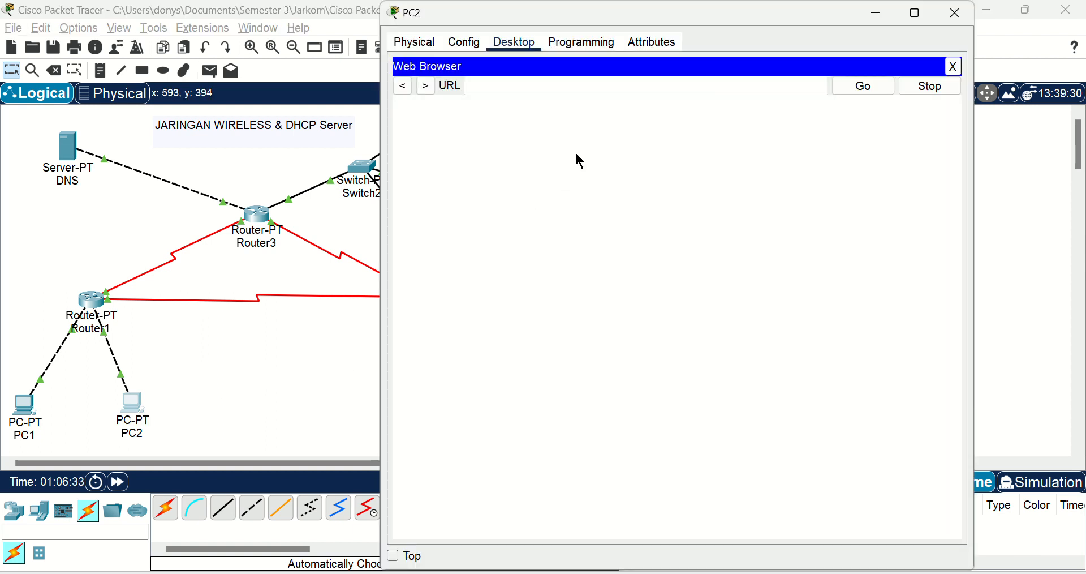
left_click(606, 87)
type("jarkom.com")
key("Return")
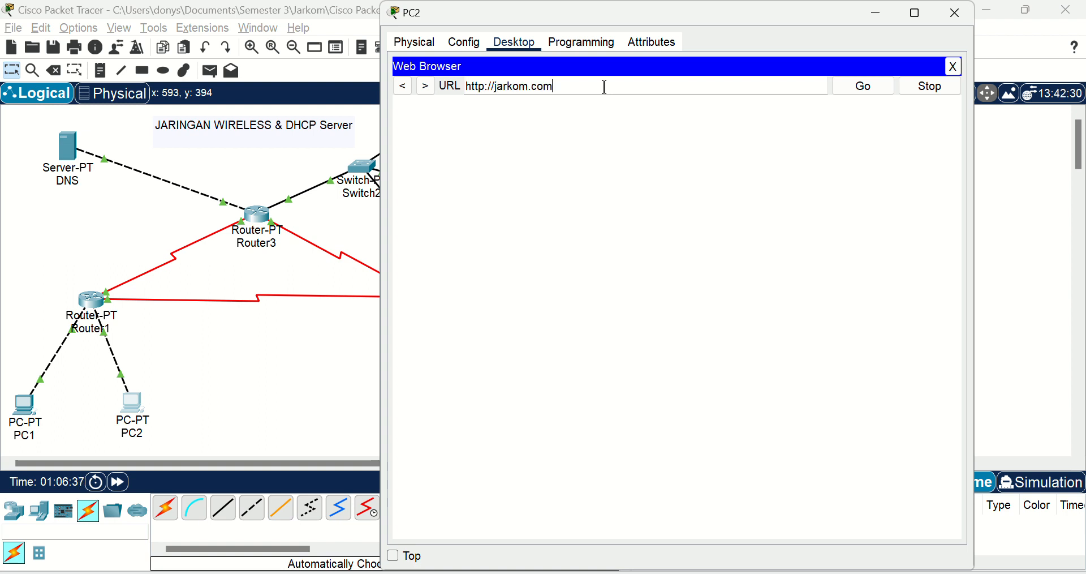
left_click(952, 86)
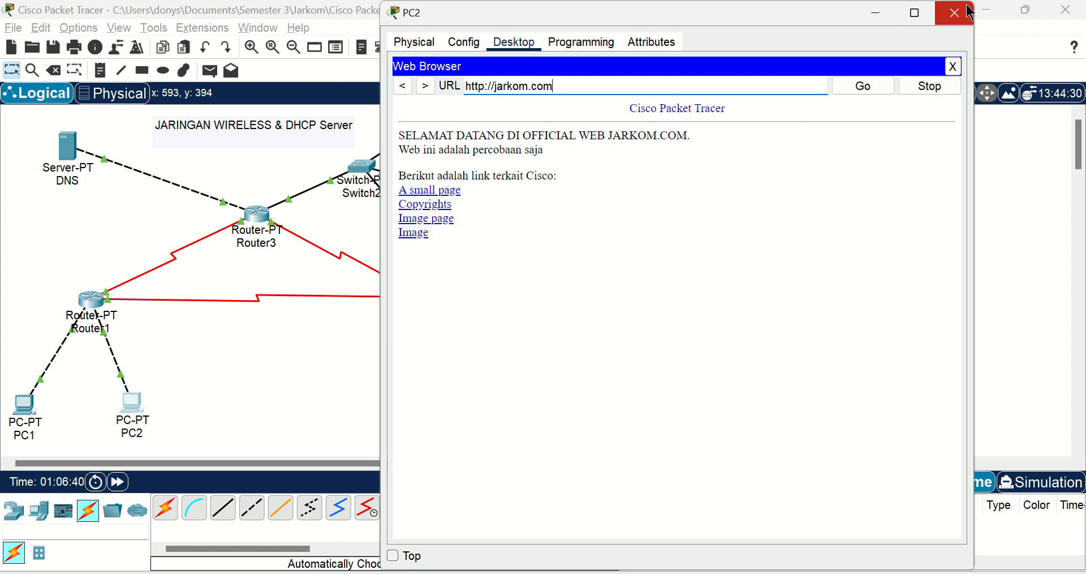
left_click(943, 12)
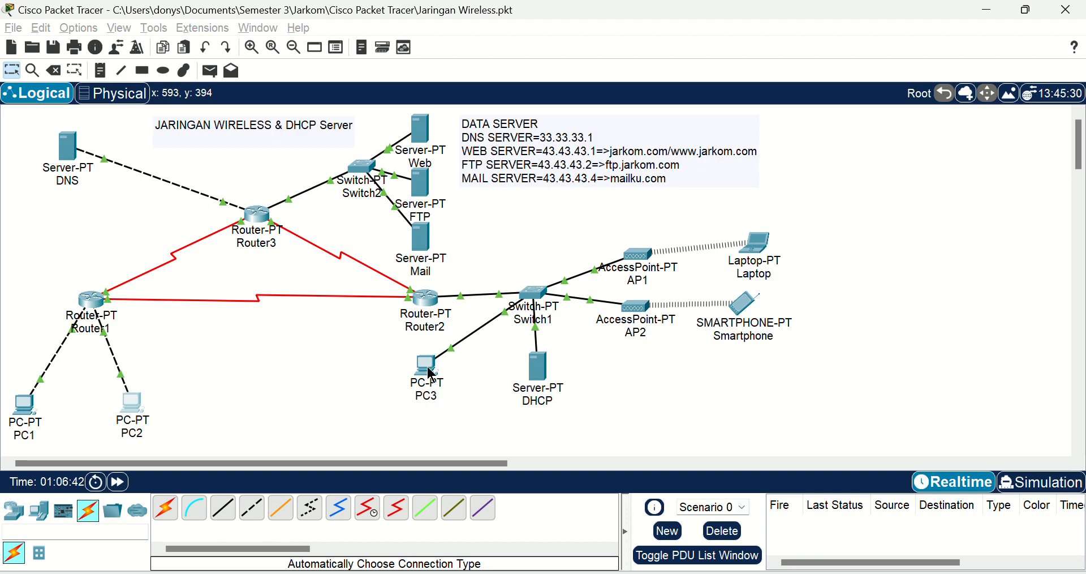
Step: Open PC3's web browser, request jarkom.com to test web access, and close the PC3 window
left_click(430, 384)
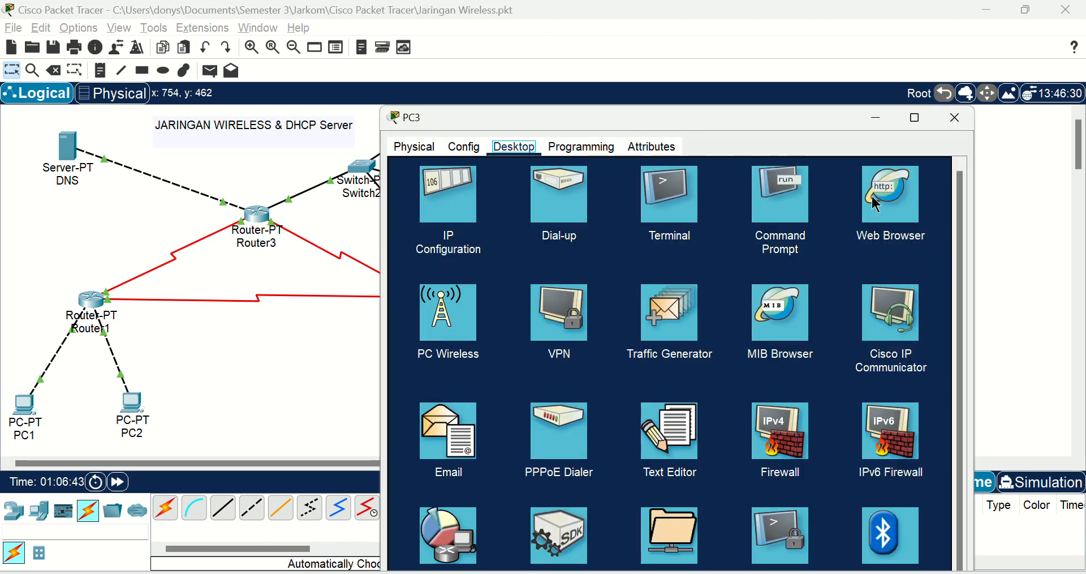
left_click(898, 211)
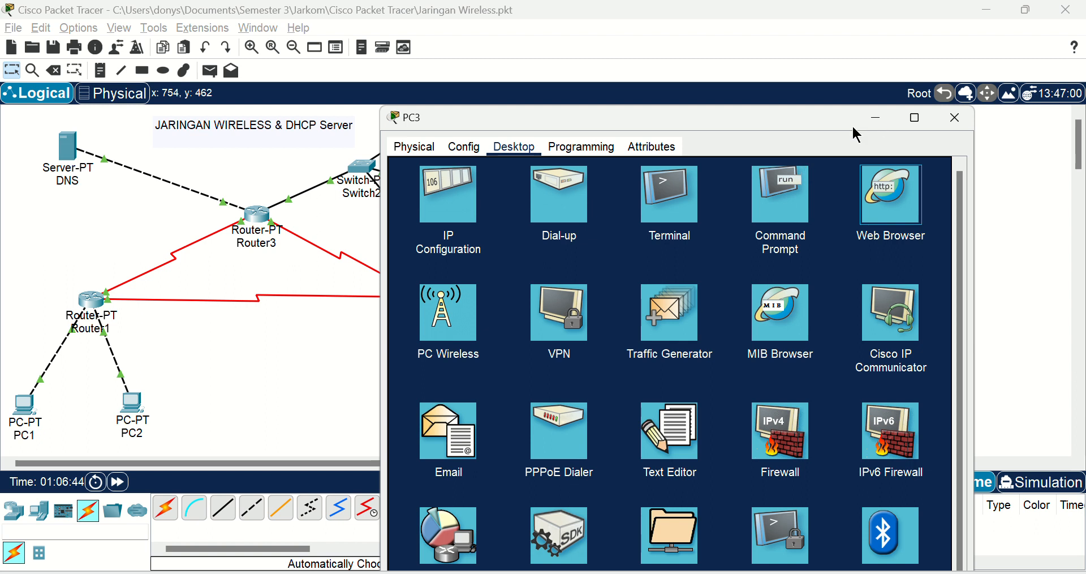
left_click(901, 182)
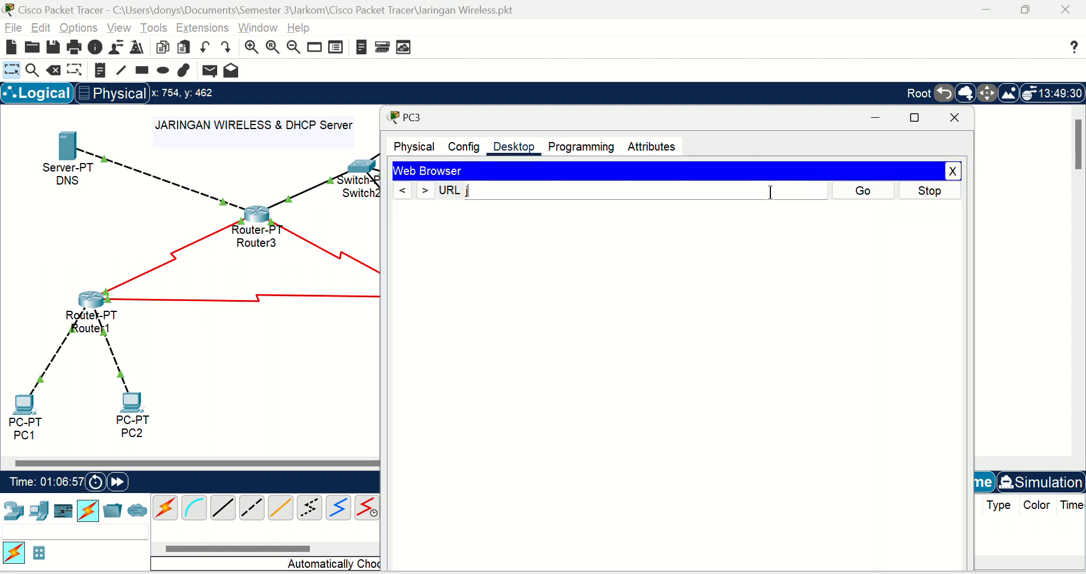
type("jarkom")
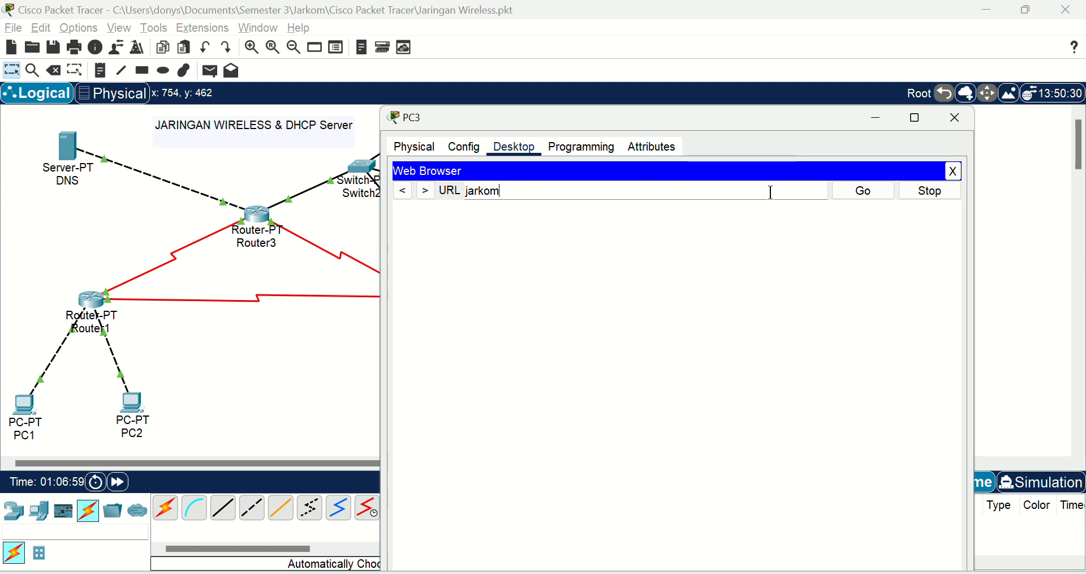
type(".com")
key("Return")
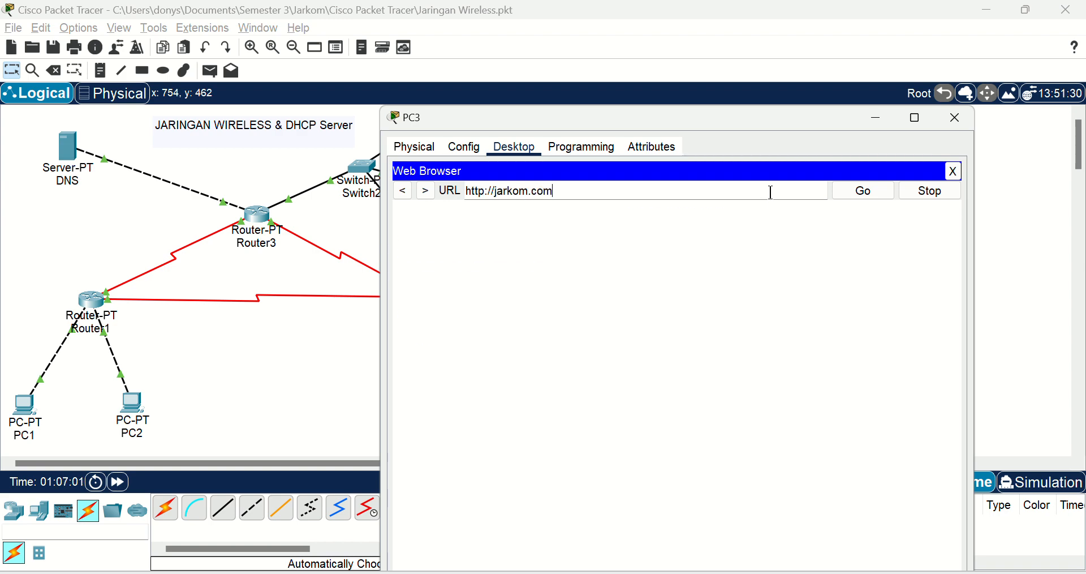
left_click(940, 121)
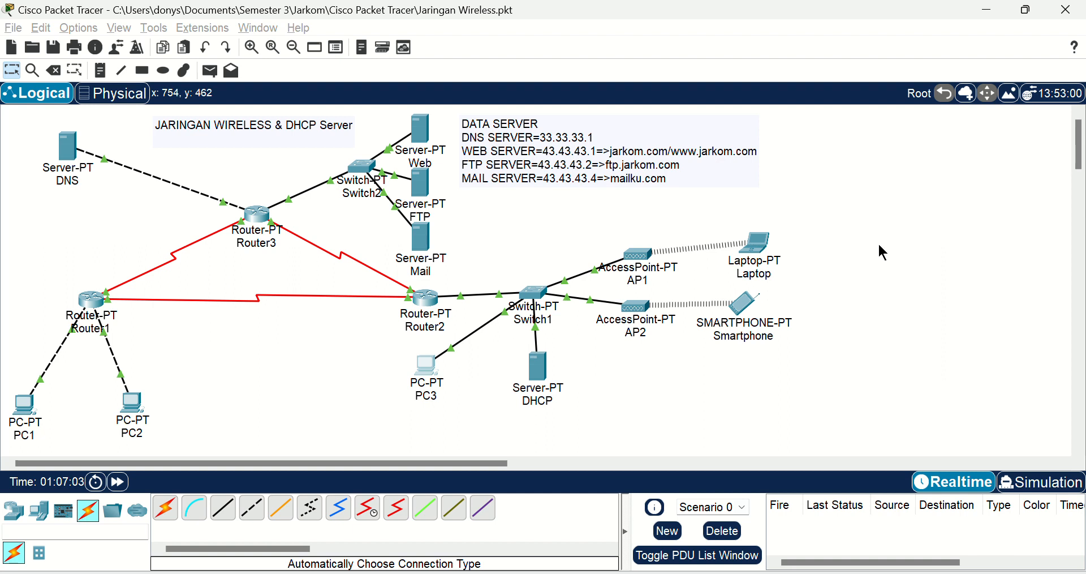
Step: Test web access from the Laptop by requesting jarkom.com in its web browser, and close the Laptop window
left_click(762, 247)
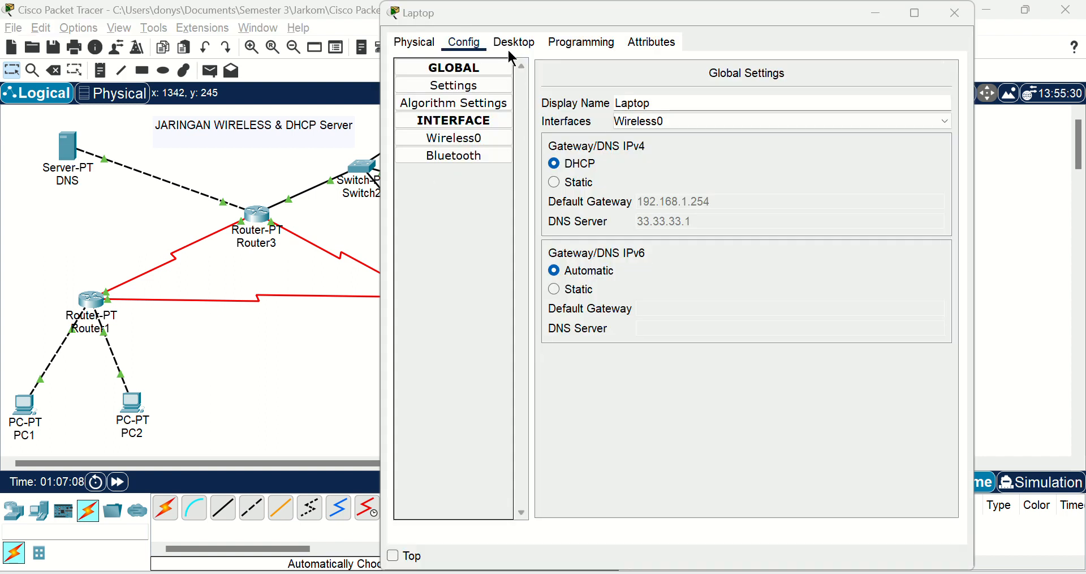
left_click_drag(406, 18, 396, 55)
left_click(505, 78)
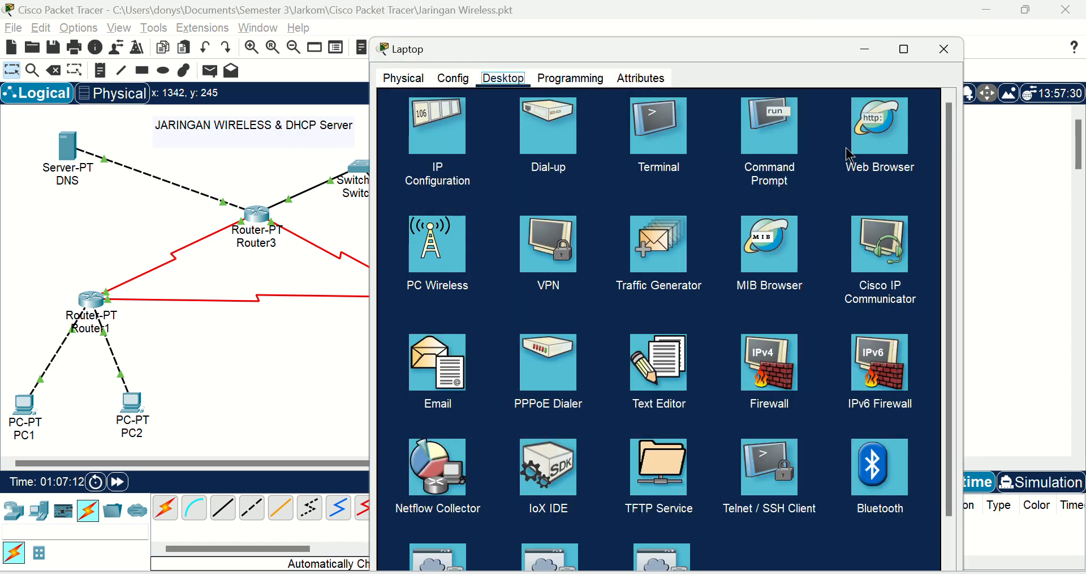
left_click(865, 148)
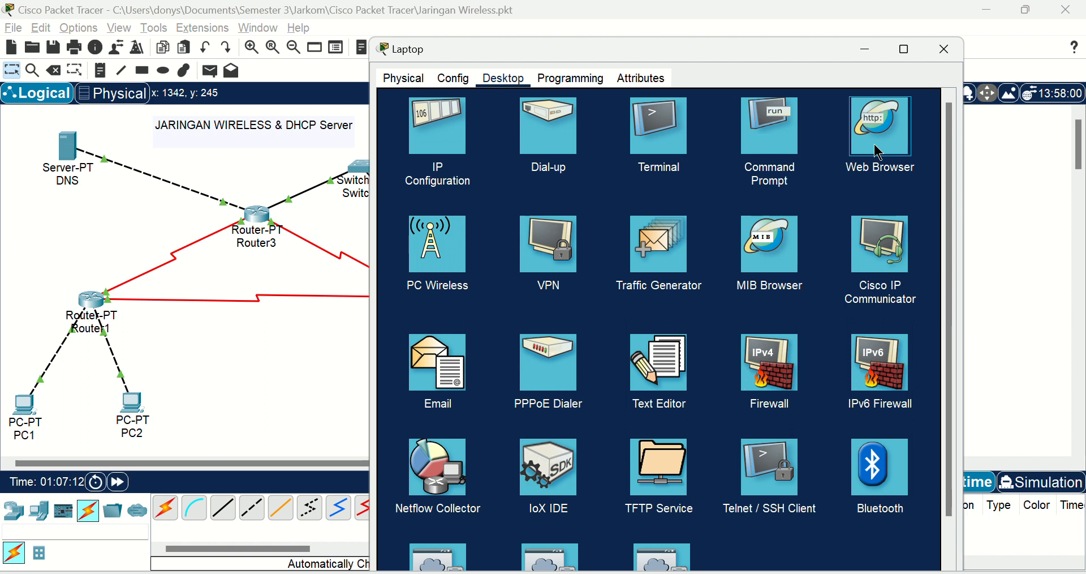
left_click(879, 153)
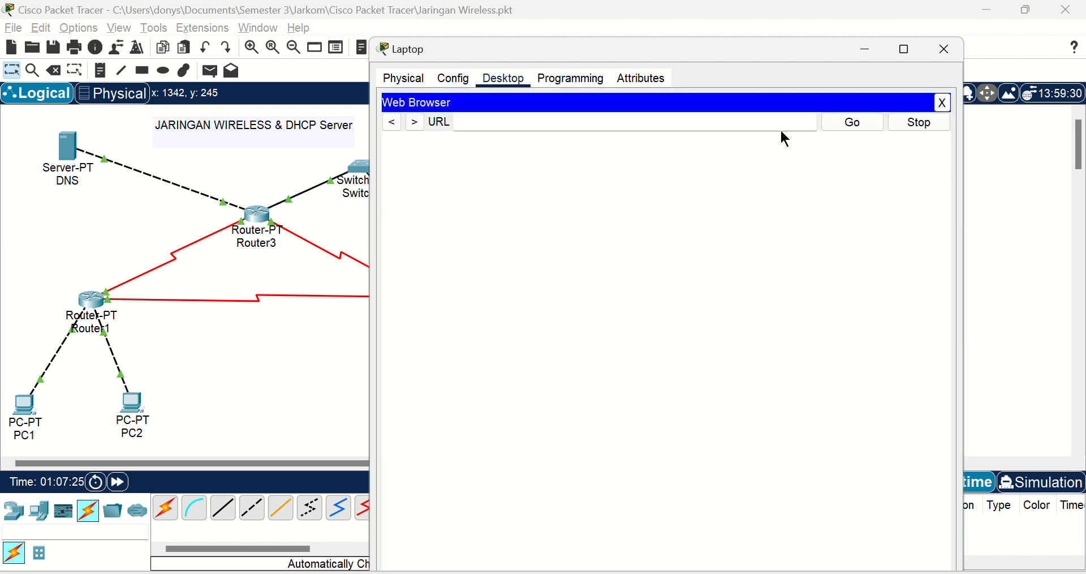
left_click(751, 119)
type("jarkom.com")
key("Return")
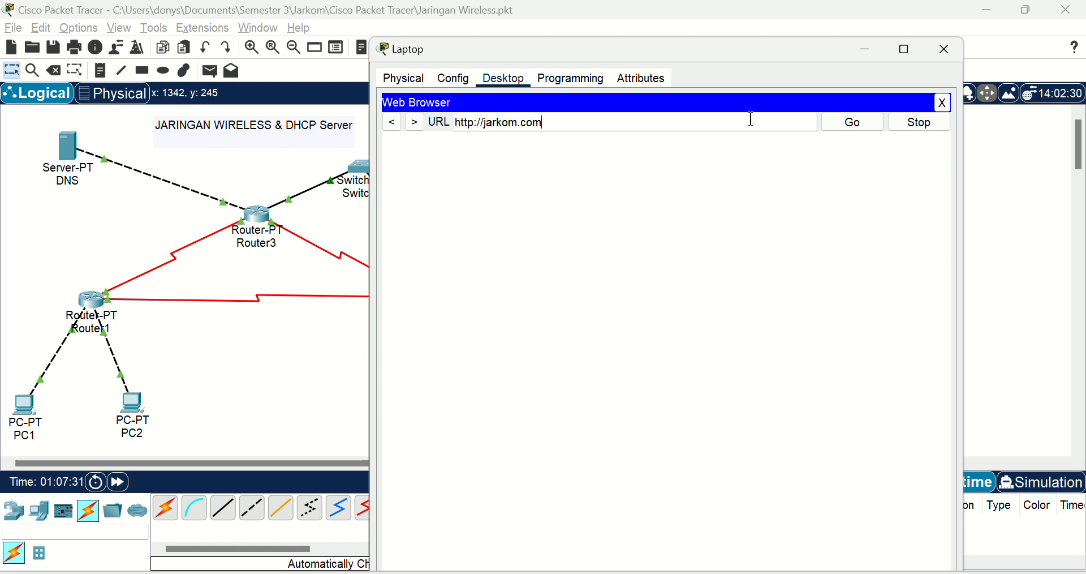
left_click(943, 54)
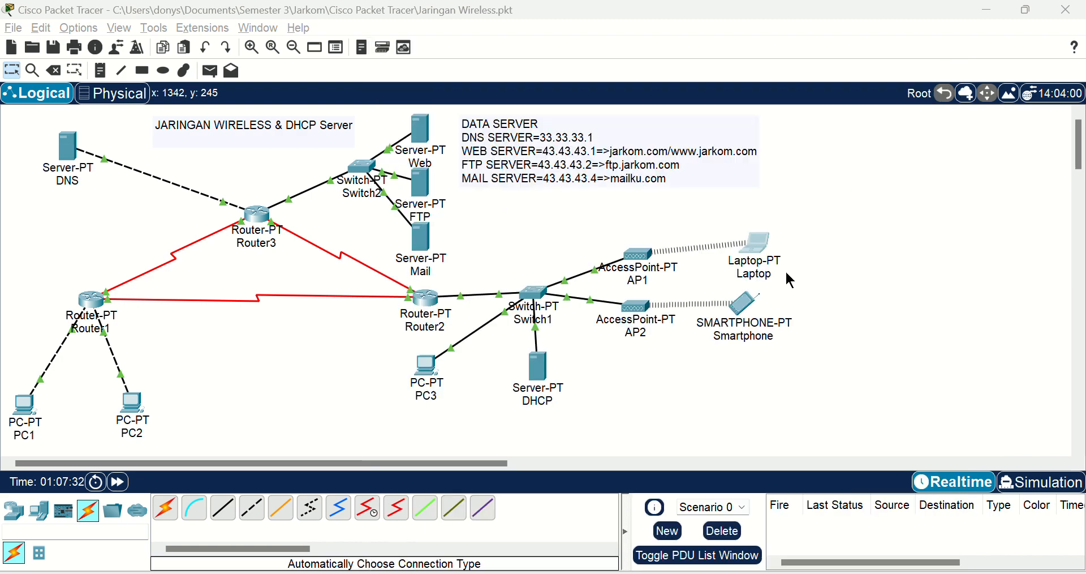
Step: Load jarkom.com in the Smartphone's web browser to test web access and close the Smartphone window
left_click(734, 307)
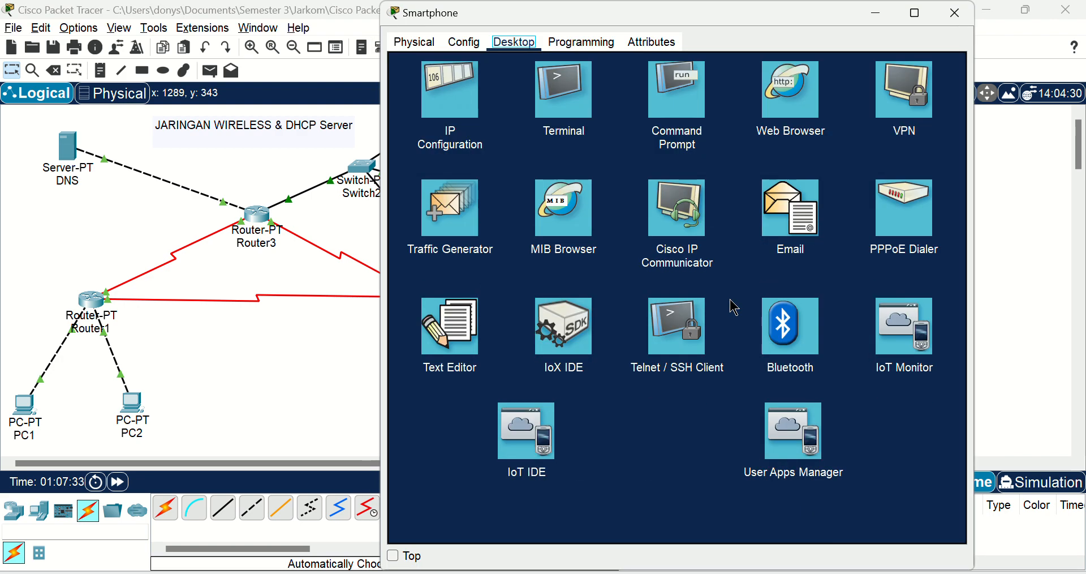
left_click(775, 114)
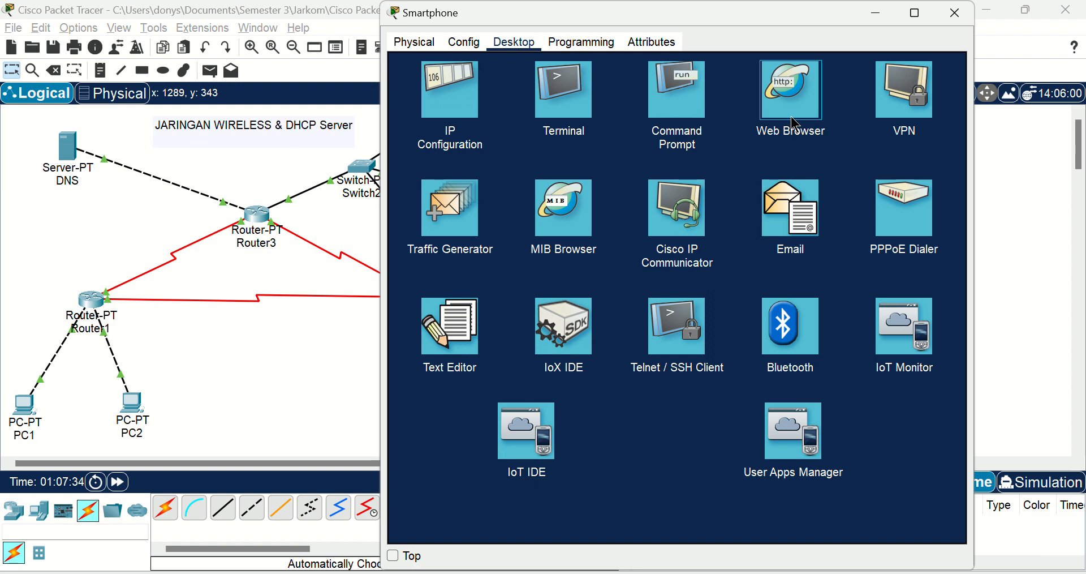
left_click(820, 89)
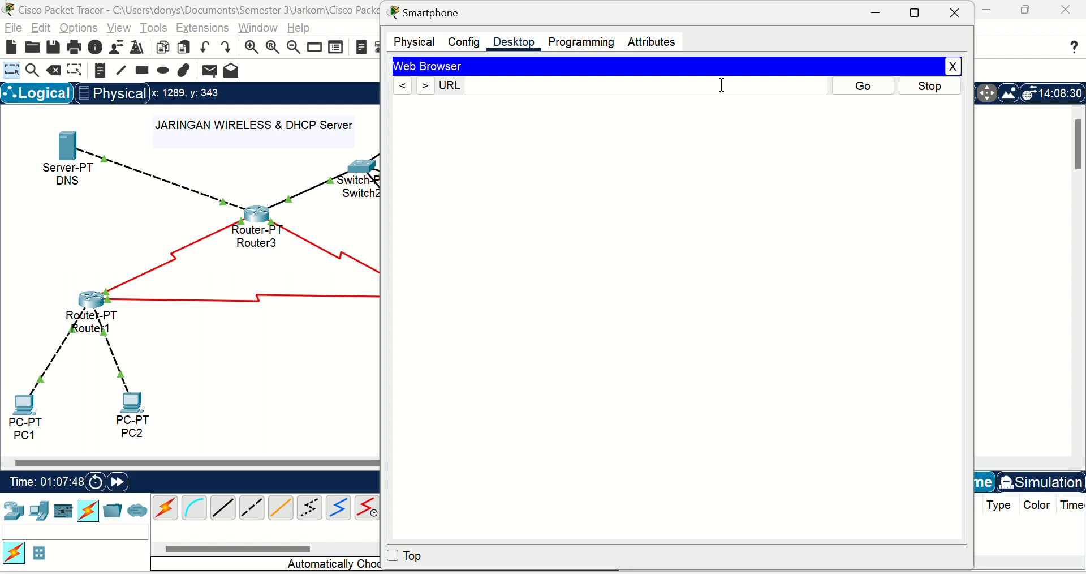
type("jarkom.com")
key("Return")
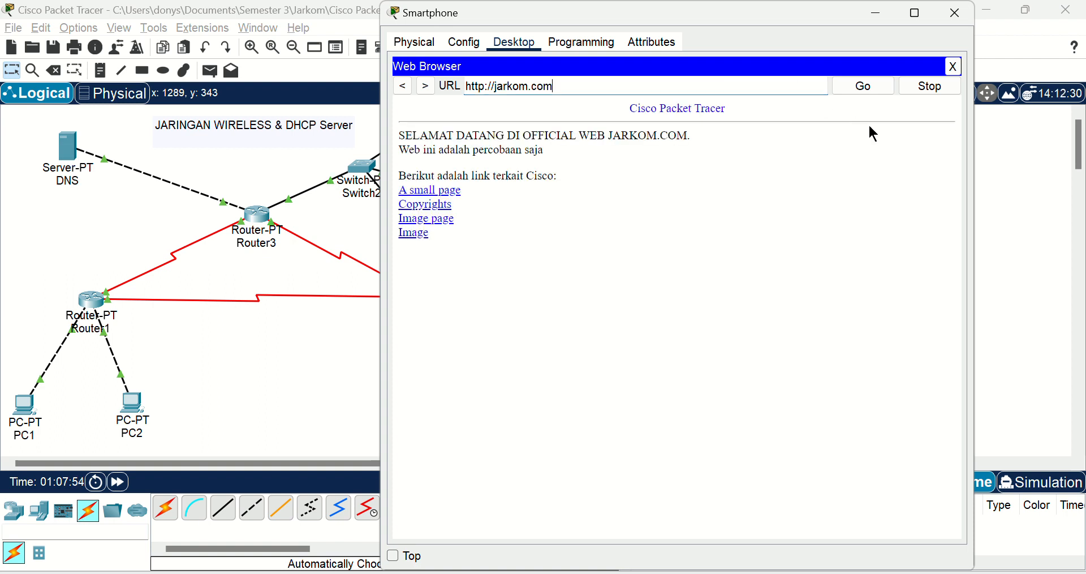
left_click(954, 14)
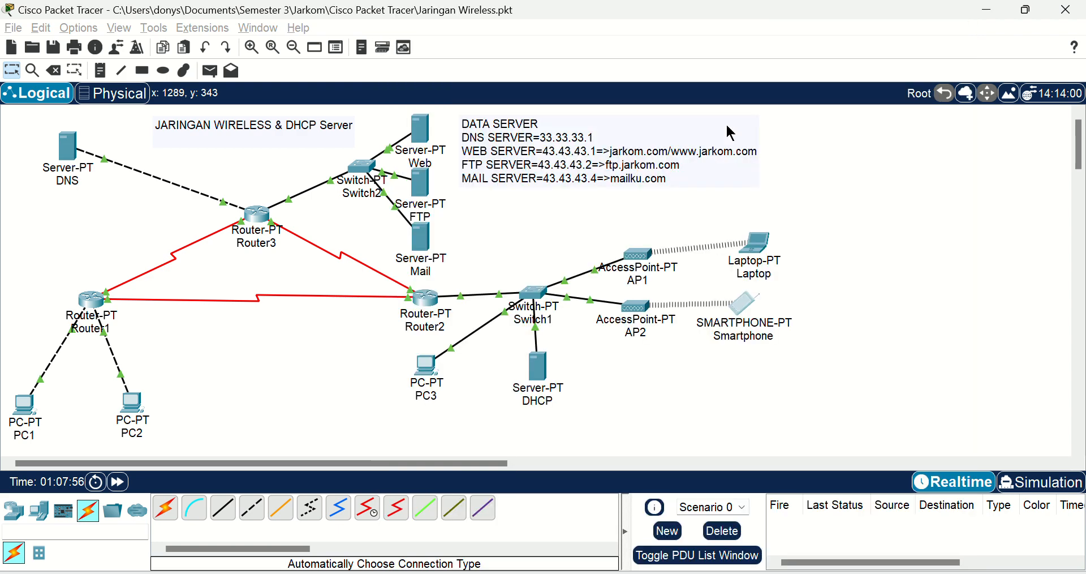